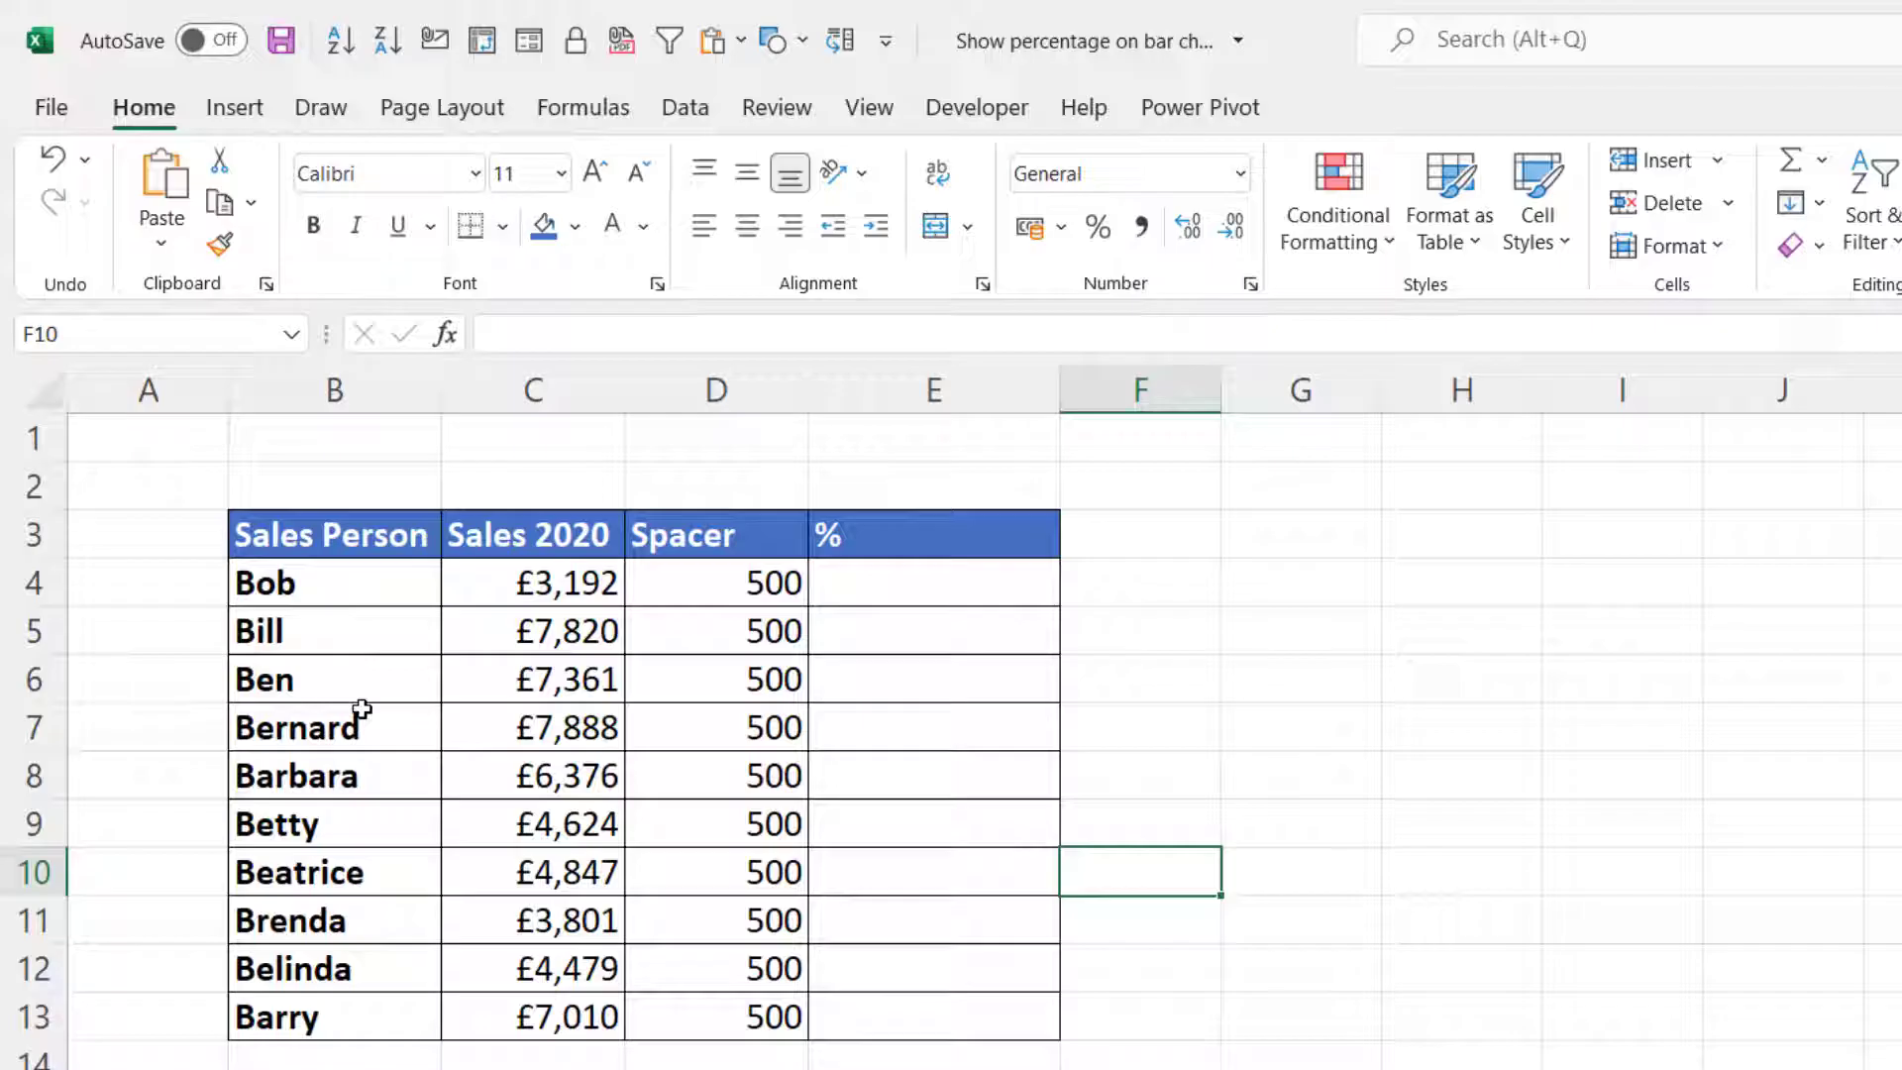
# Enter =C4/SUM($C$4:$C$13) in E4 for Bob's share and fill it down to E13
pyautogui.click(927, 582)
pyautogui.write('=')
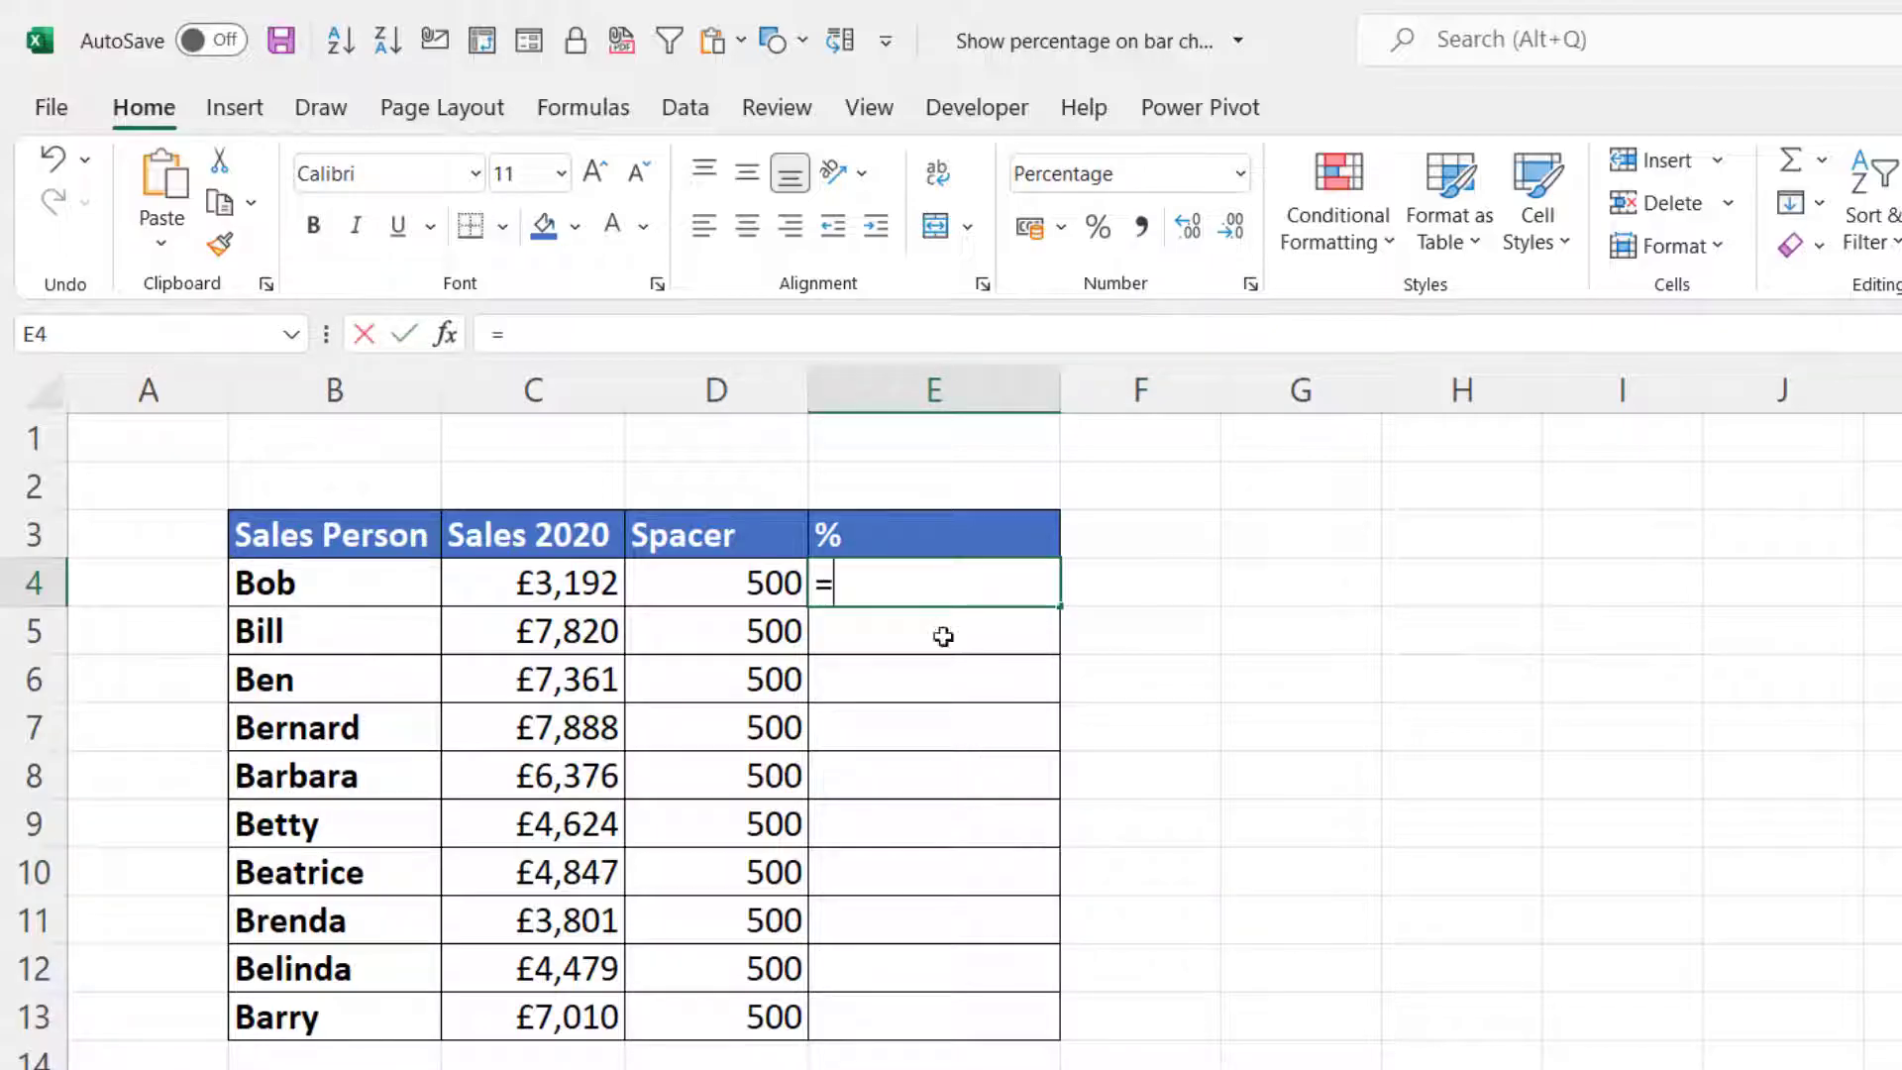
pyautogui.click(570, 582)
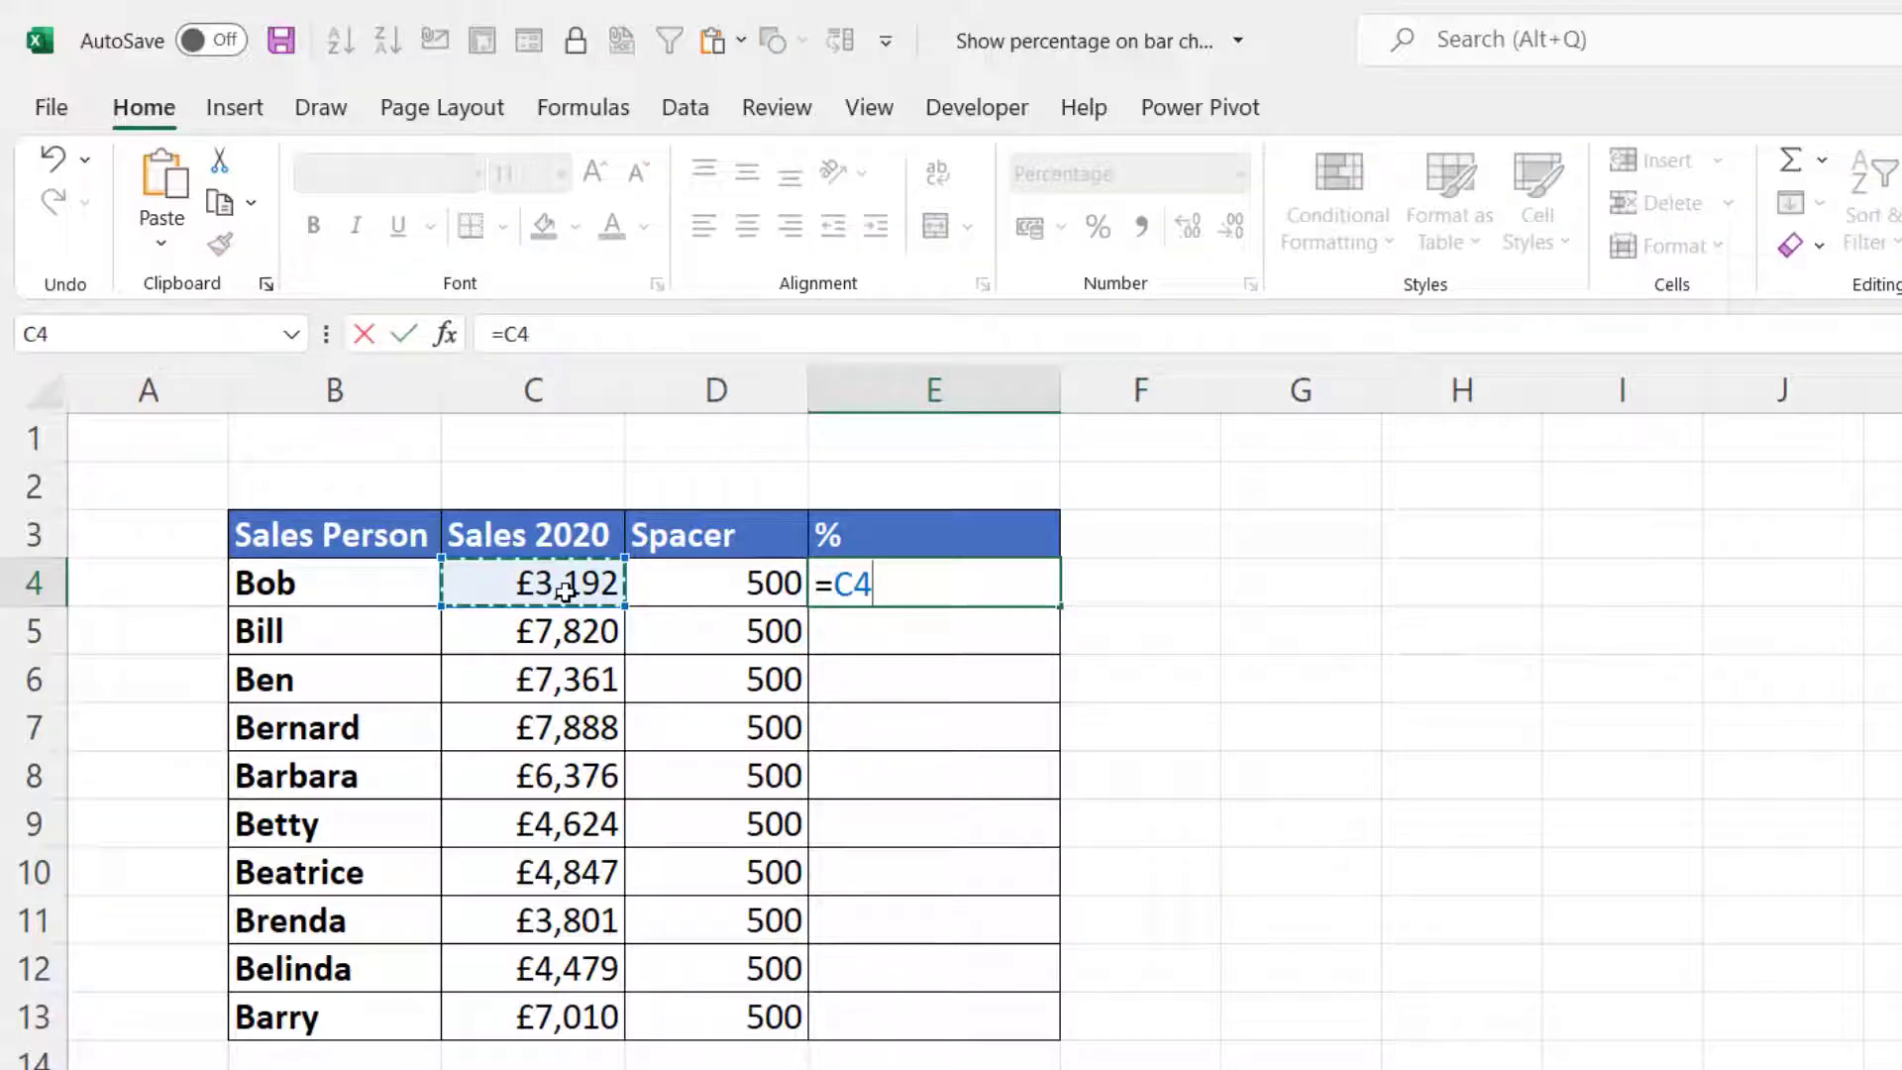
pyautogui.write('/')
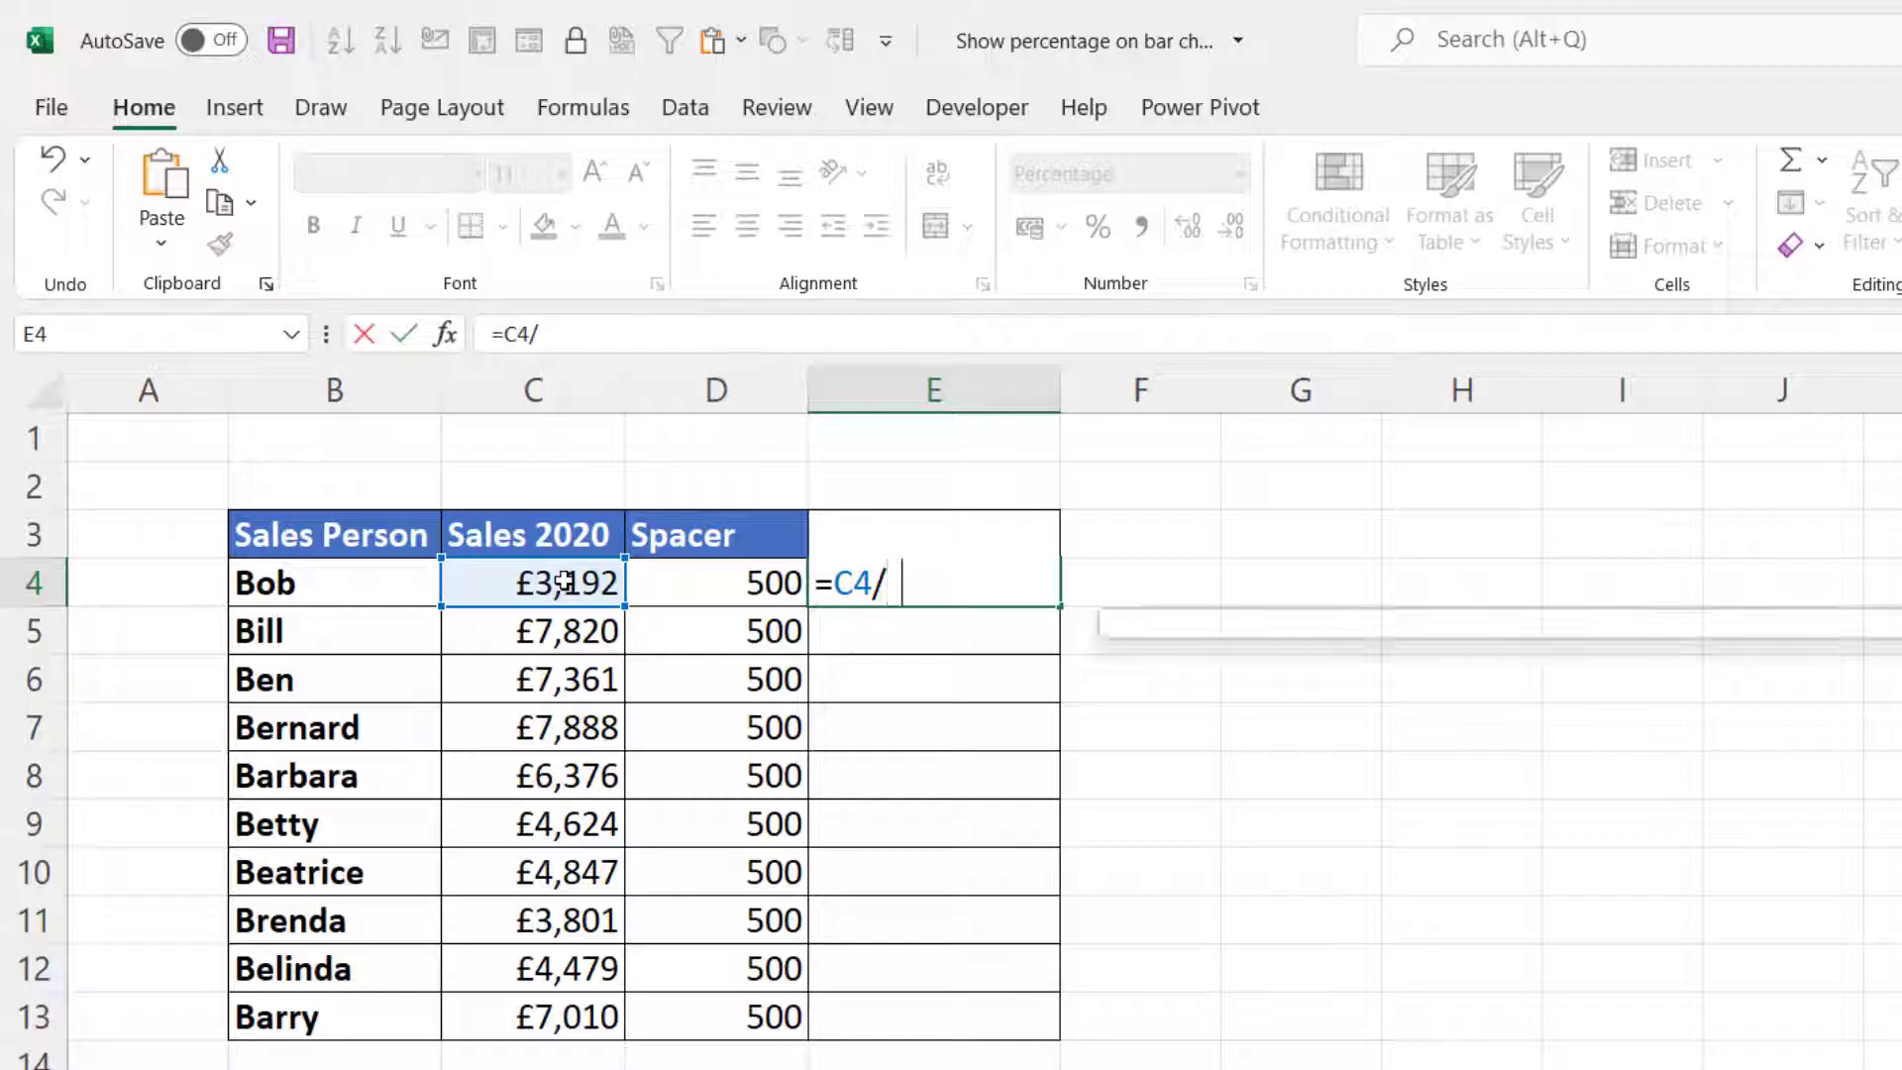
pyautogui.write('sum(')
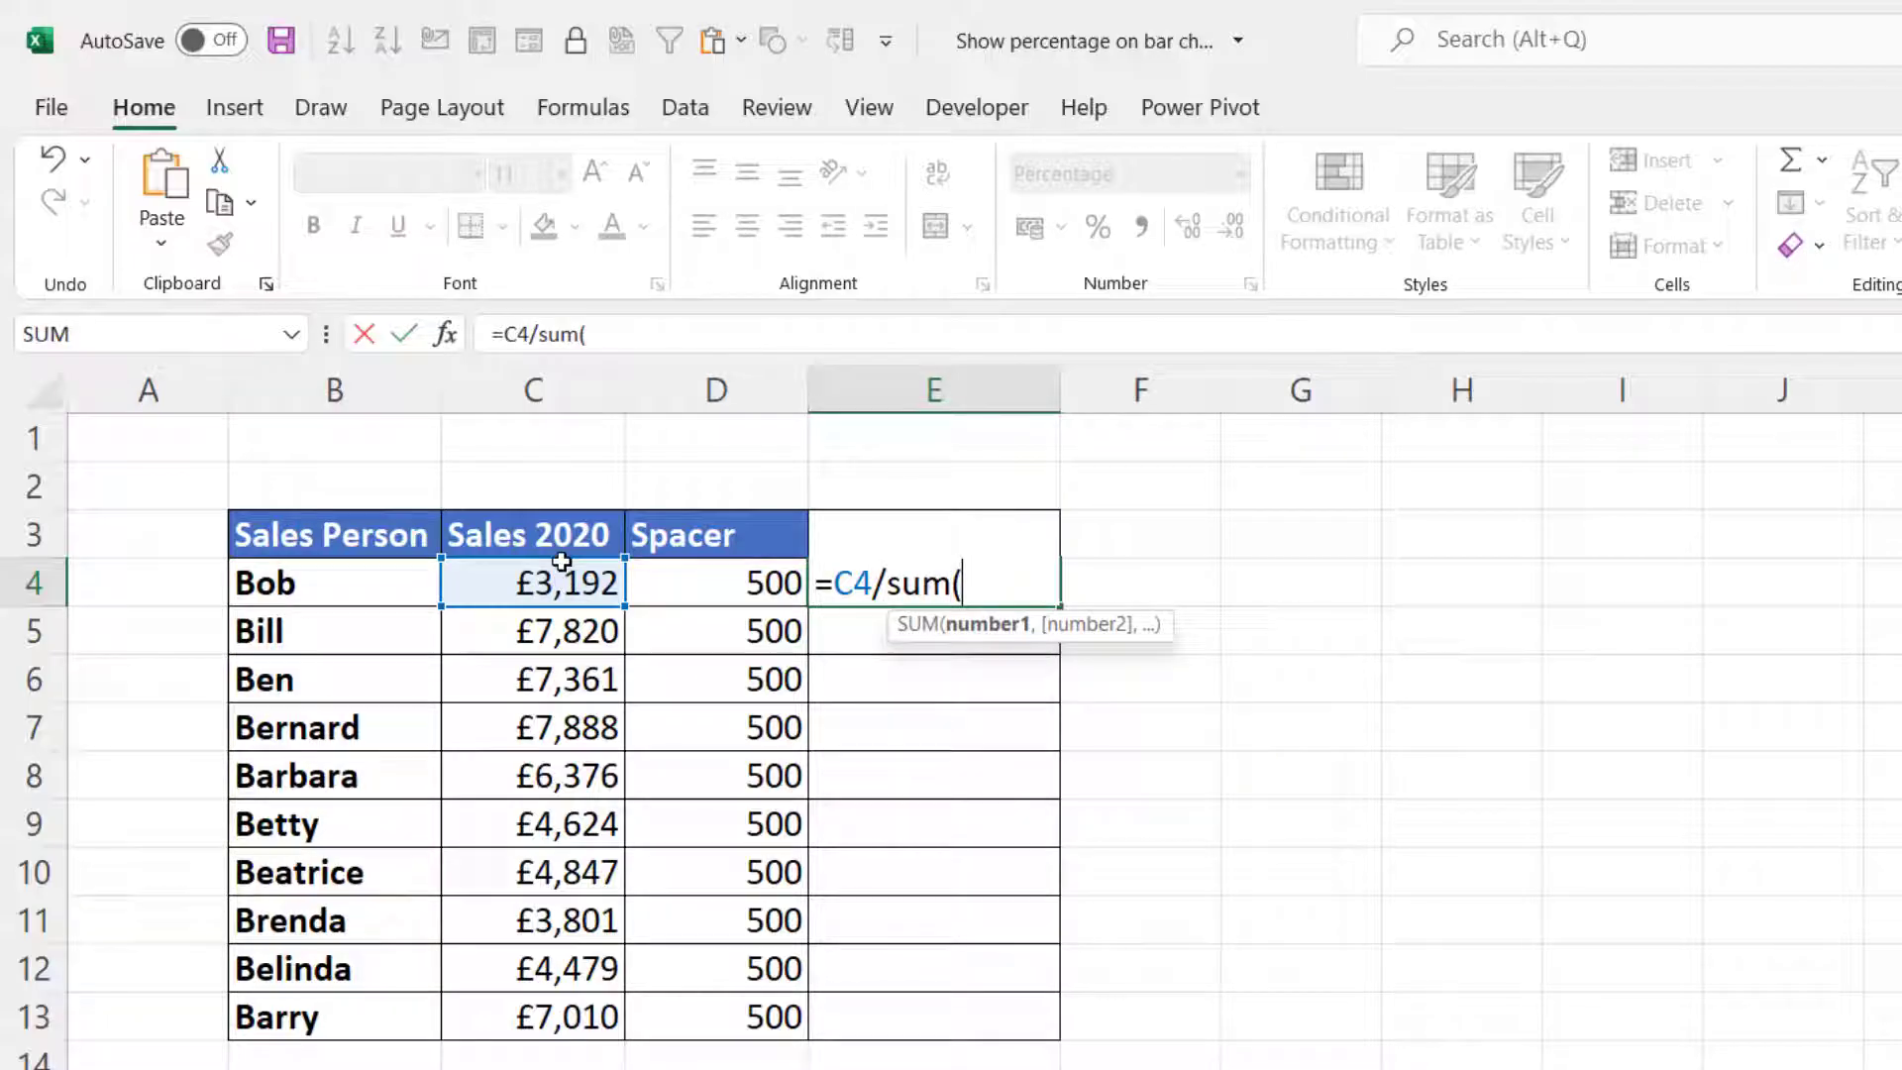
pyautogui.moveTo(562, 584); pyautogui.dragTo(584, 1020)
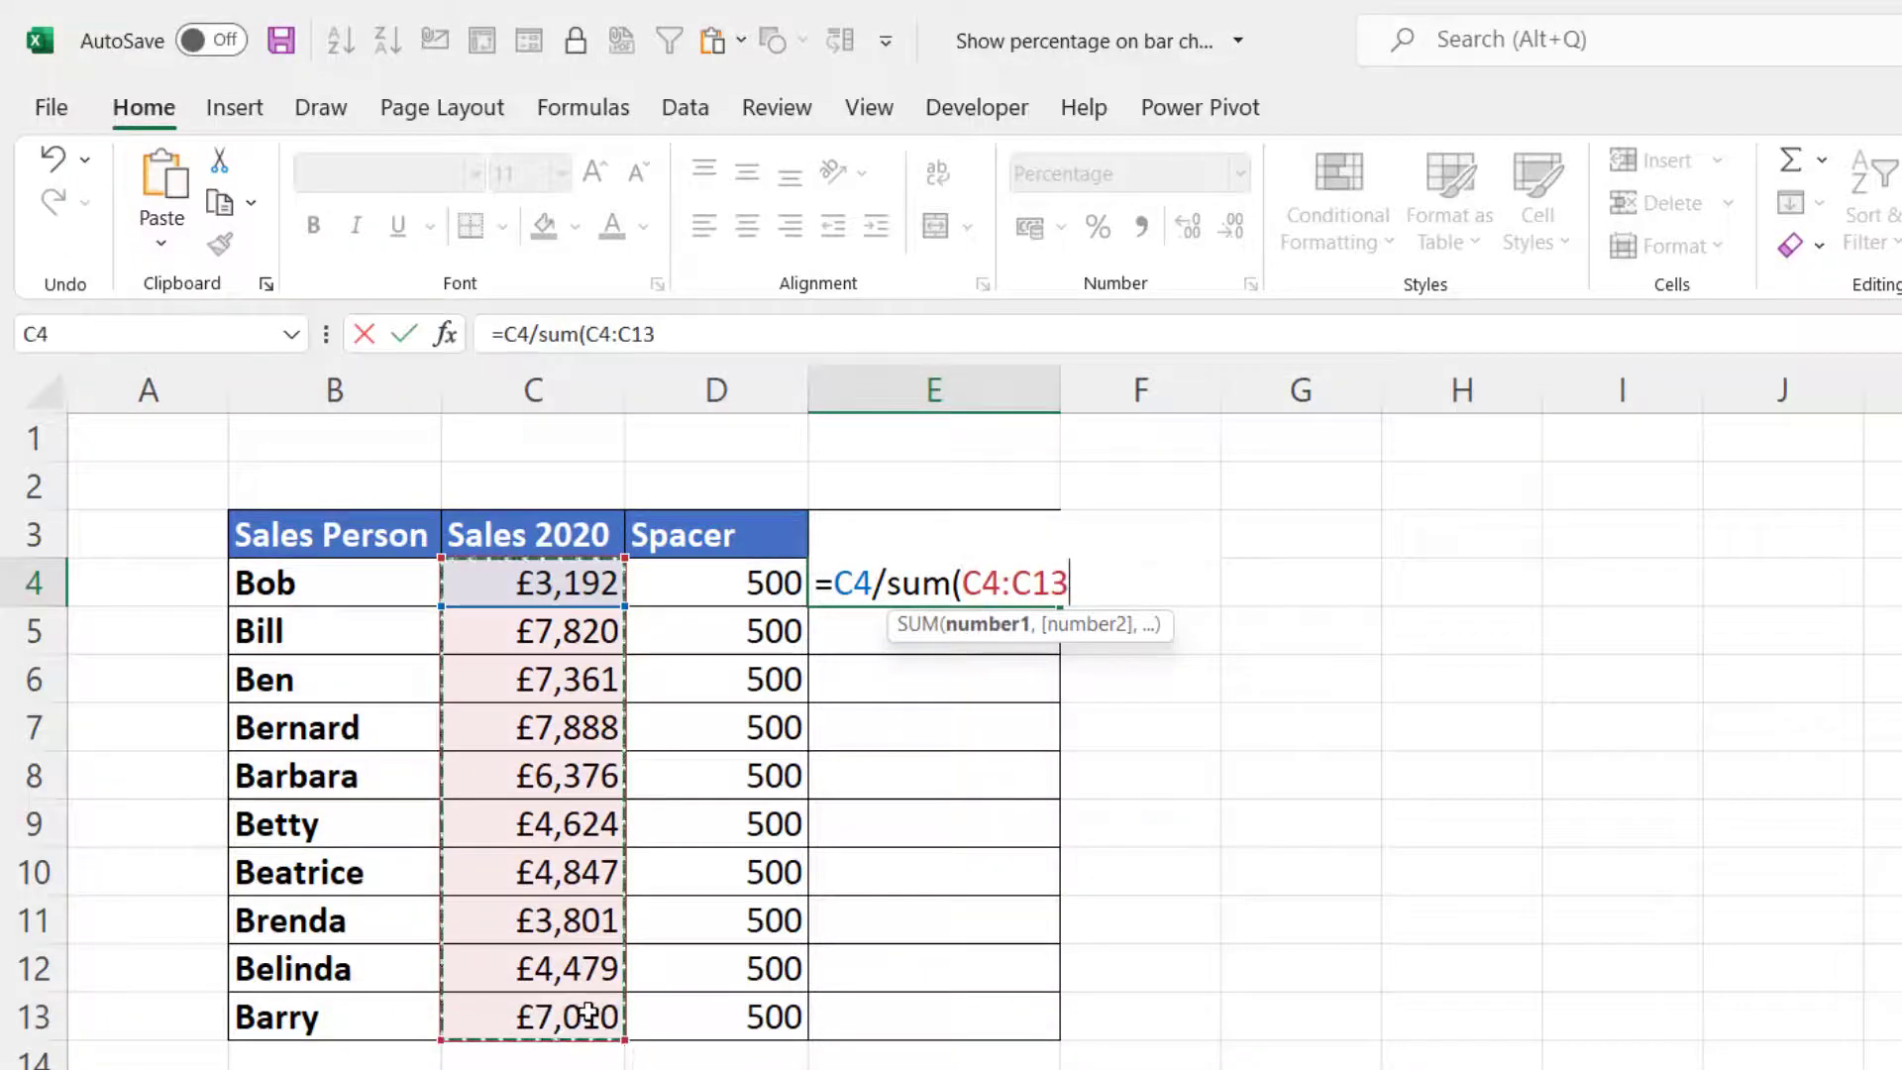
pyautogui.press('F4')
pyautogui.write(')')
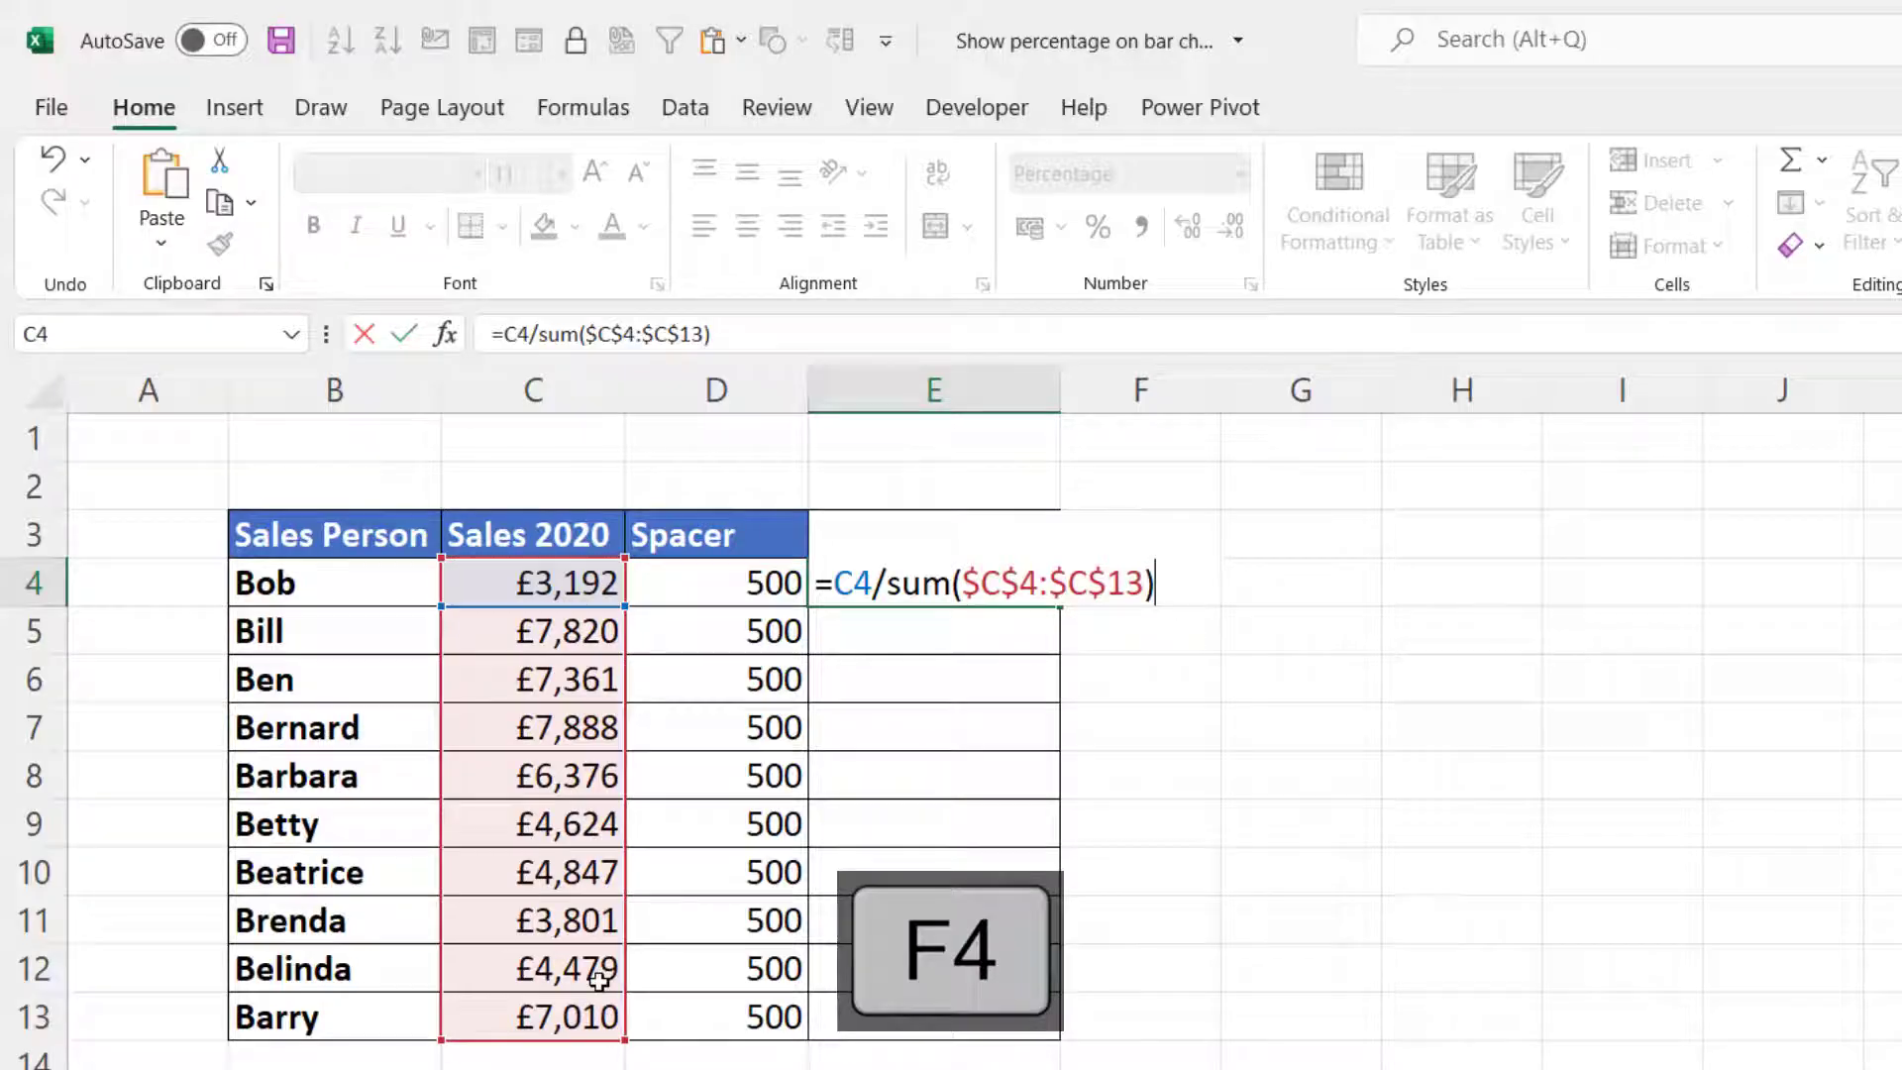
pyautogui.press('Return')
pyautogui.click(1017, 584)
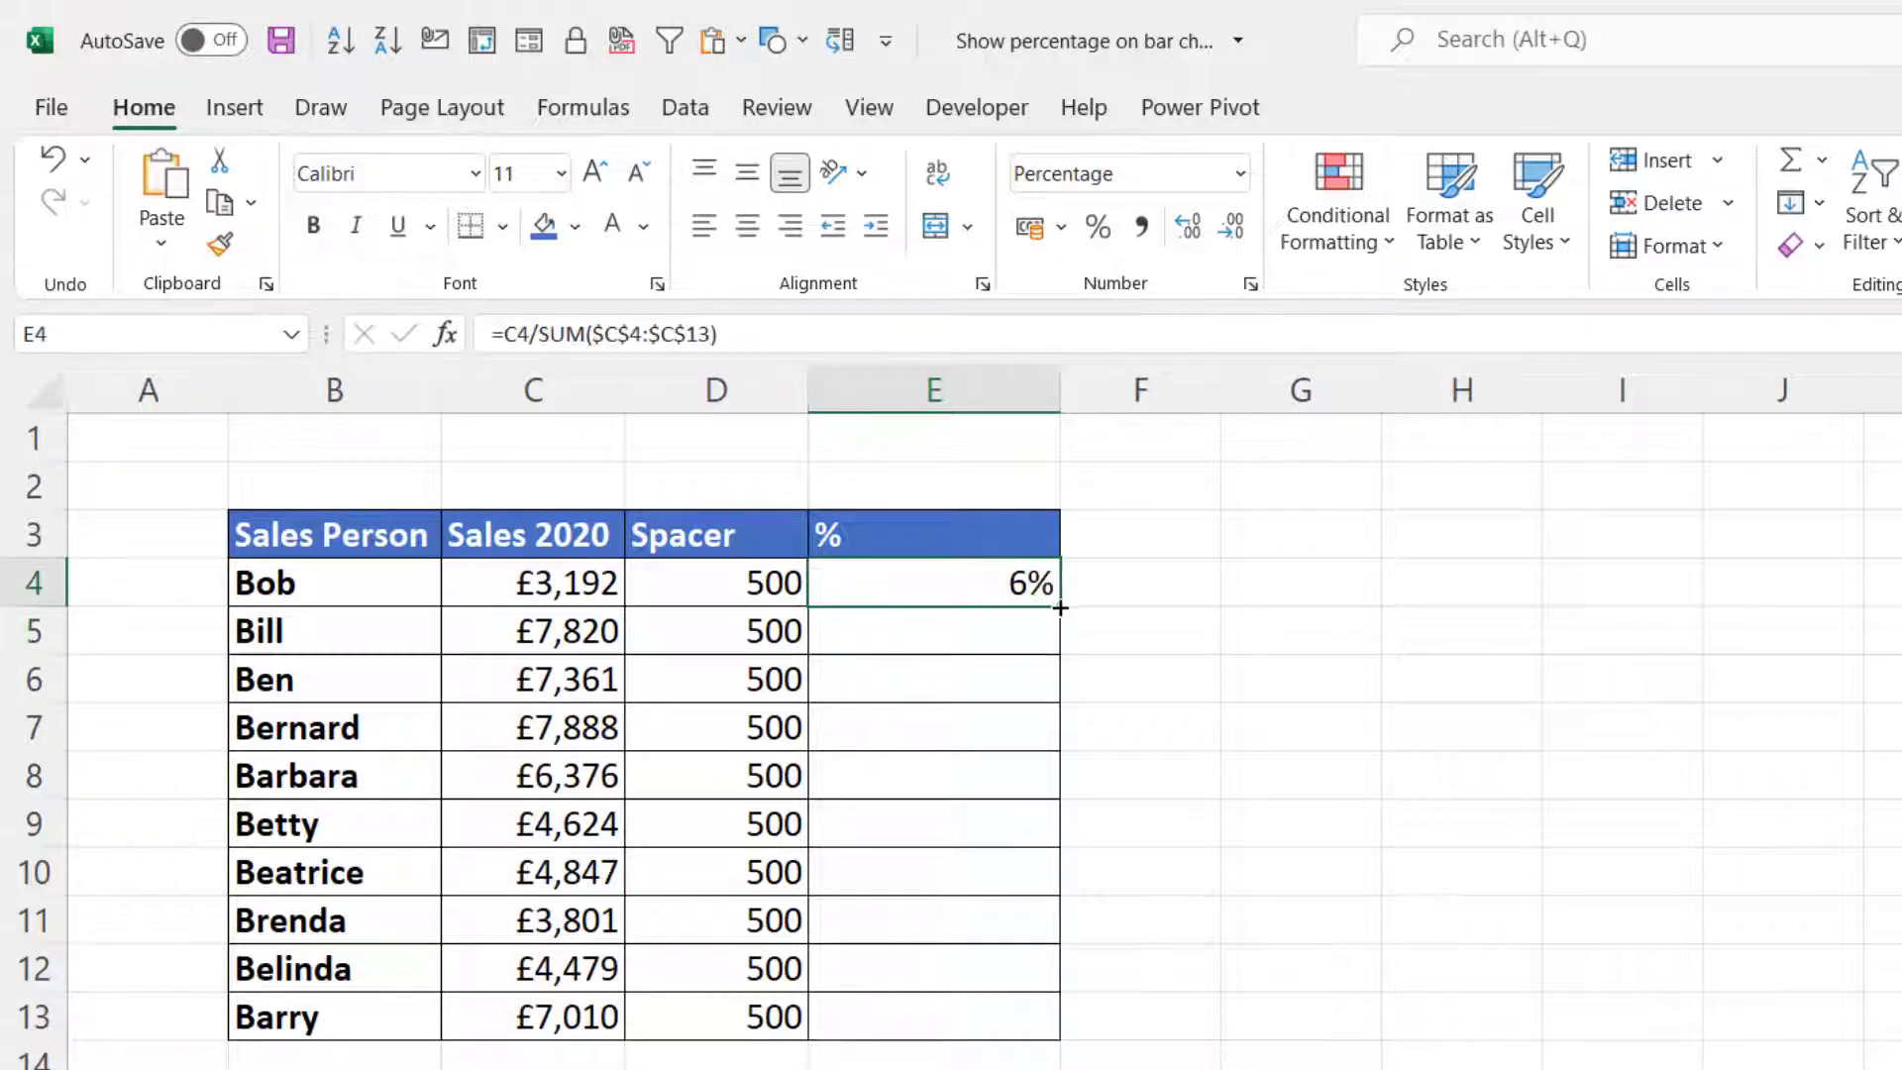
pyautogui.doubleClick(1062, 605)
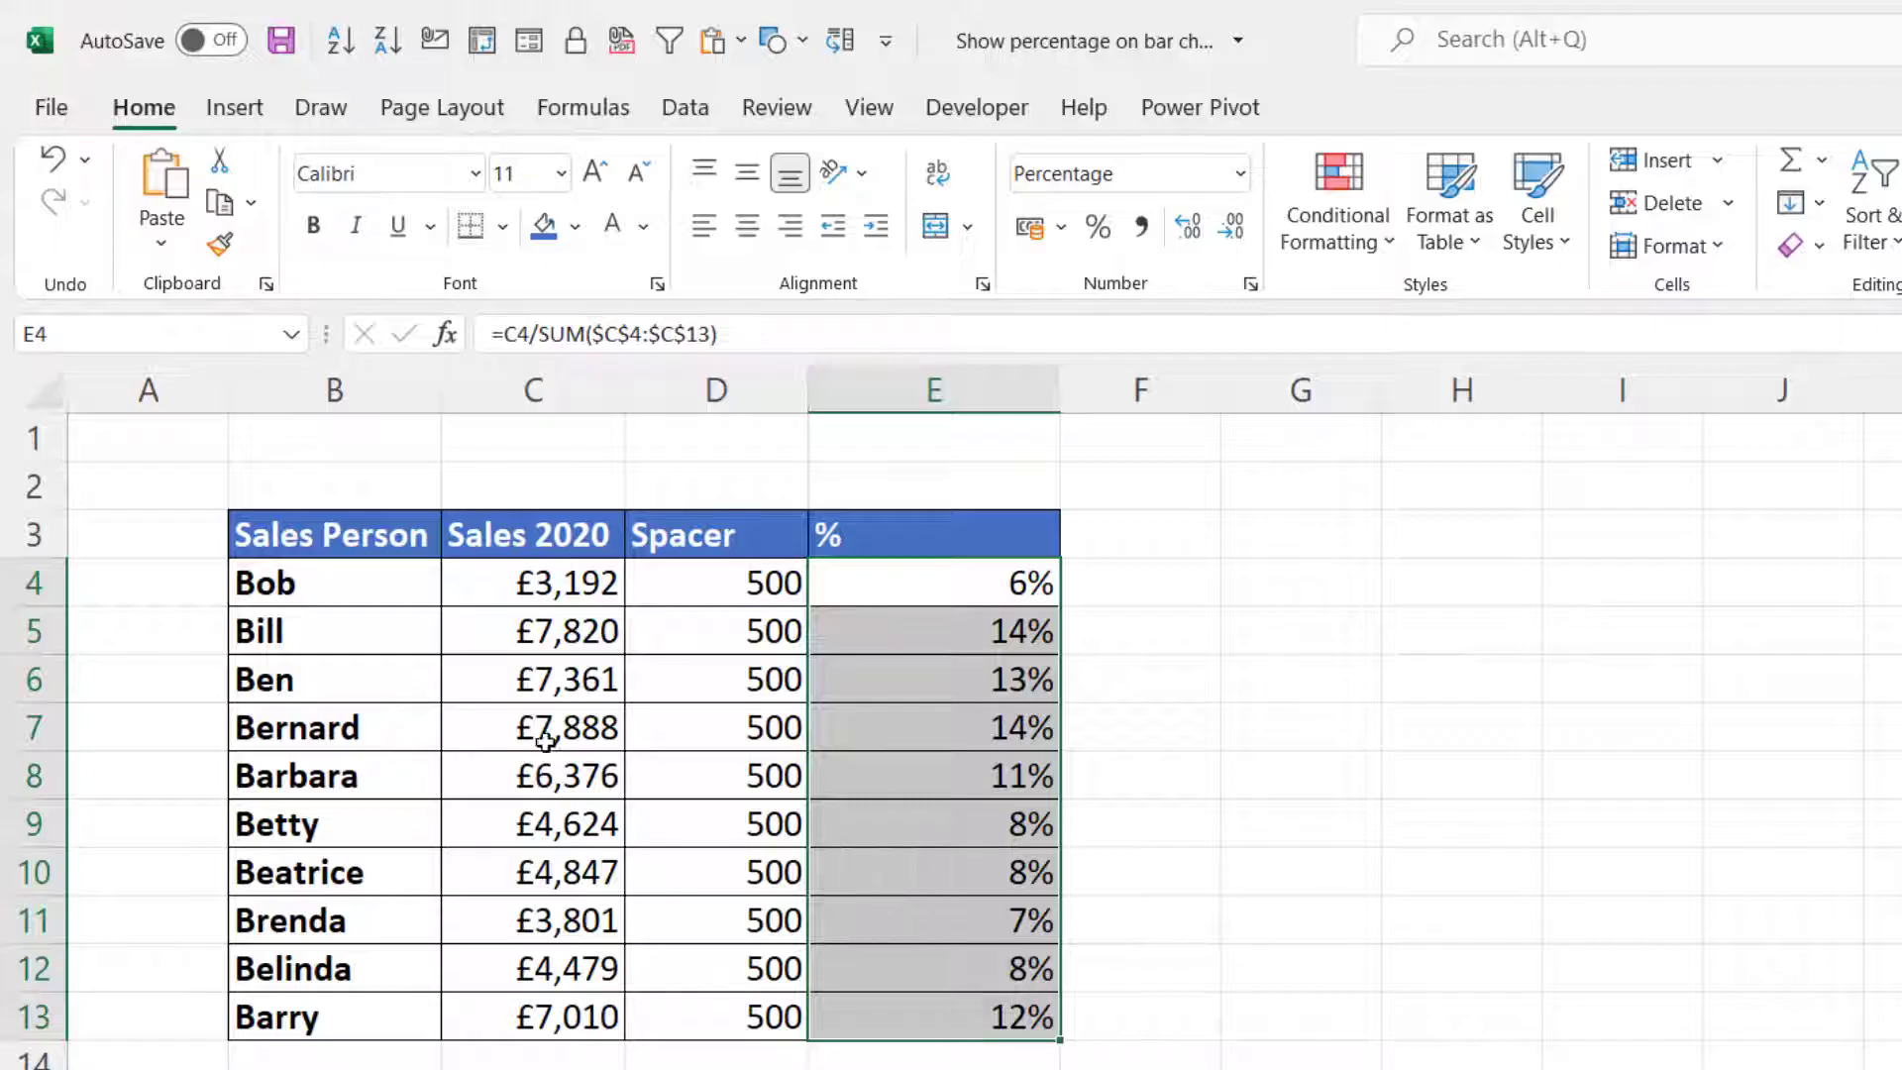
# Insert a stacked column chart of the table and move it to the right of the data
pyautogui.click(567, 723)
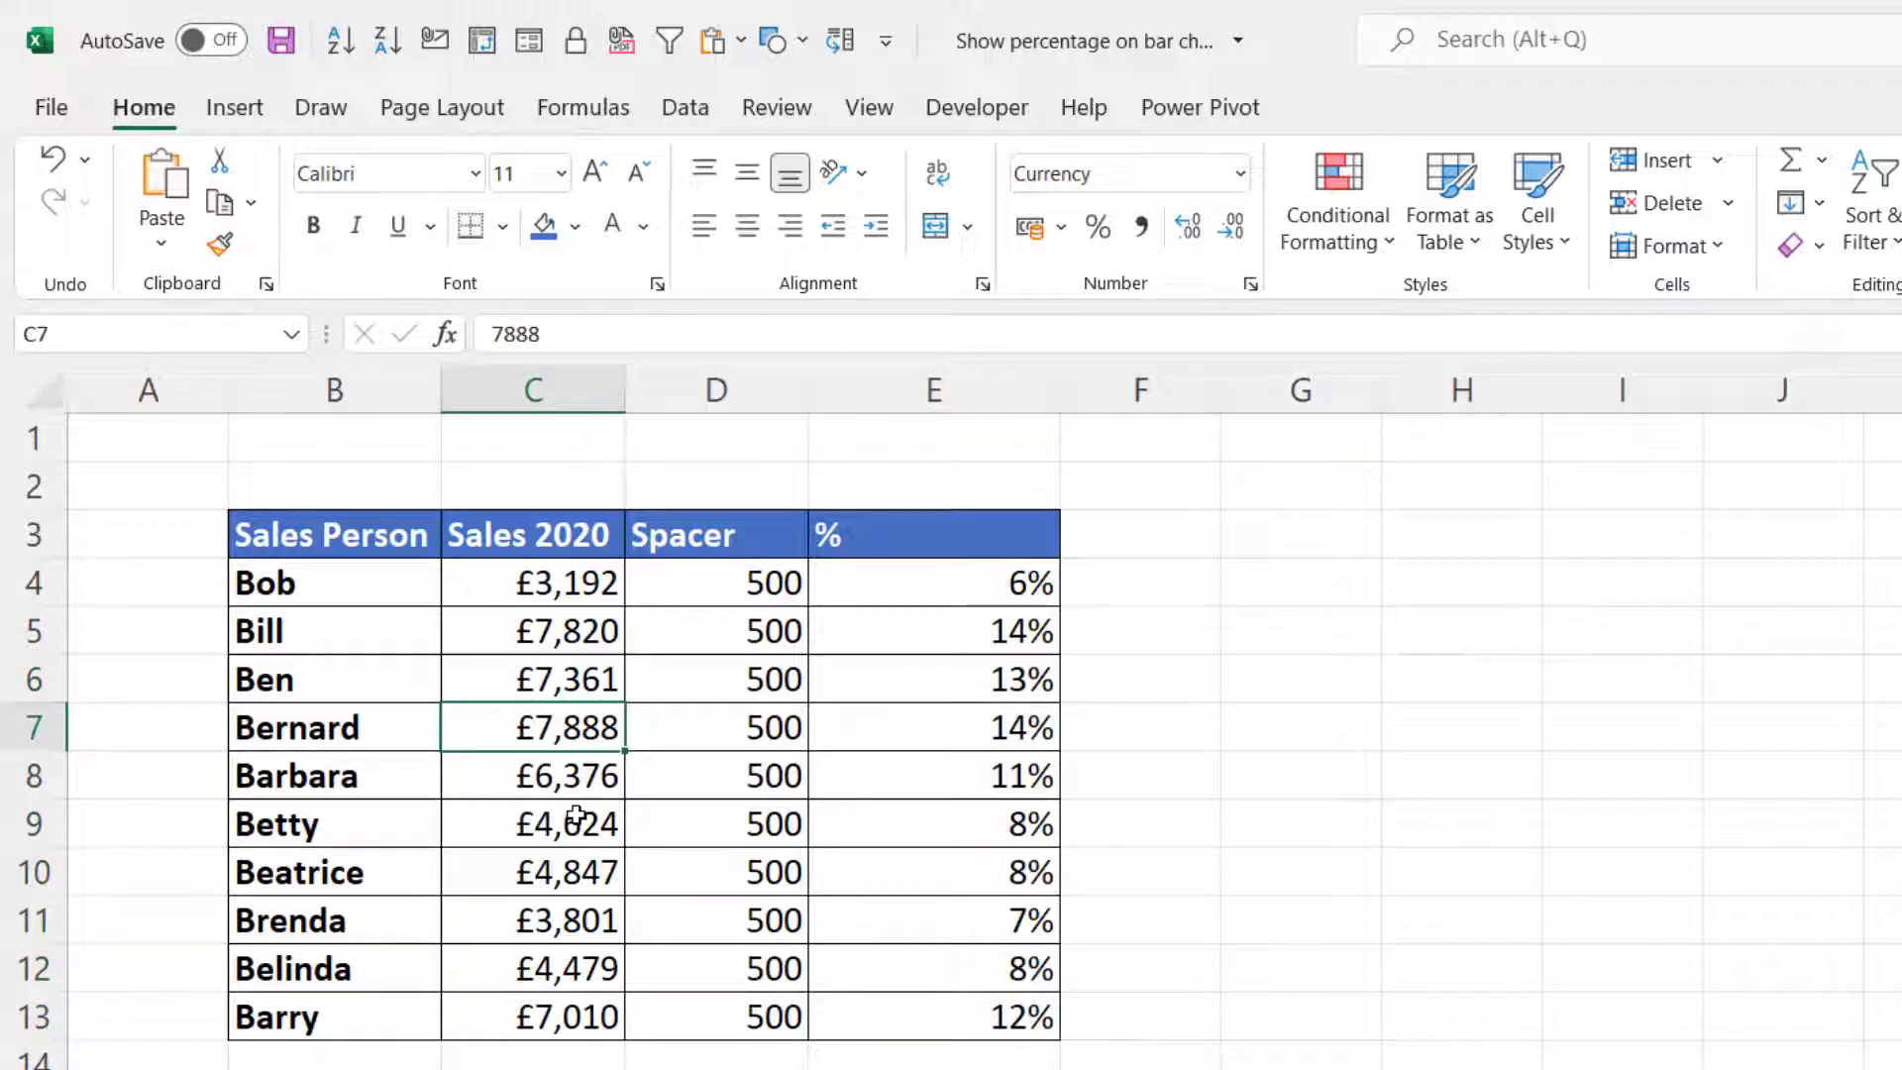
pyautogui.click(239, 110)
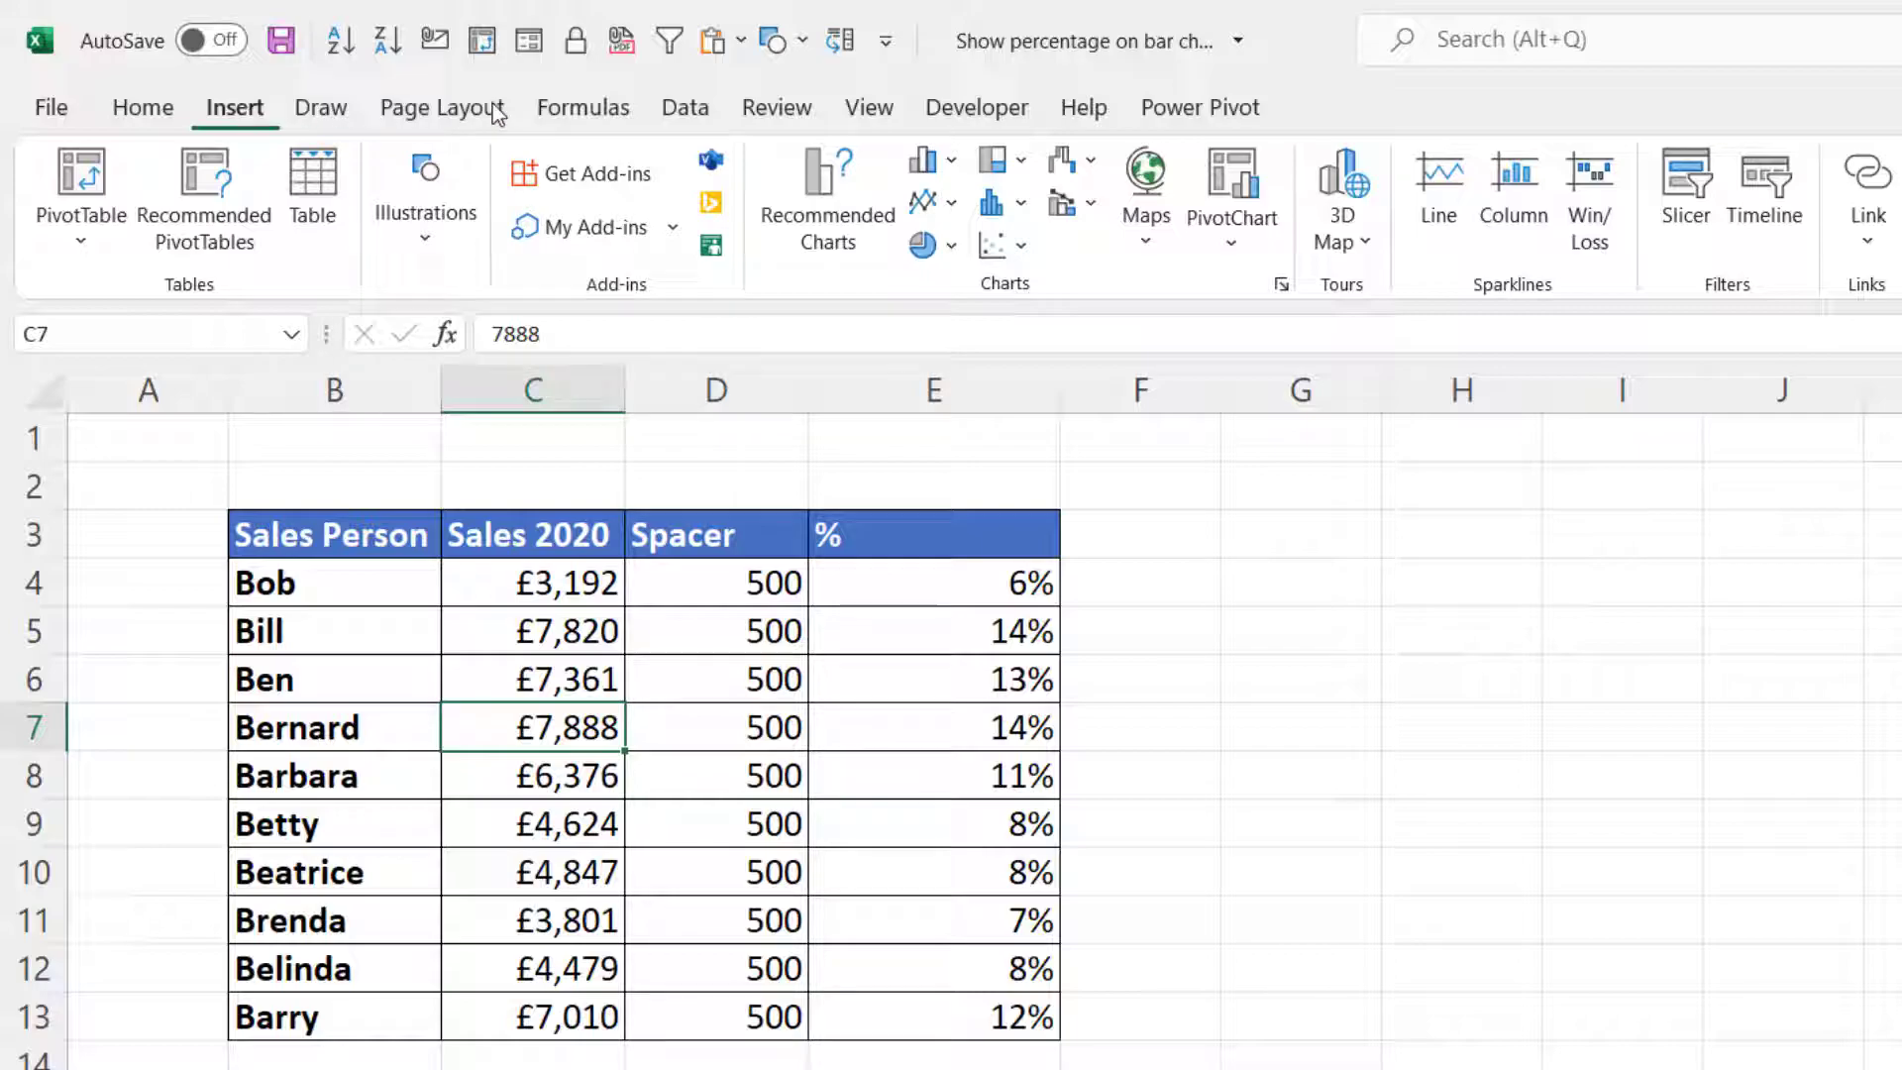
pyautogui.click(951, 161)
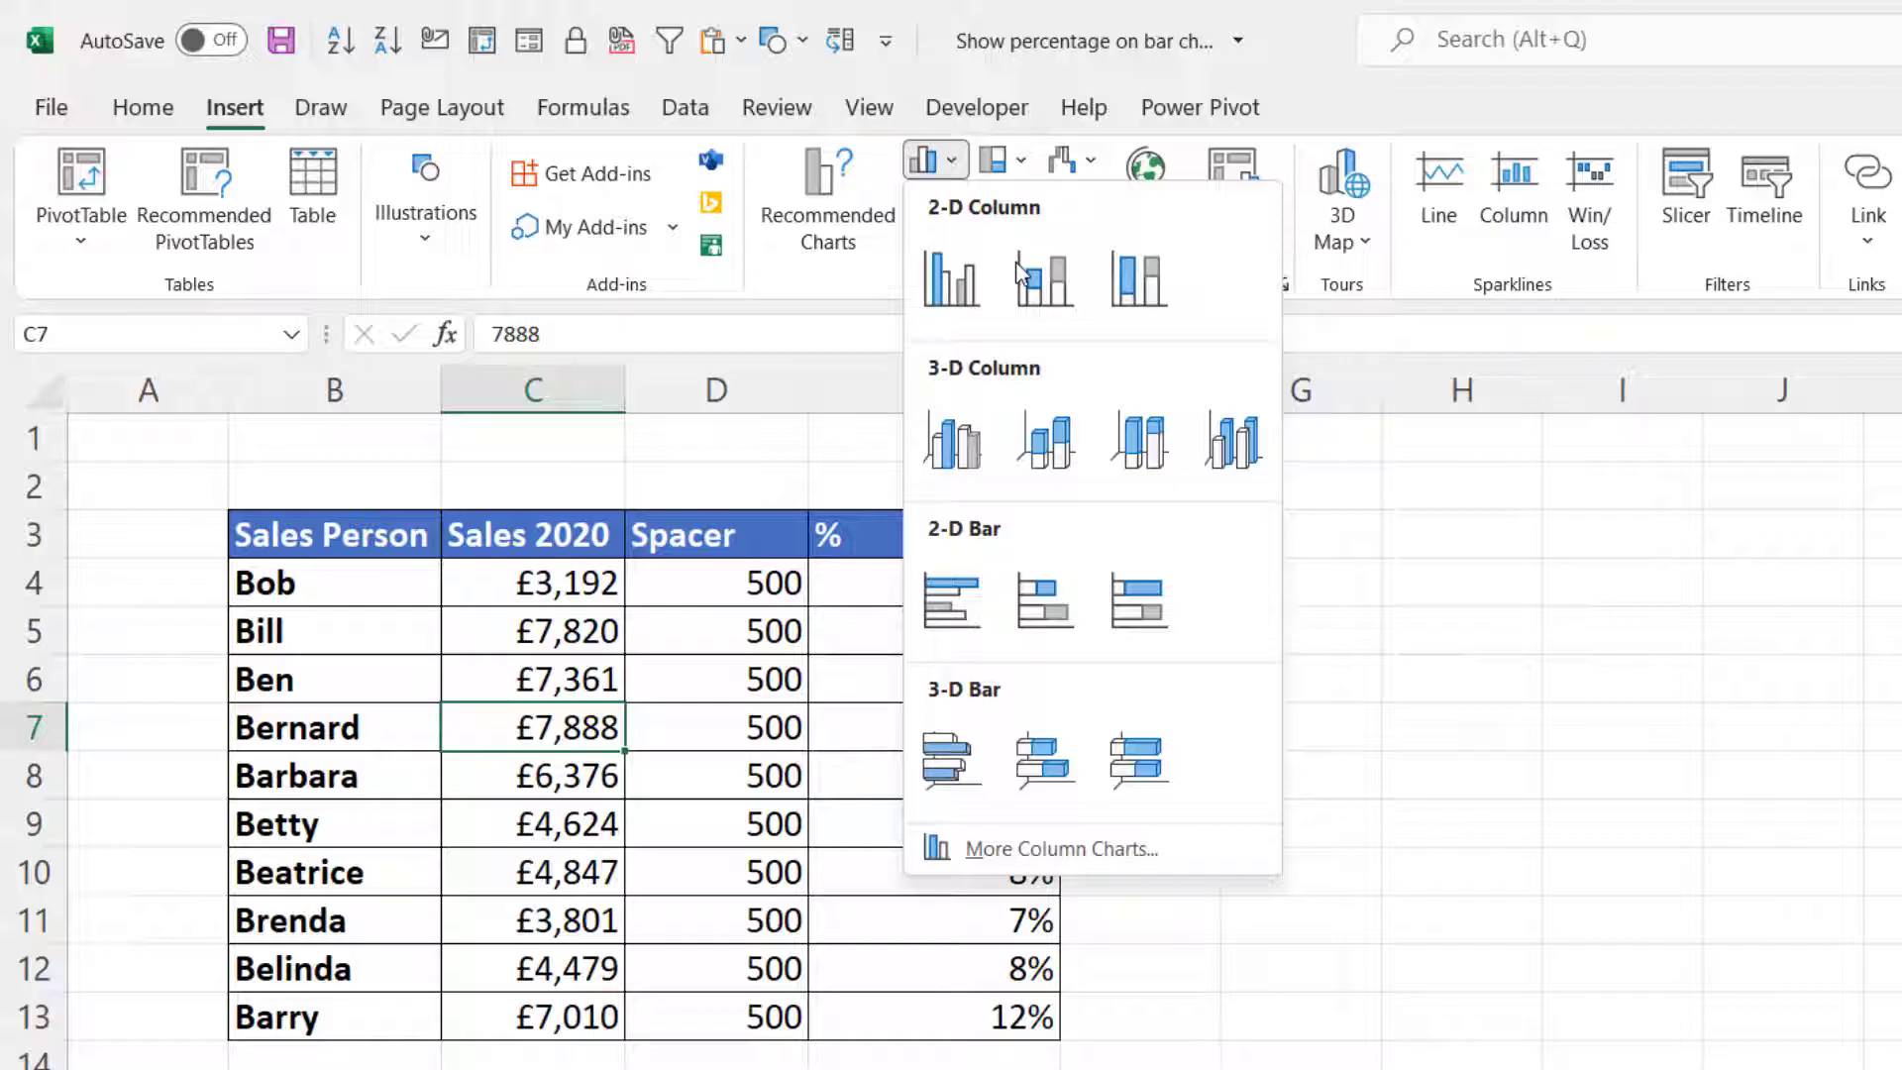
pyautogui.click(1049, 296)
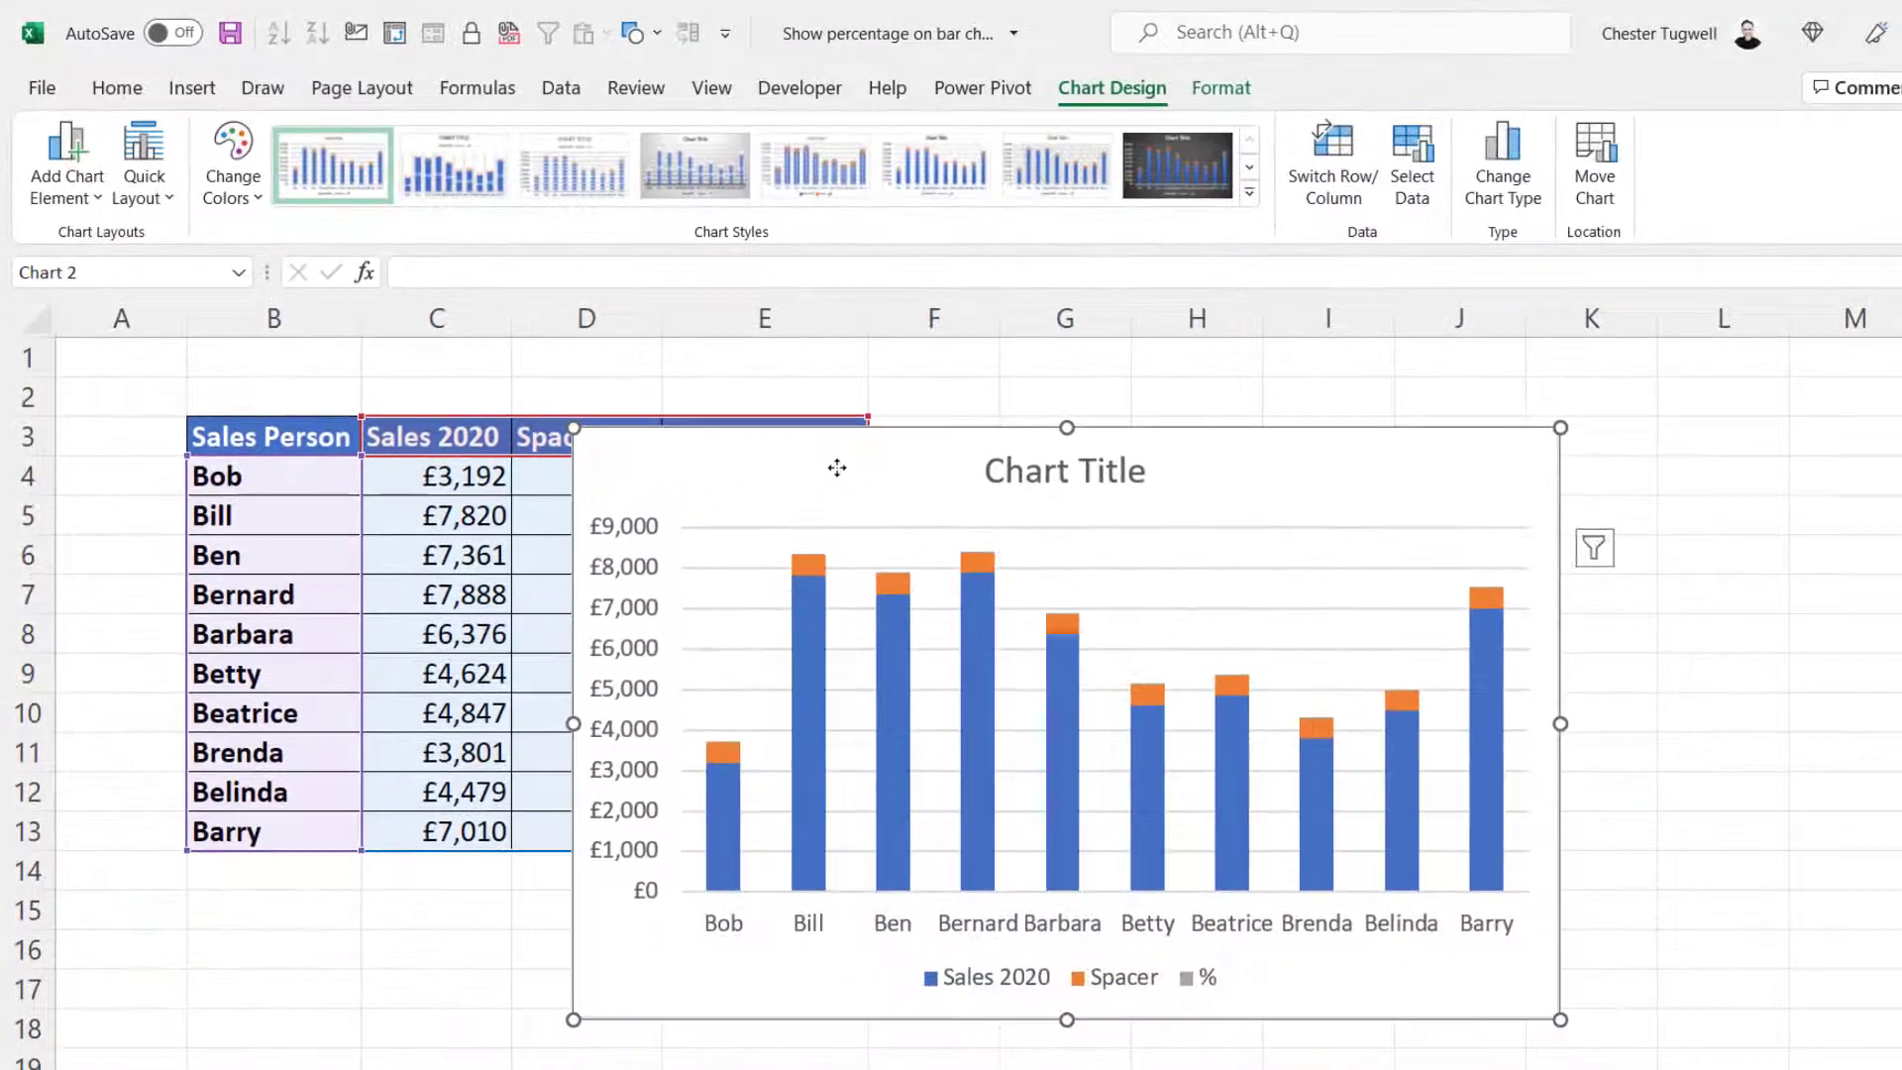
pyautogui.moveTo(837, 469); pyautogui.dragTo(1167, 418)
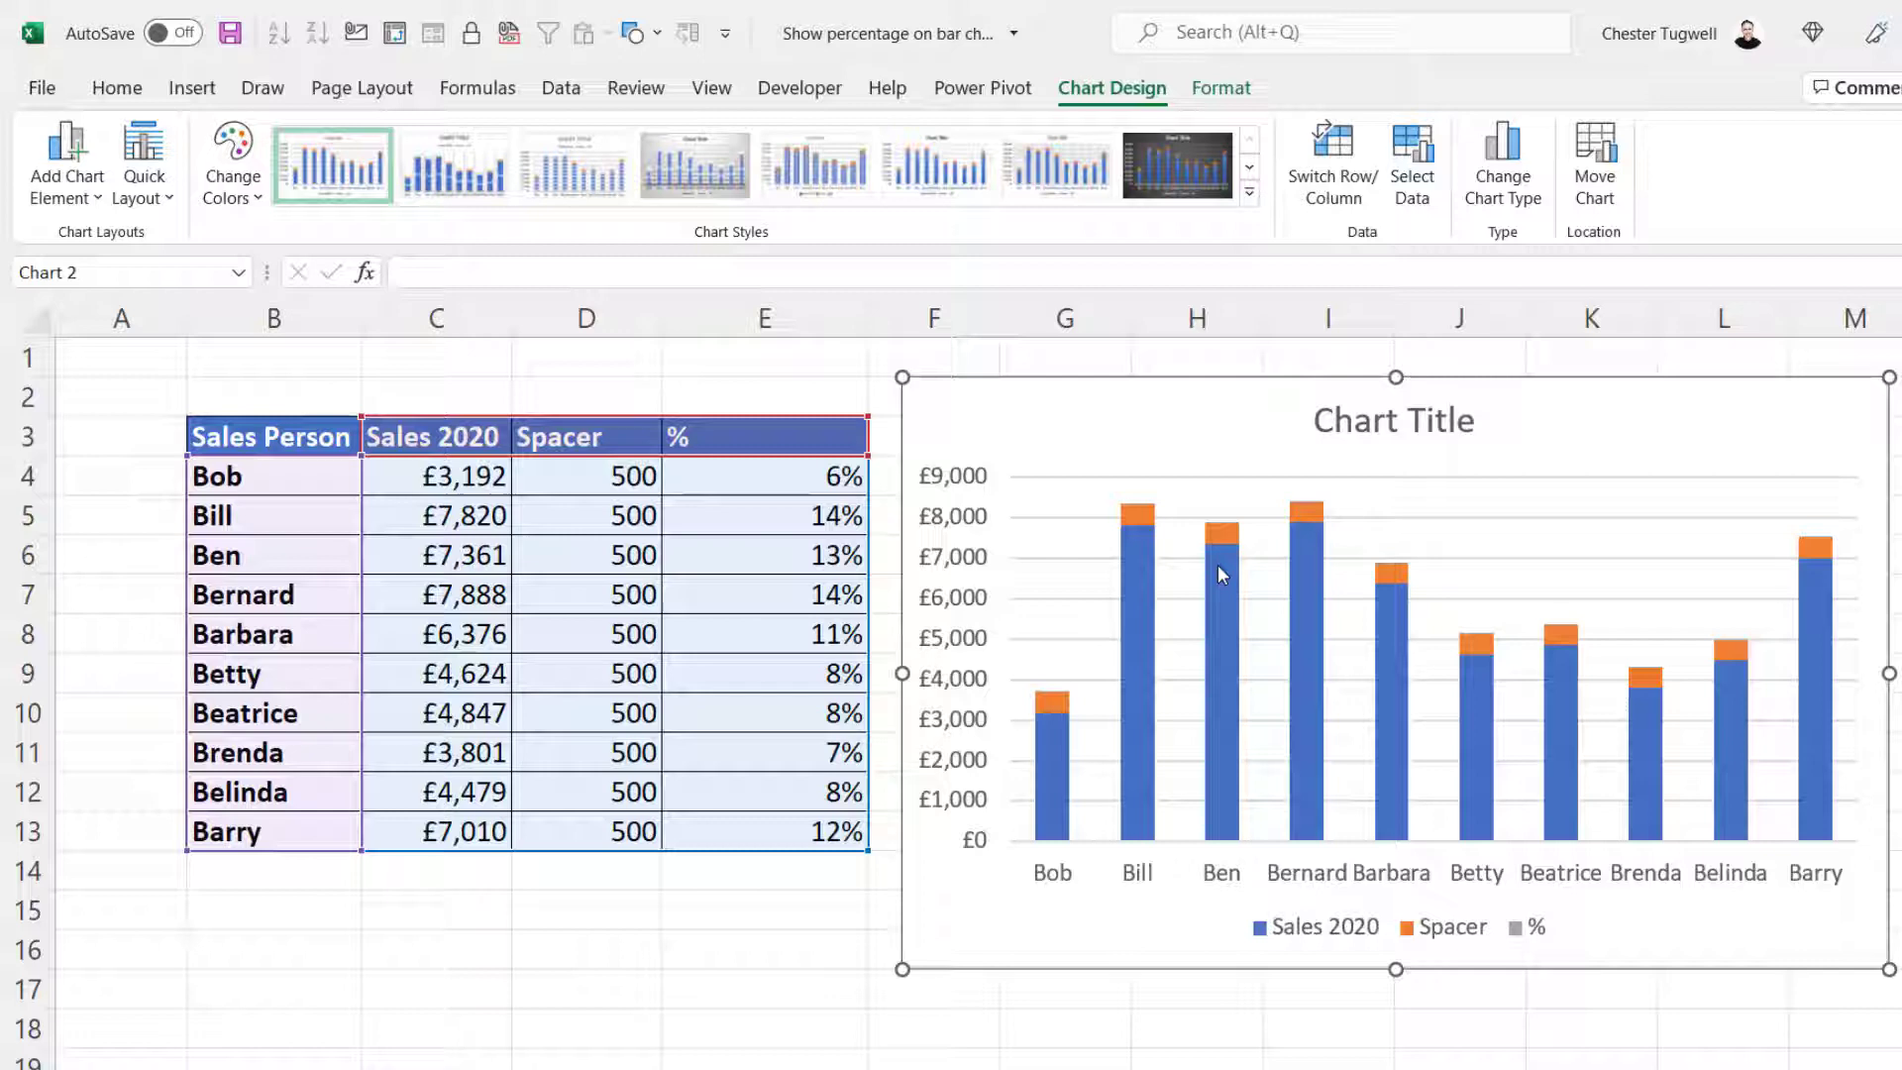
# Give the orange Spacer series No Fill so its bars disappear
pyautogui.click(1148, 520)
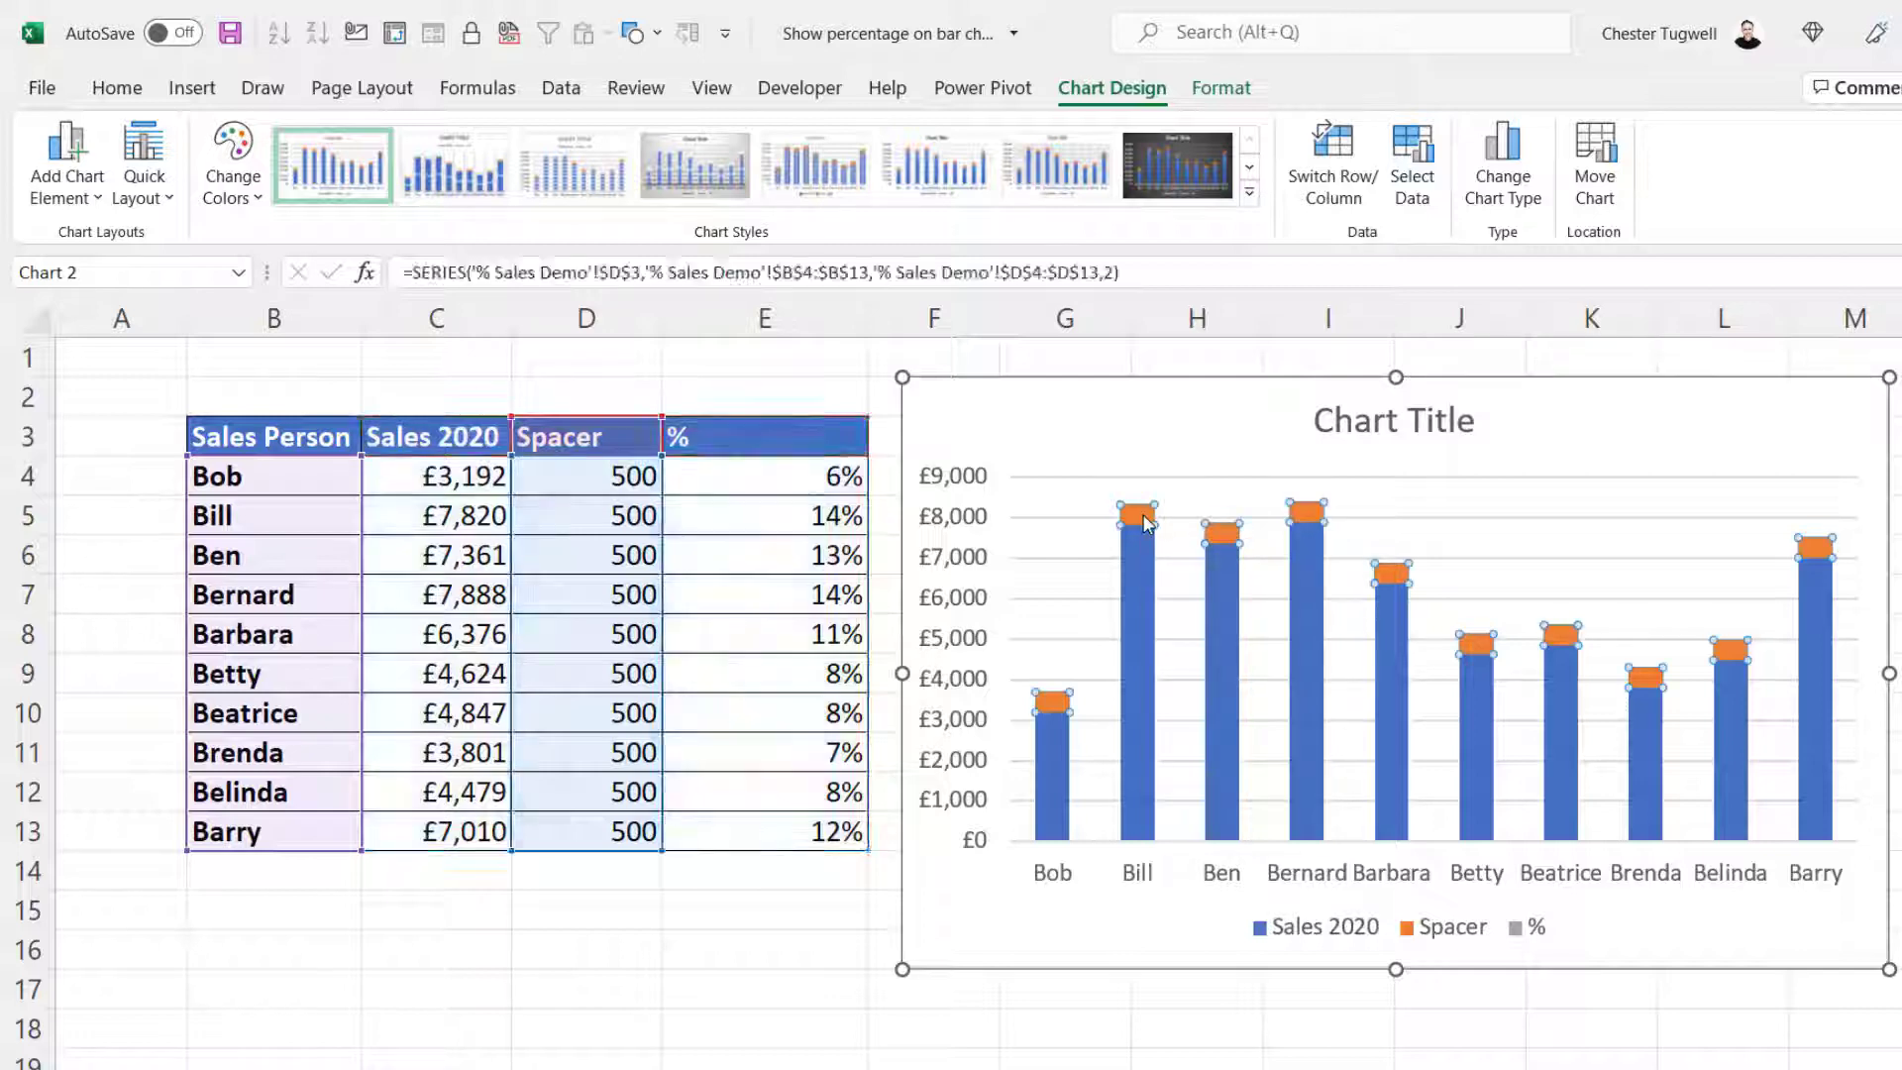
pyautogui.click(1136, 520)
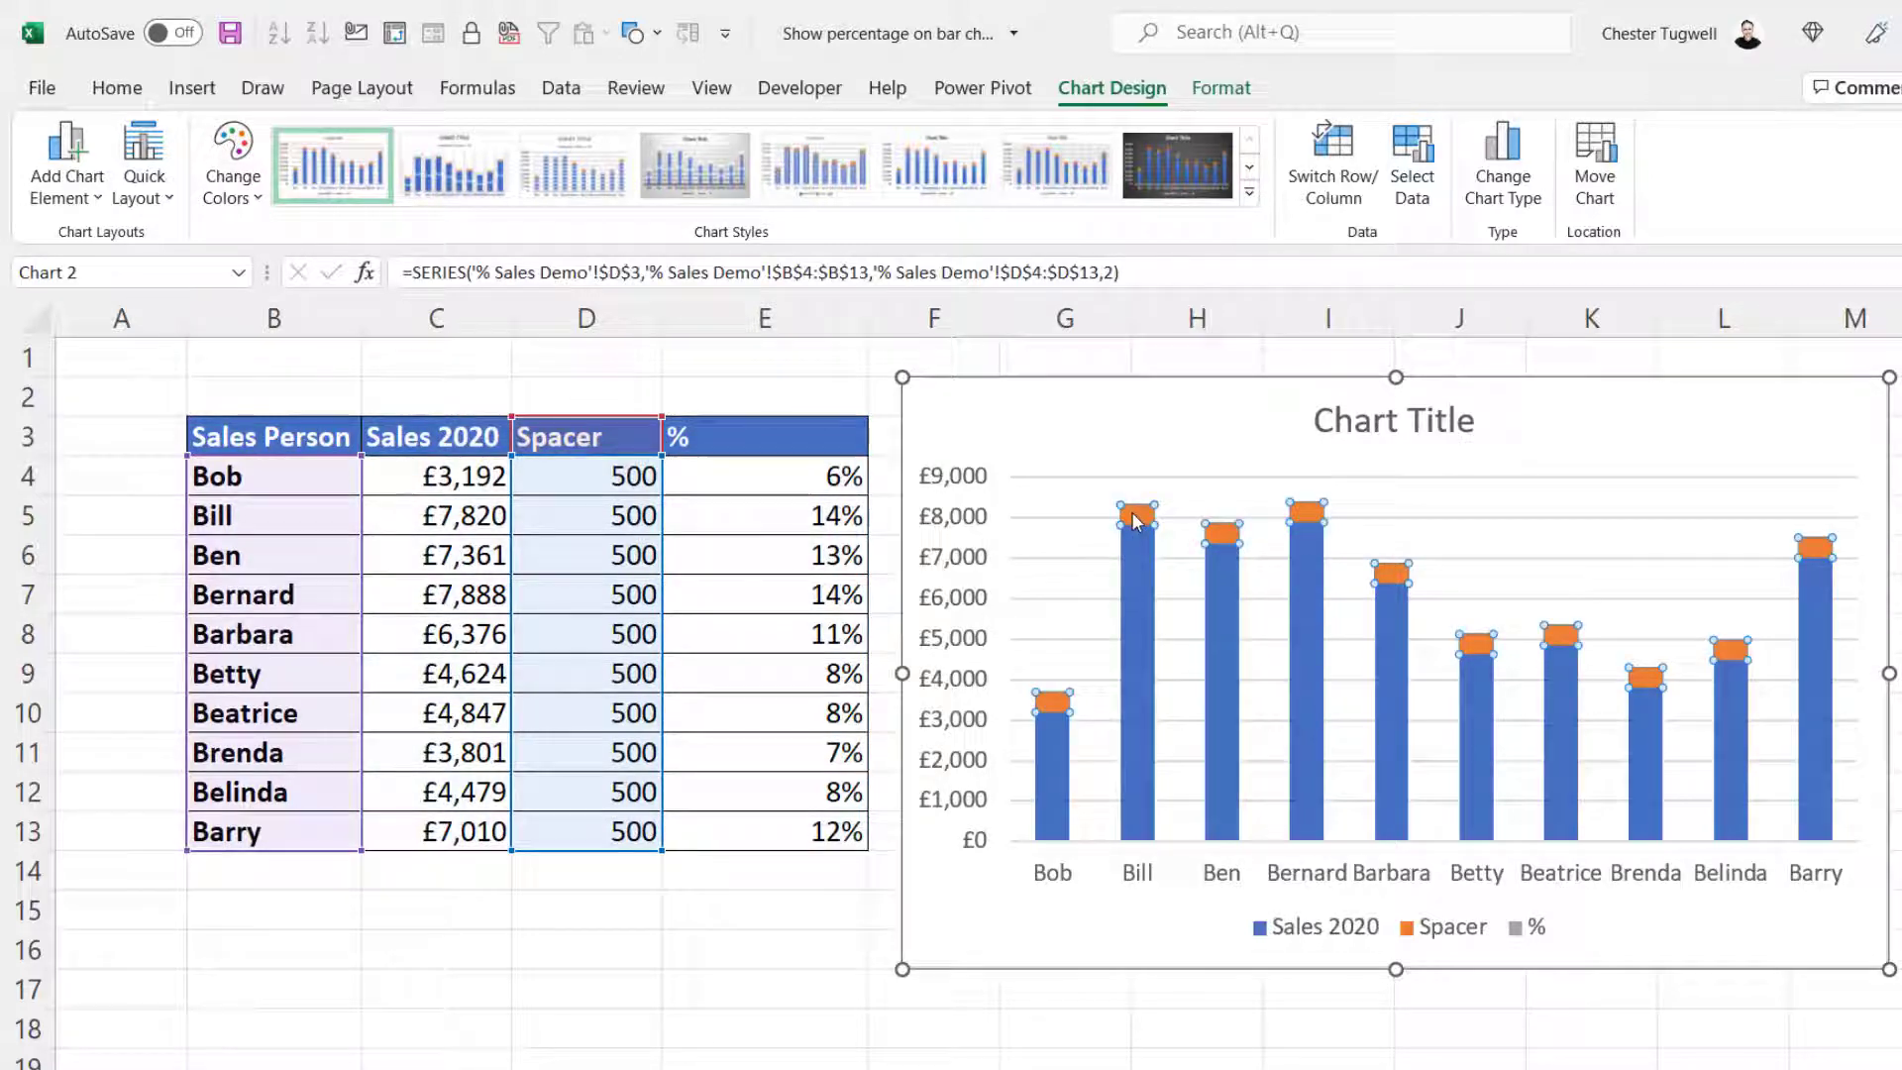
pyautogui.click(1216, 89)
pyautogui.click(772, 131)
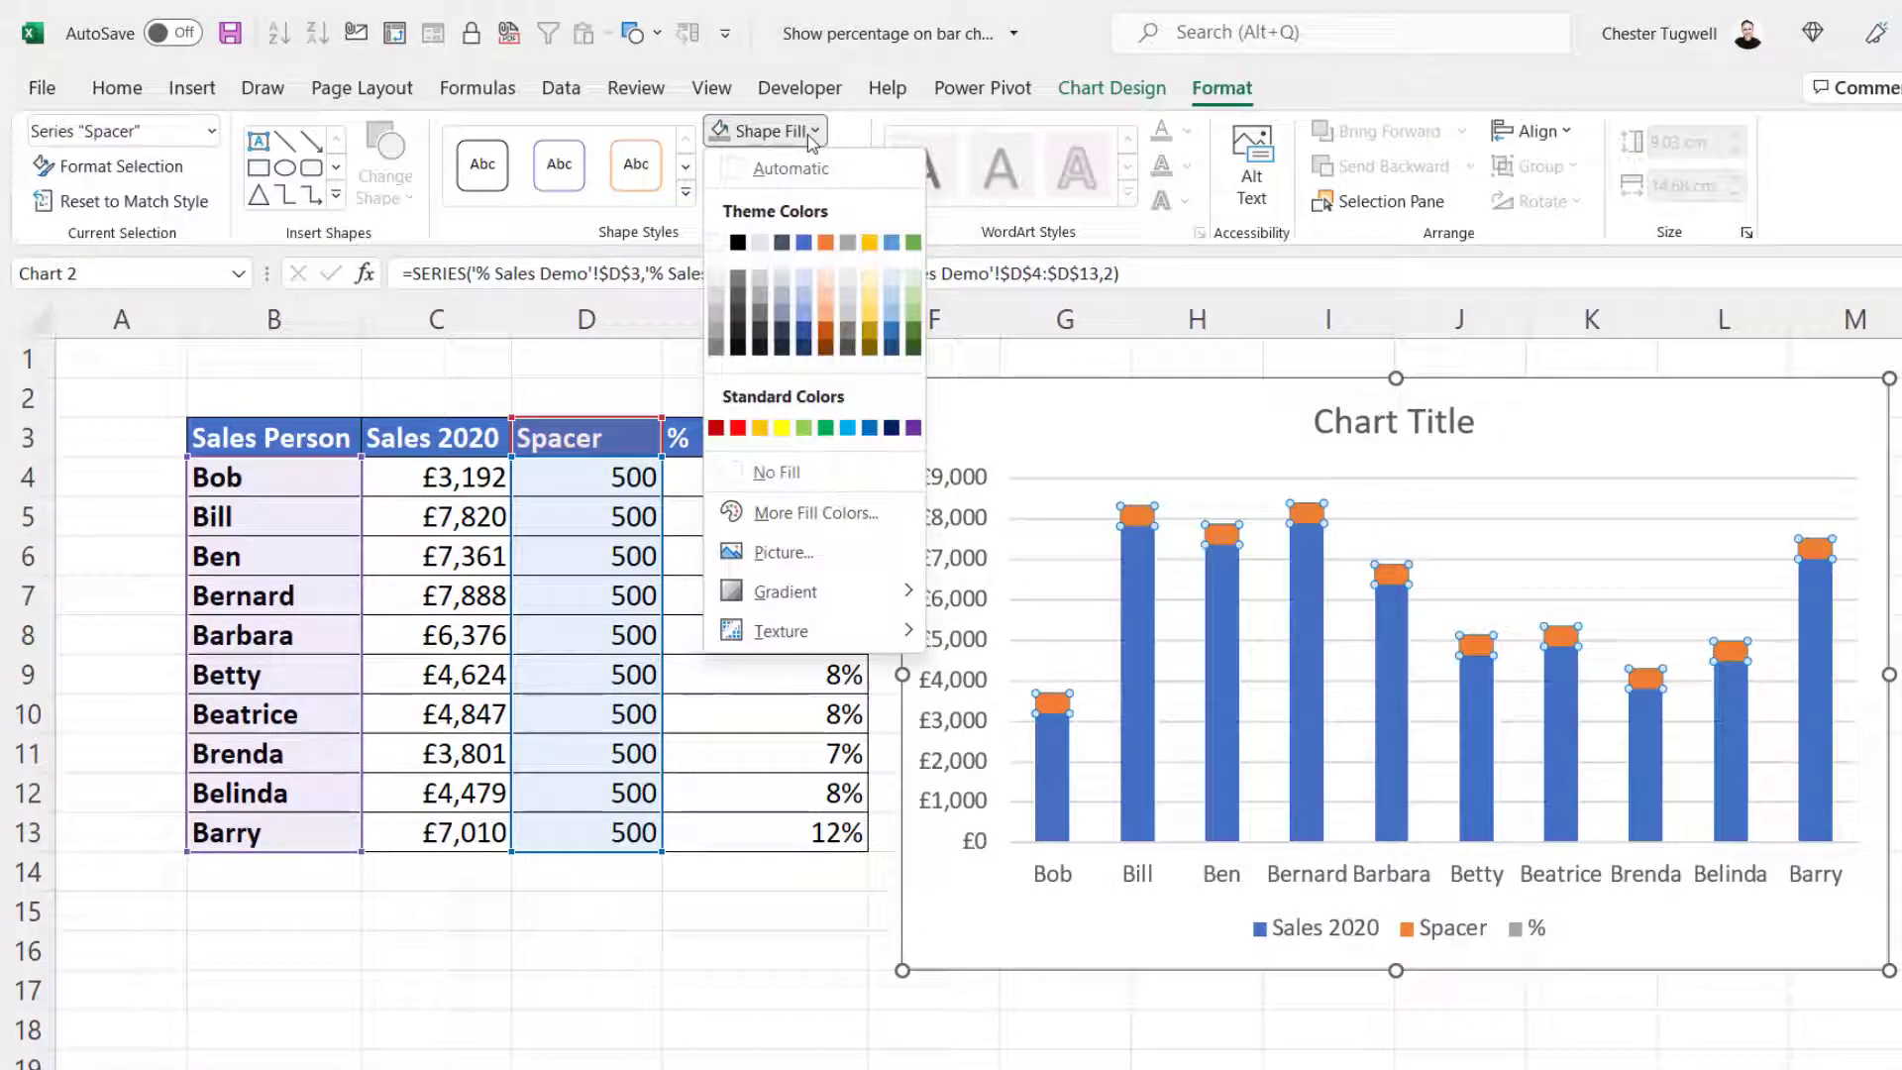
pyautogui.click(765, 473)
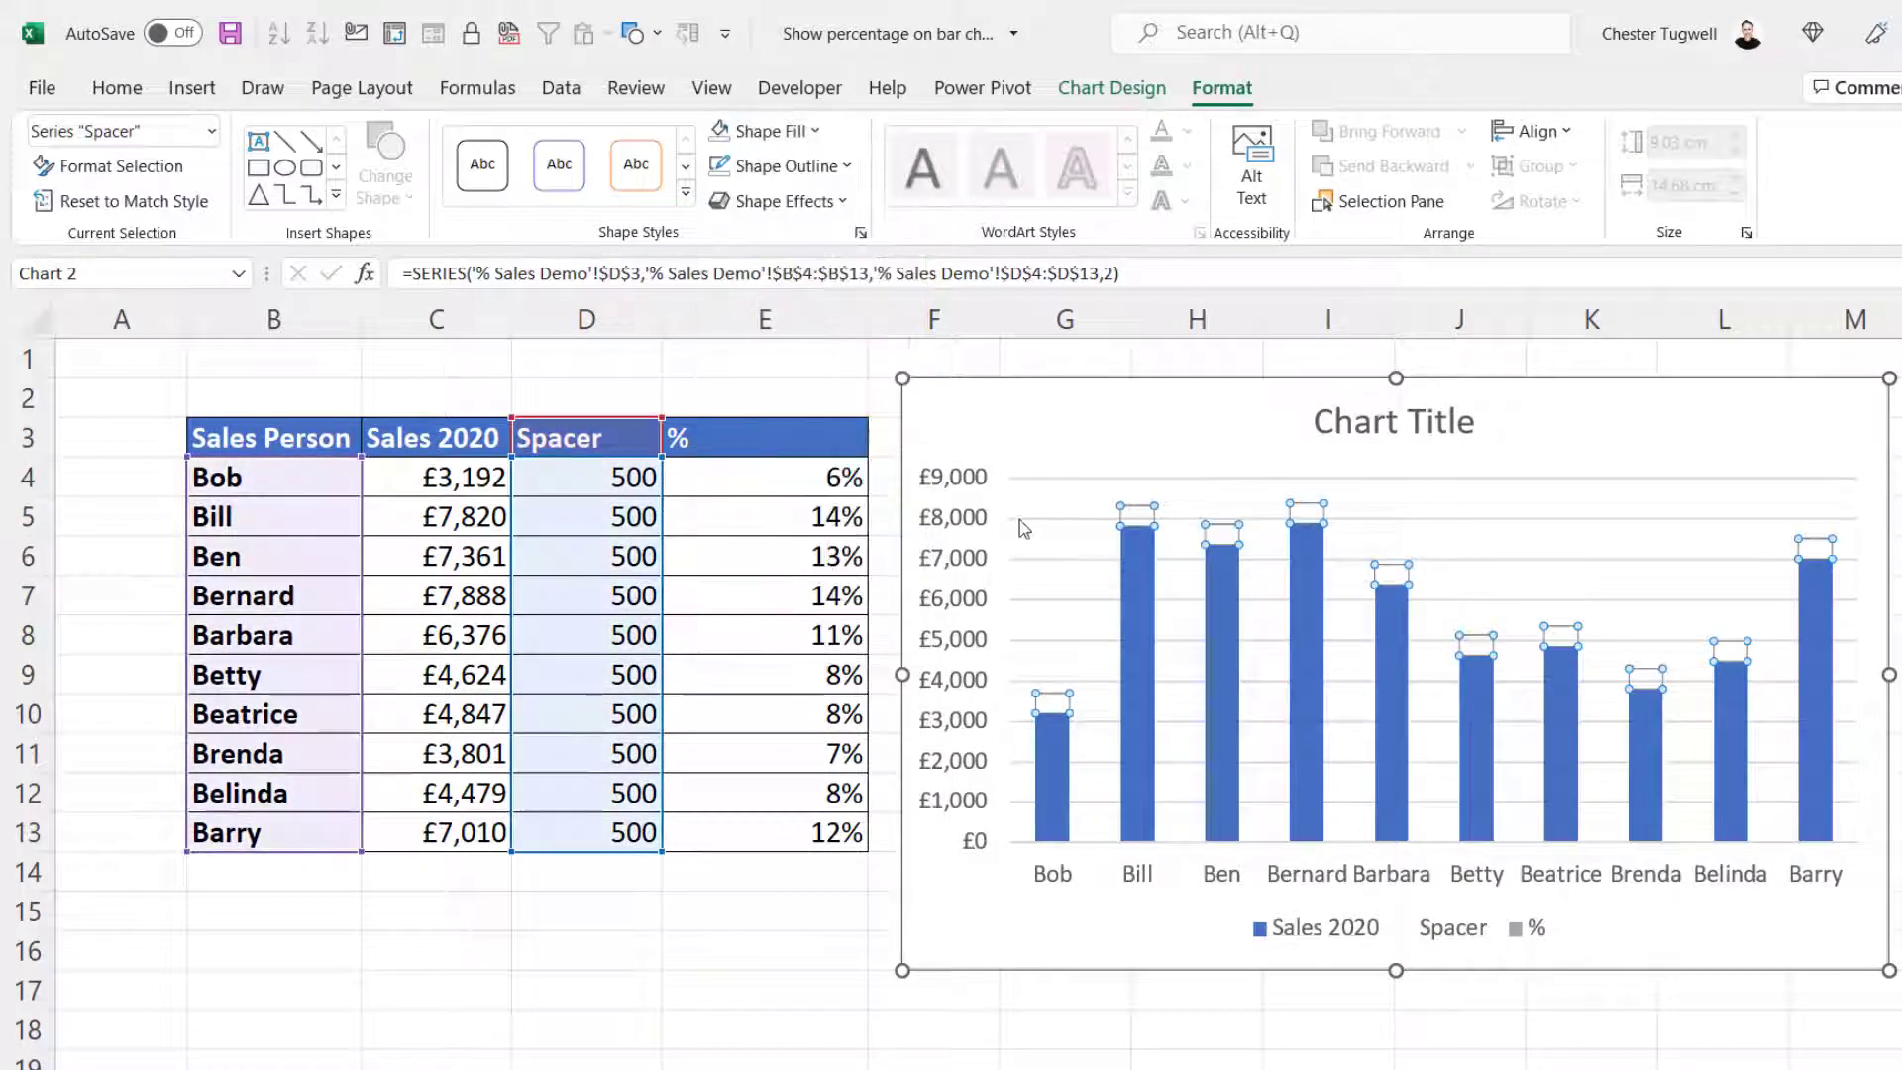
# Give the % series No Fill as well, leaving only the blue Sales 2020 columns
pyautogui.click(1052, 578)
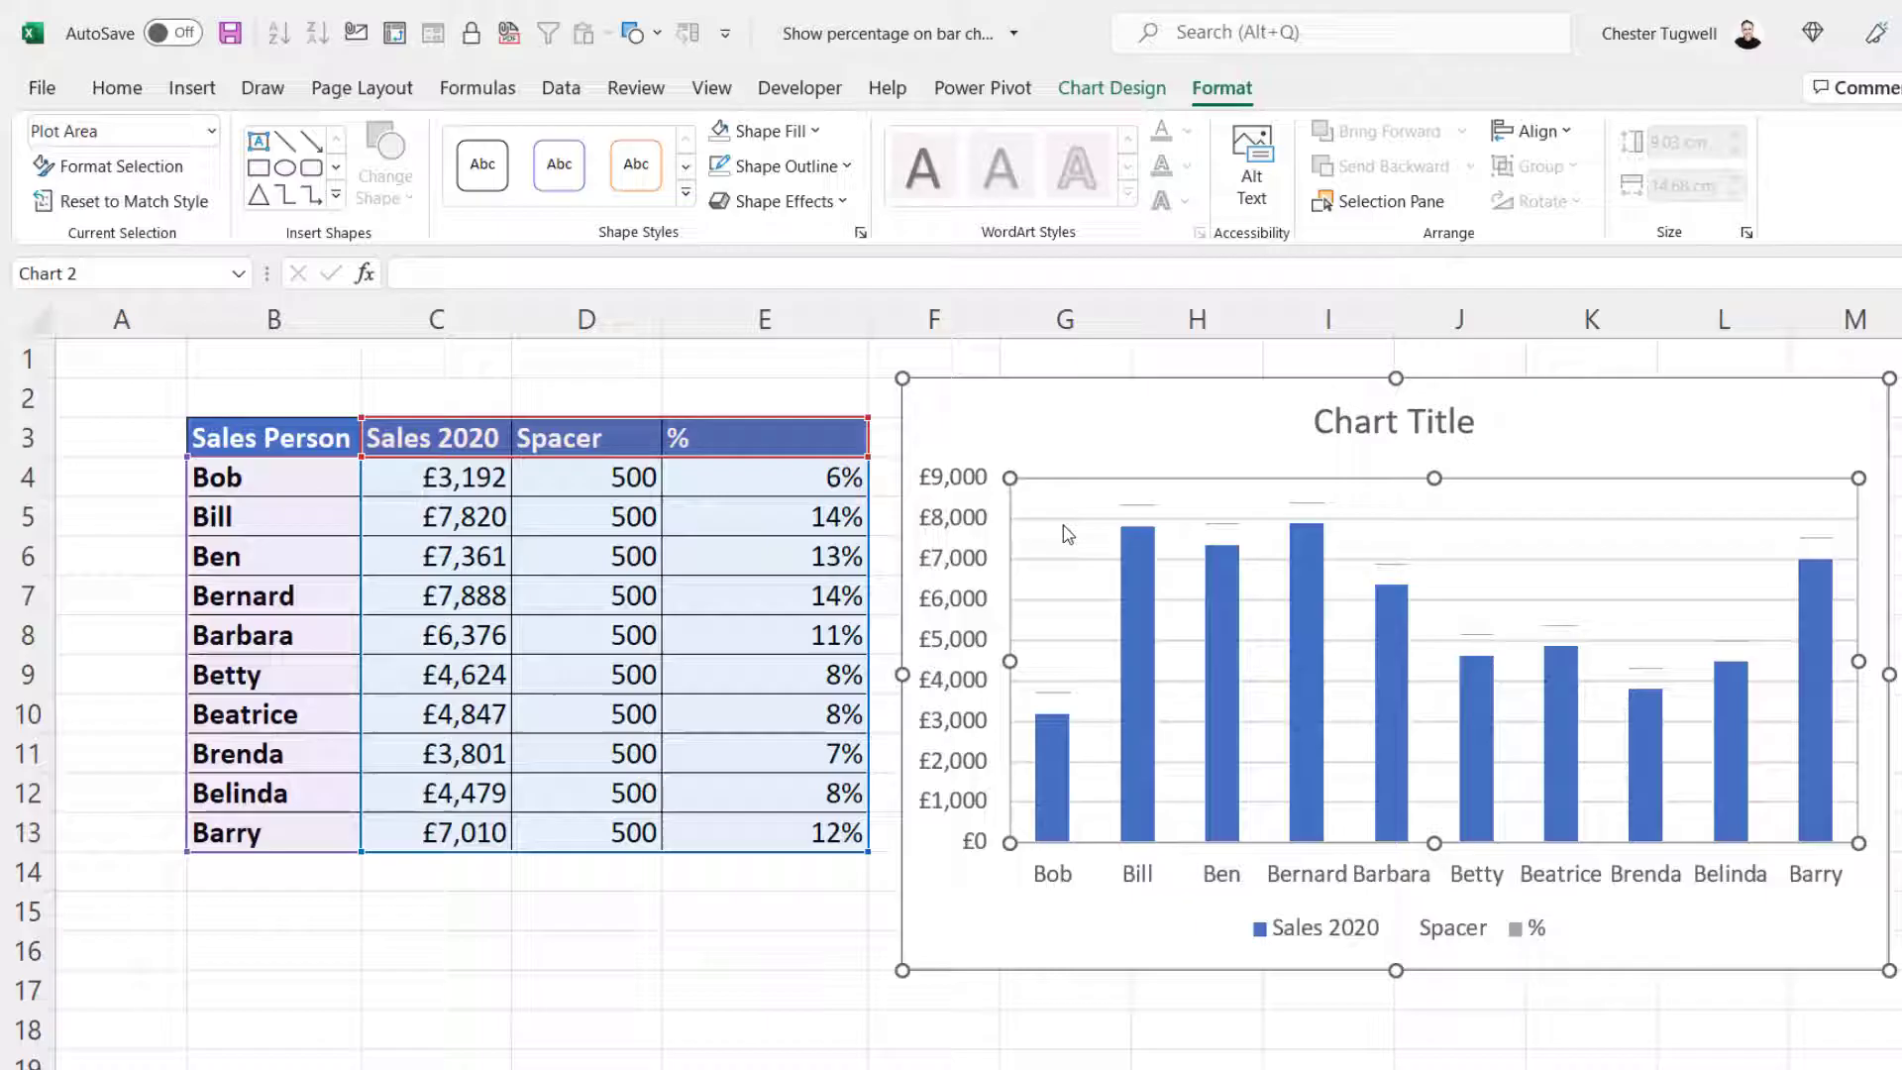
pyautogui.click(1142, 512)
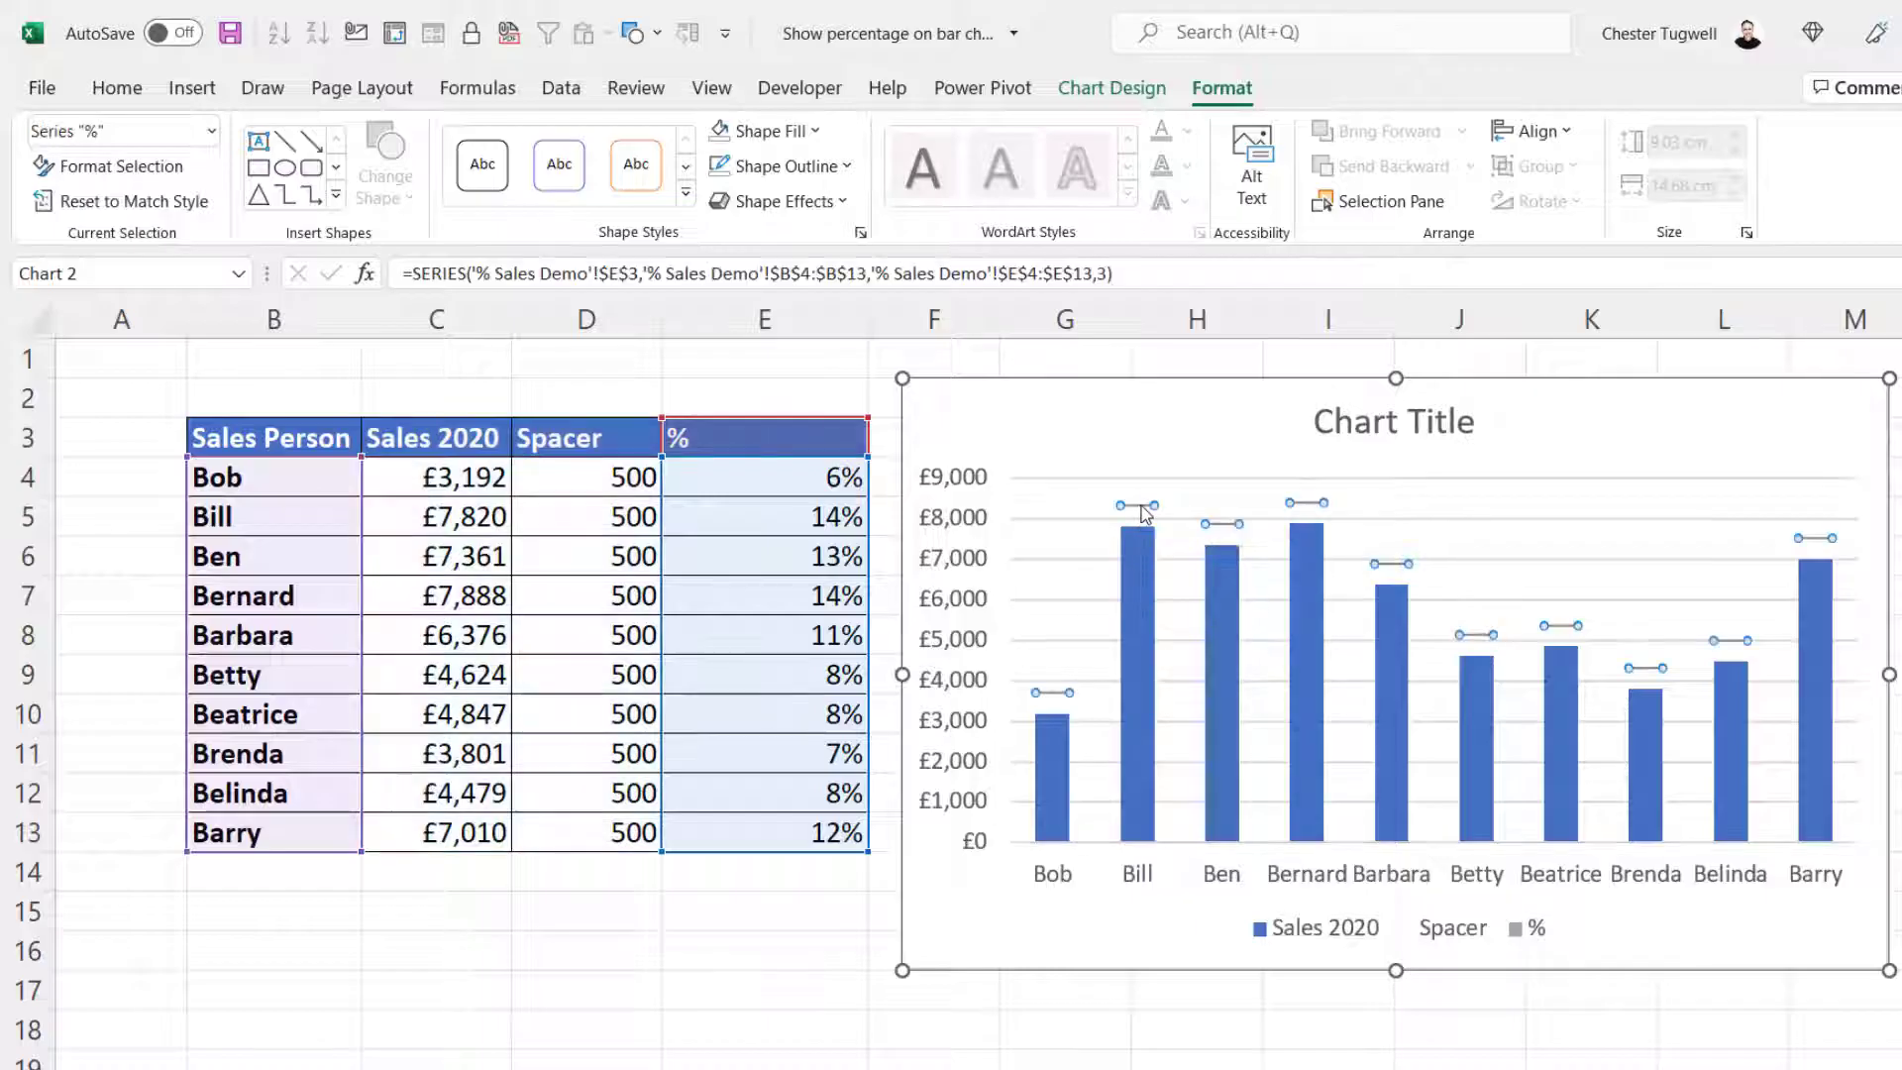
pyautogui.click(814, 131)
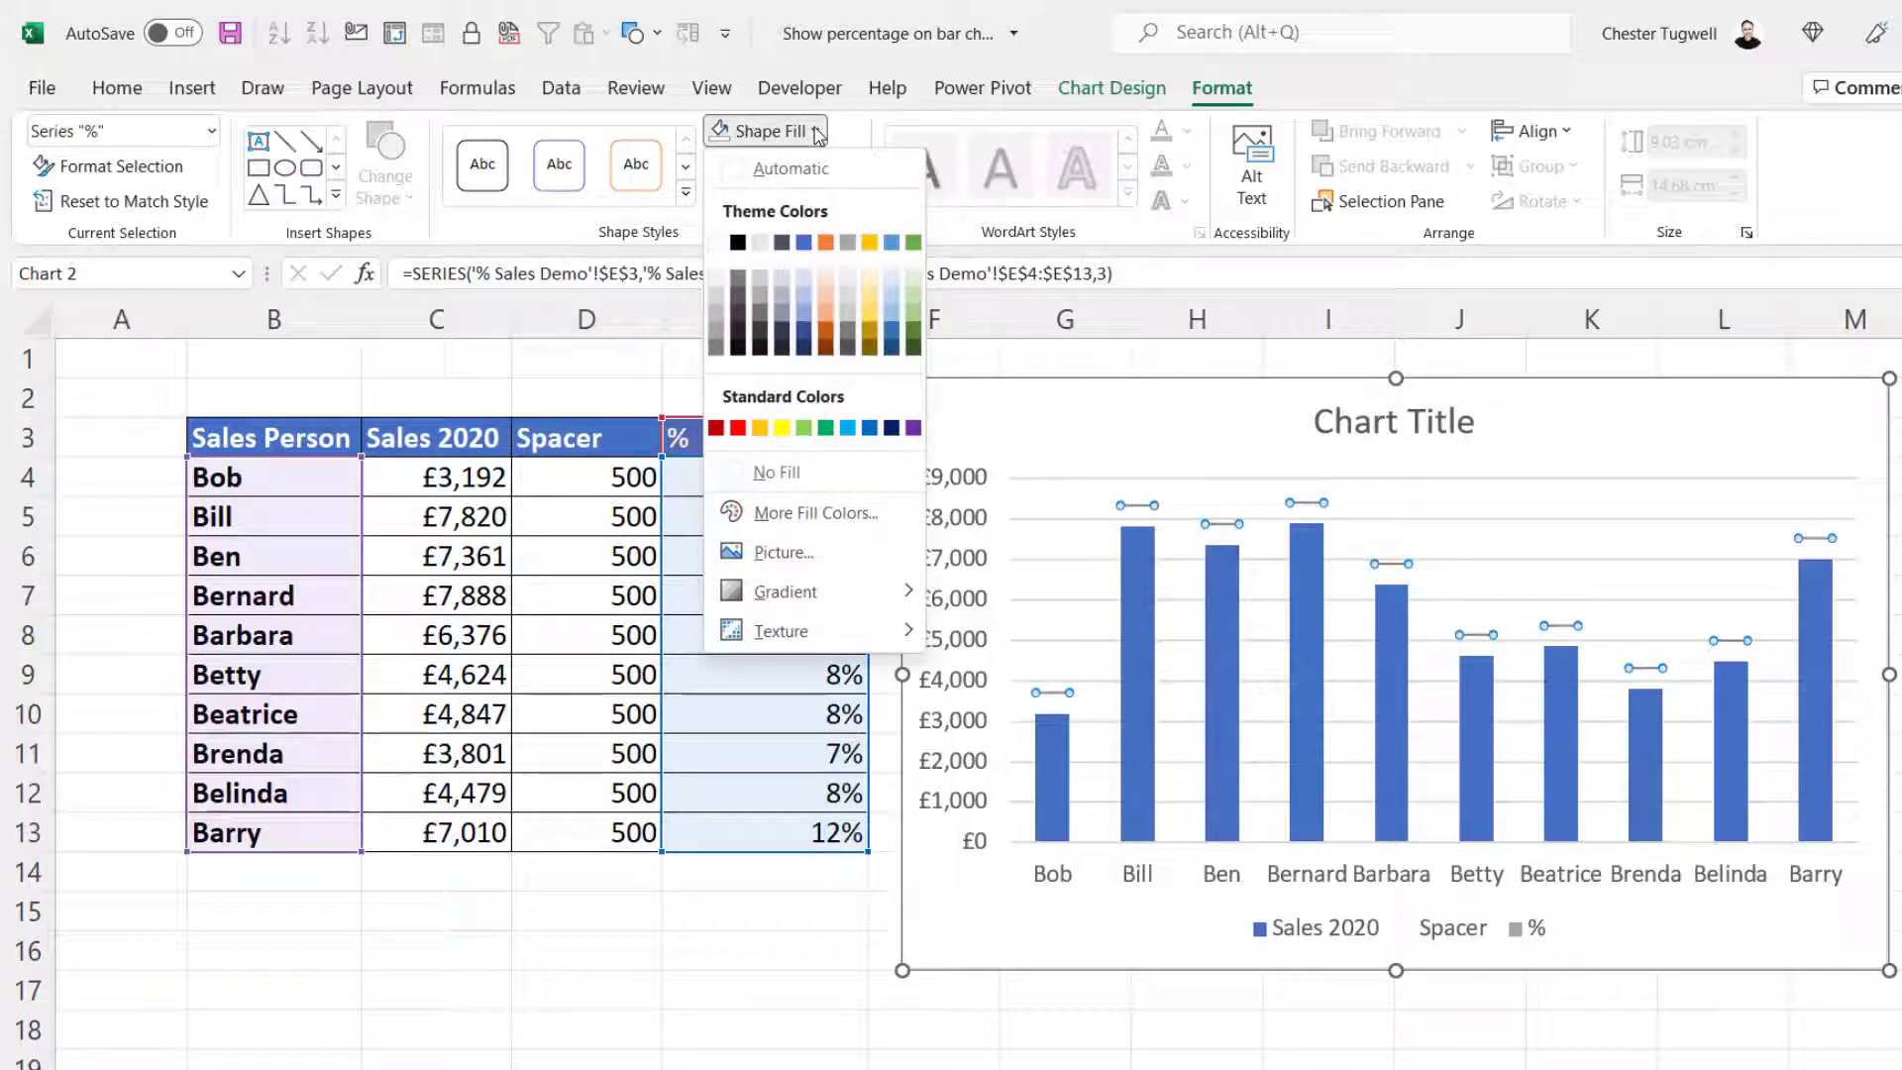
pyautogui.click(793, 480)
pyautogui.click(1129, 418)
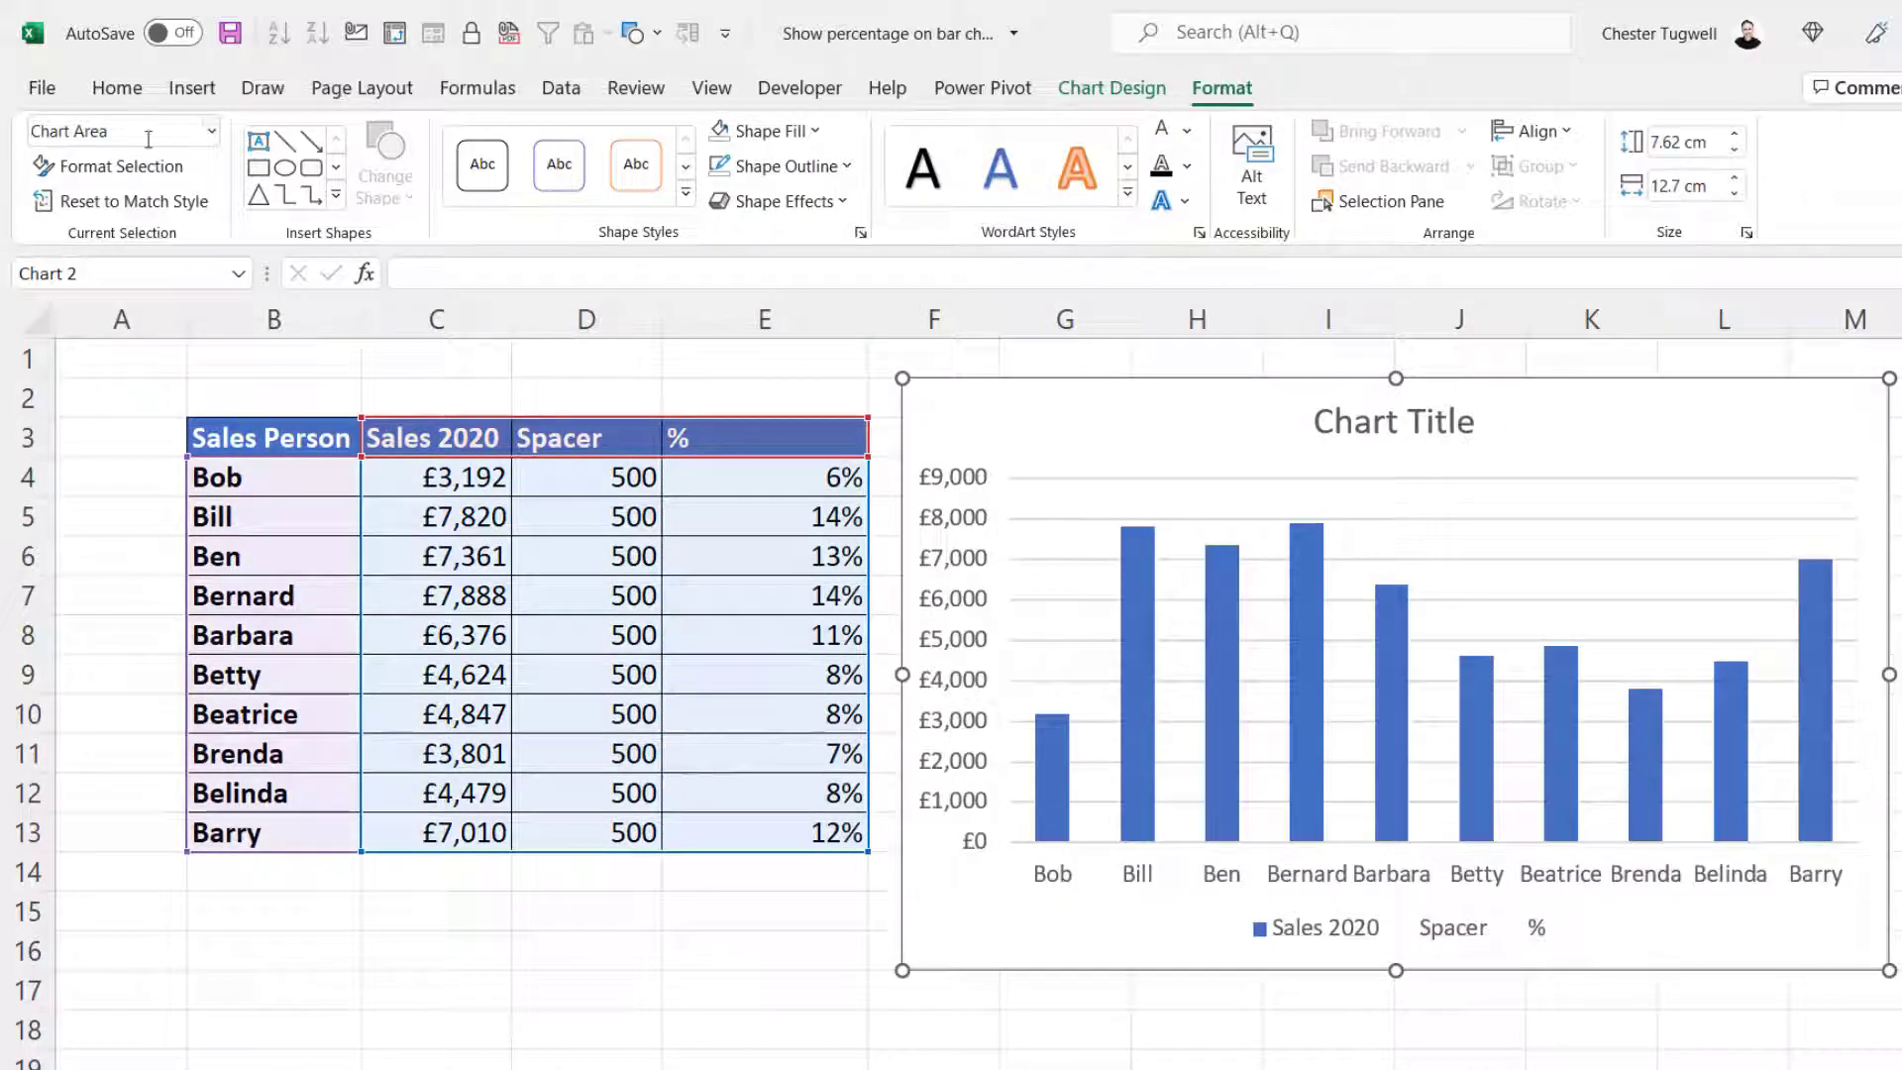
# Select the % series and add data labels to its columns
pyautogui.click(216, 131)
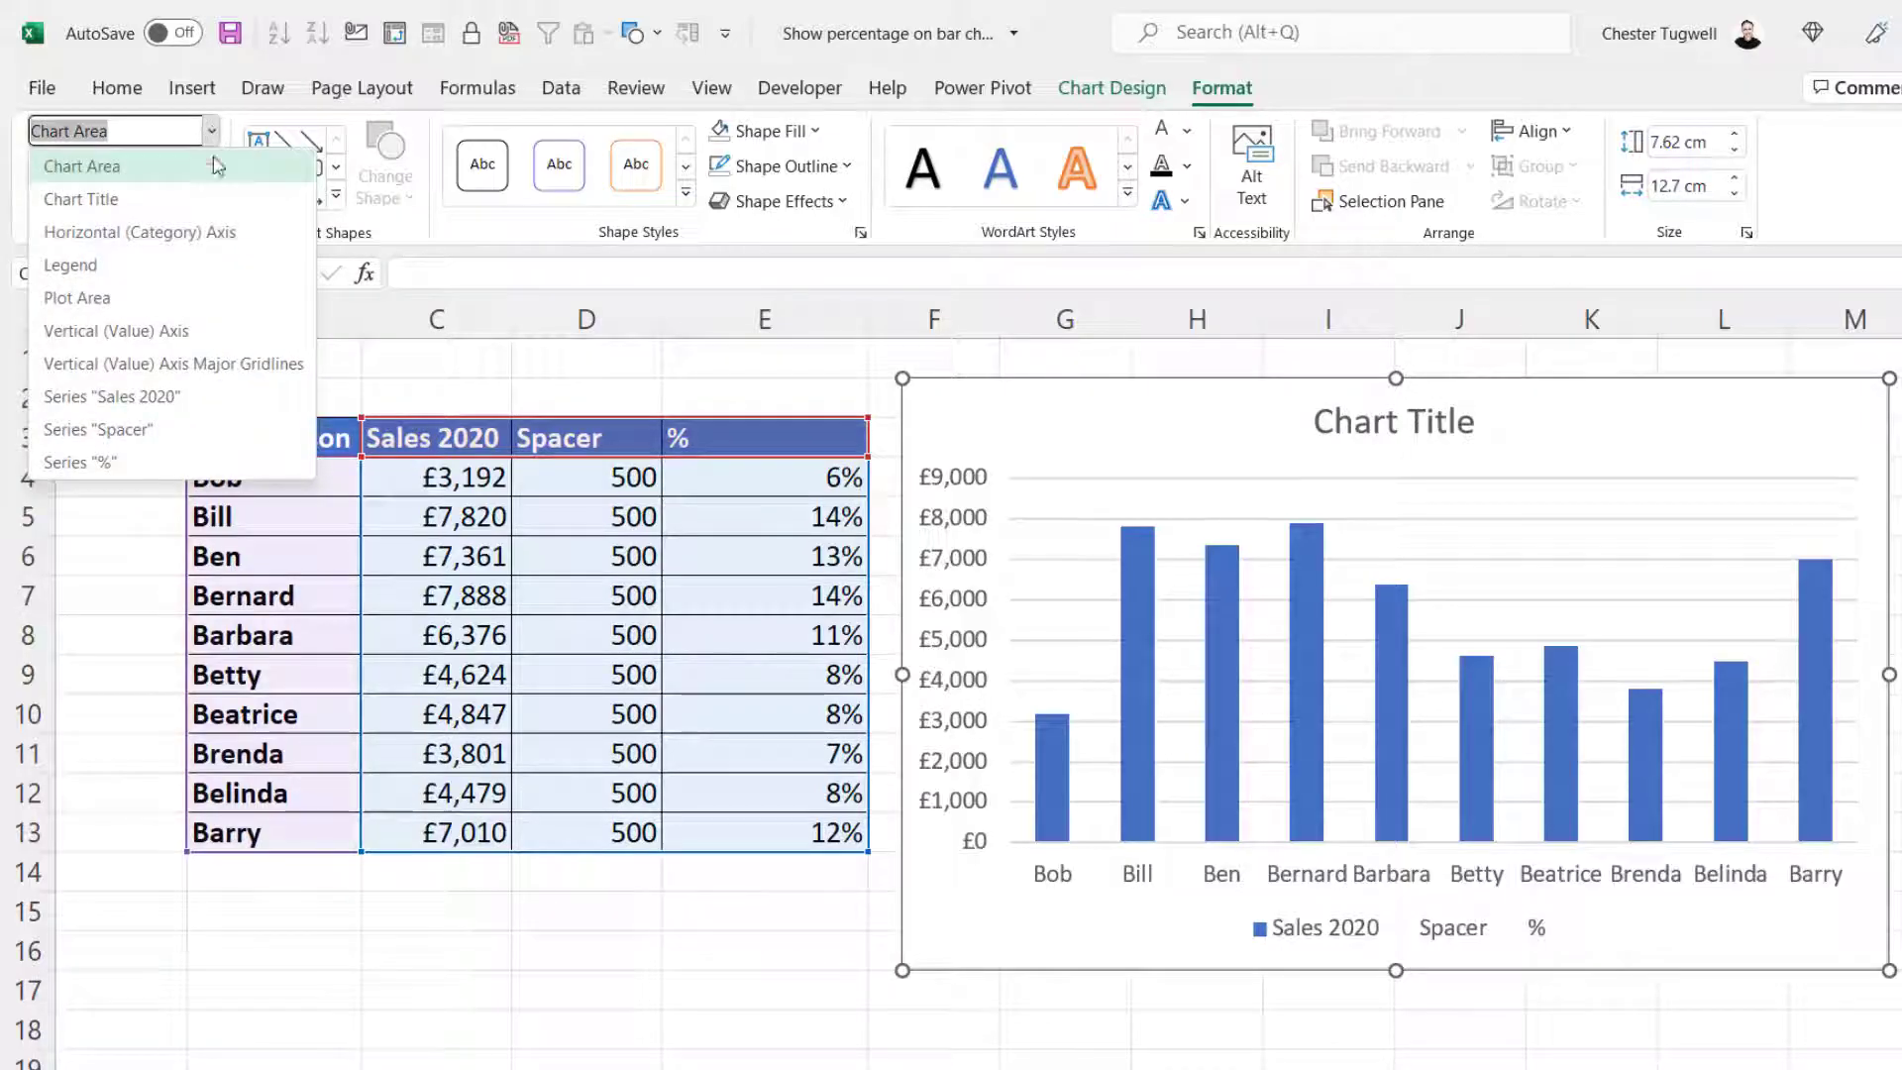
pyautogui.click(111, 469)
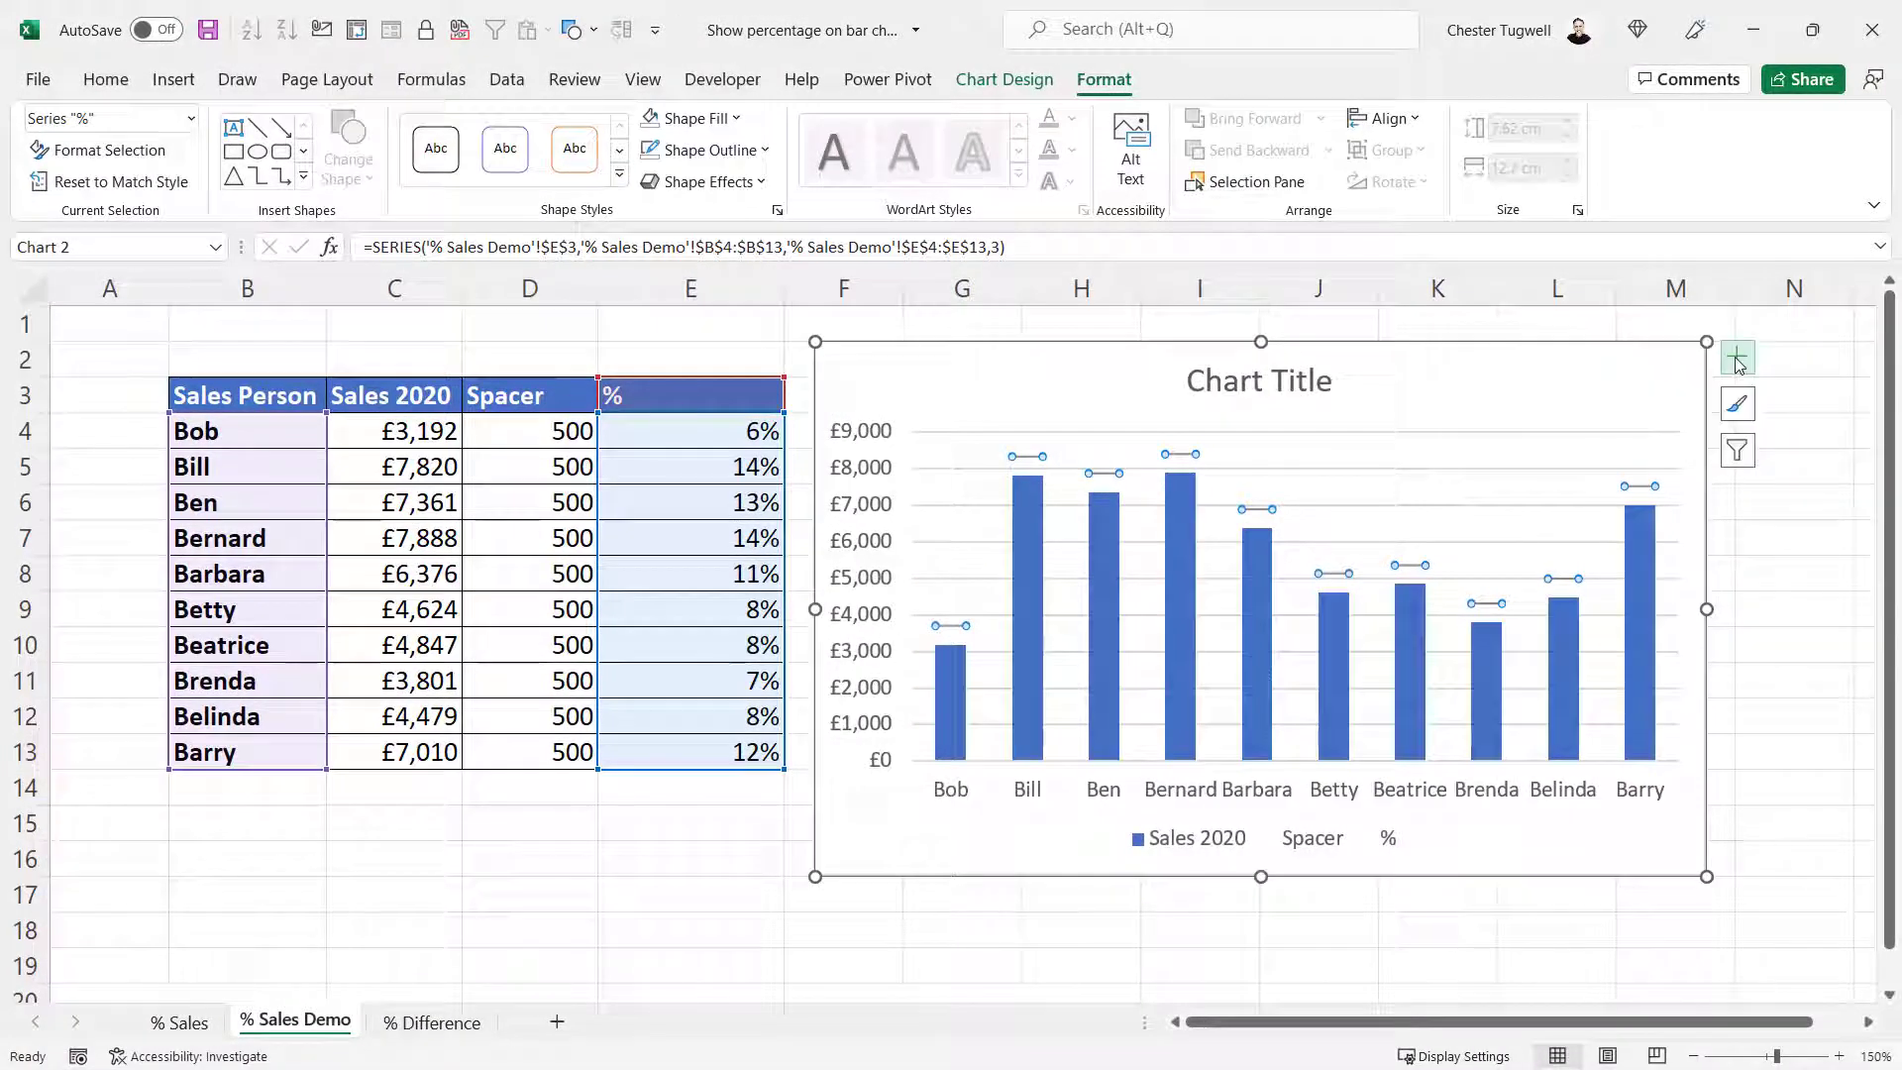
pyautogui.click(1736, 364)
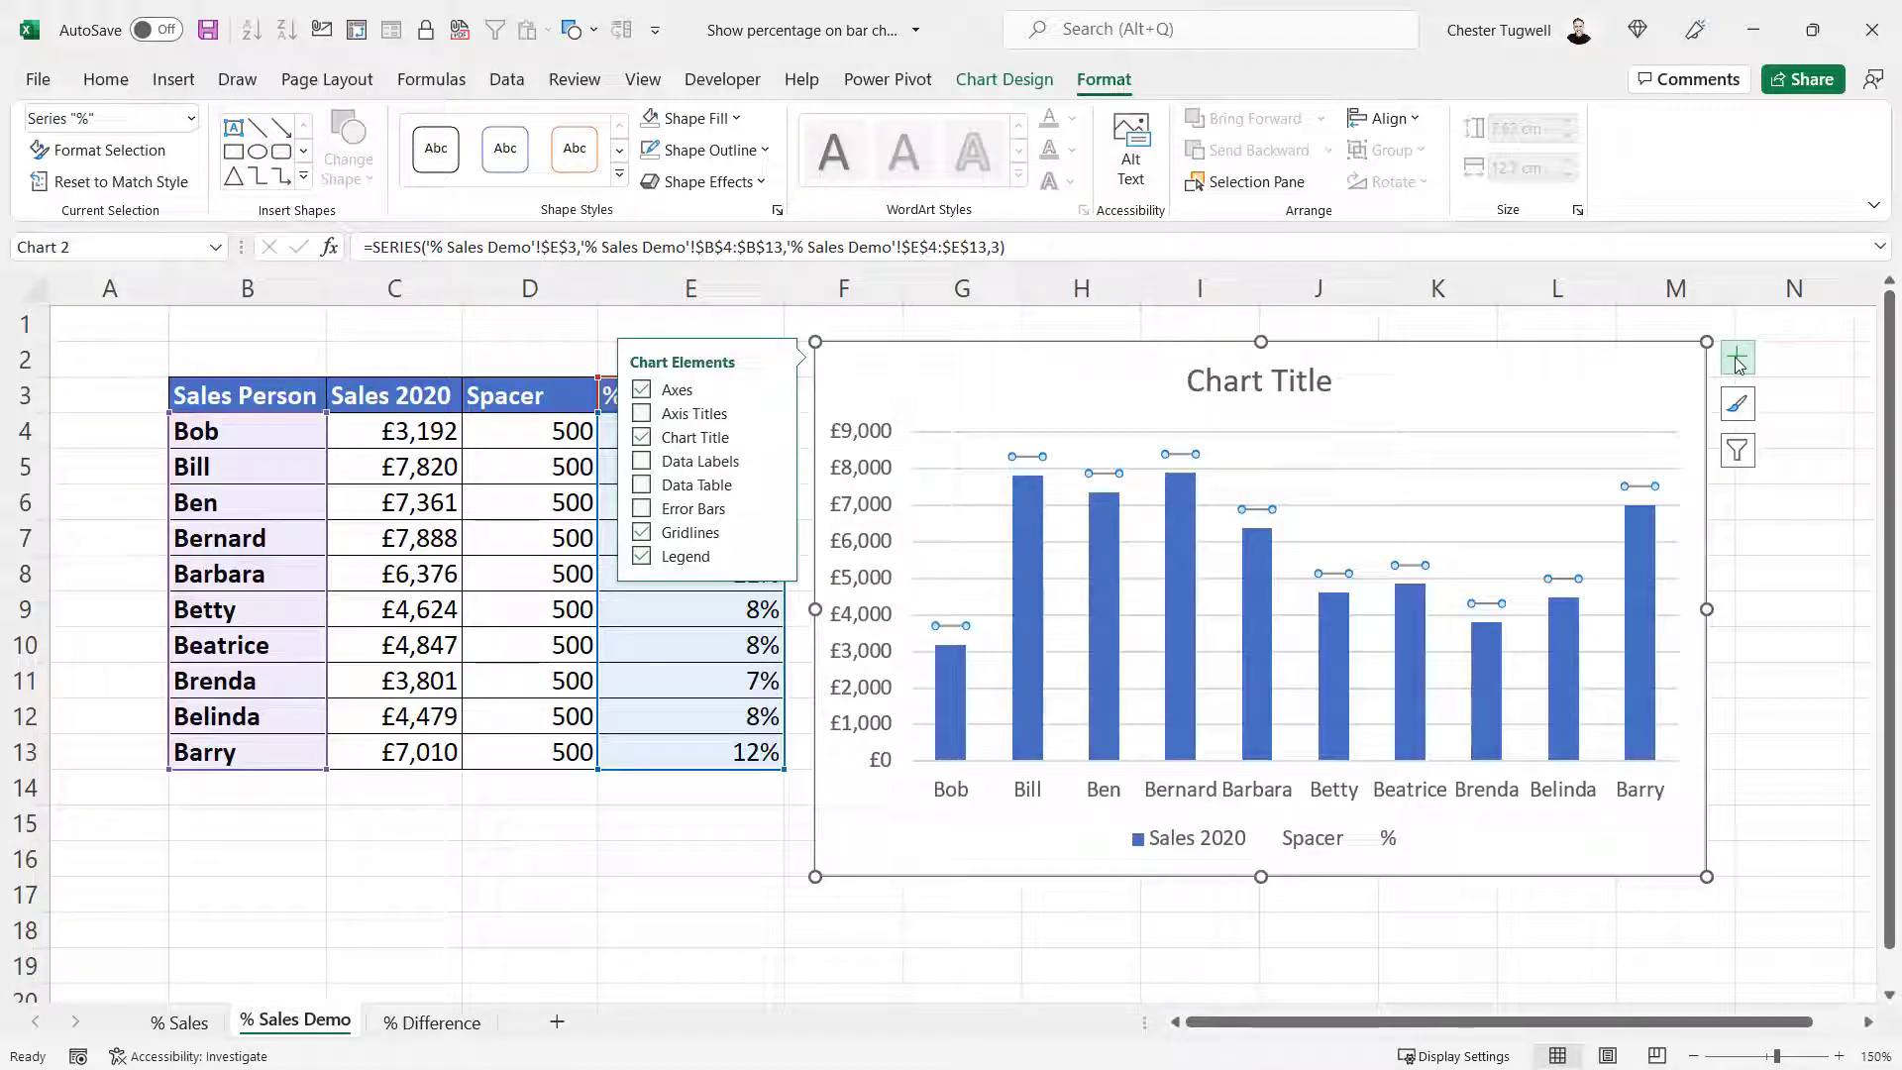
pyautogui.click(774, 462)
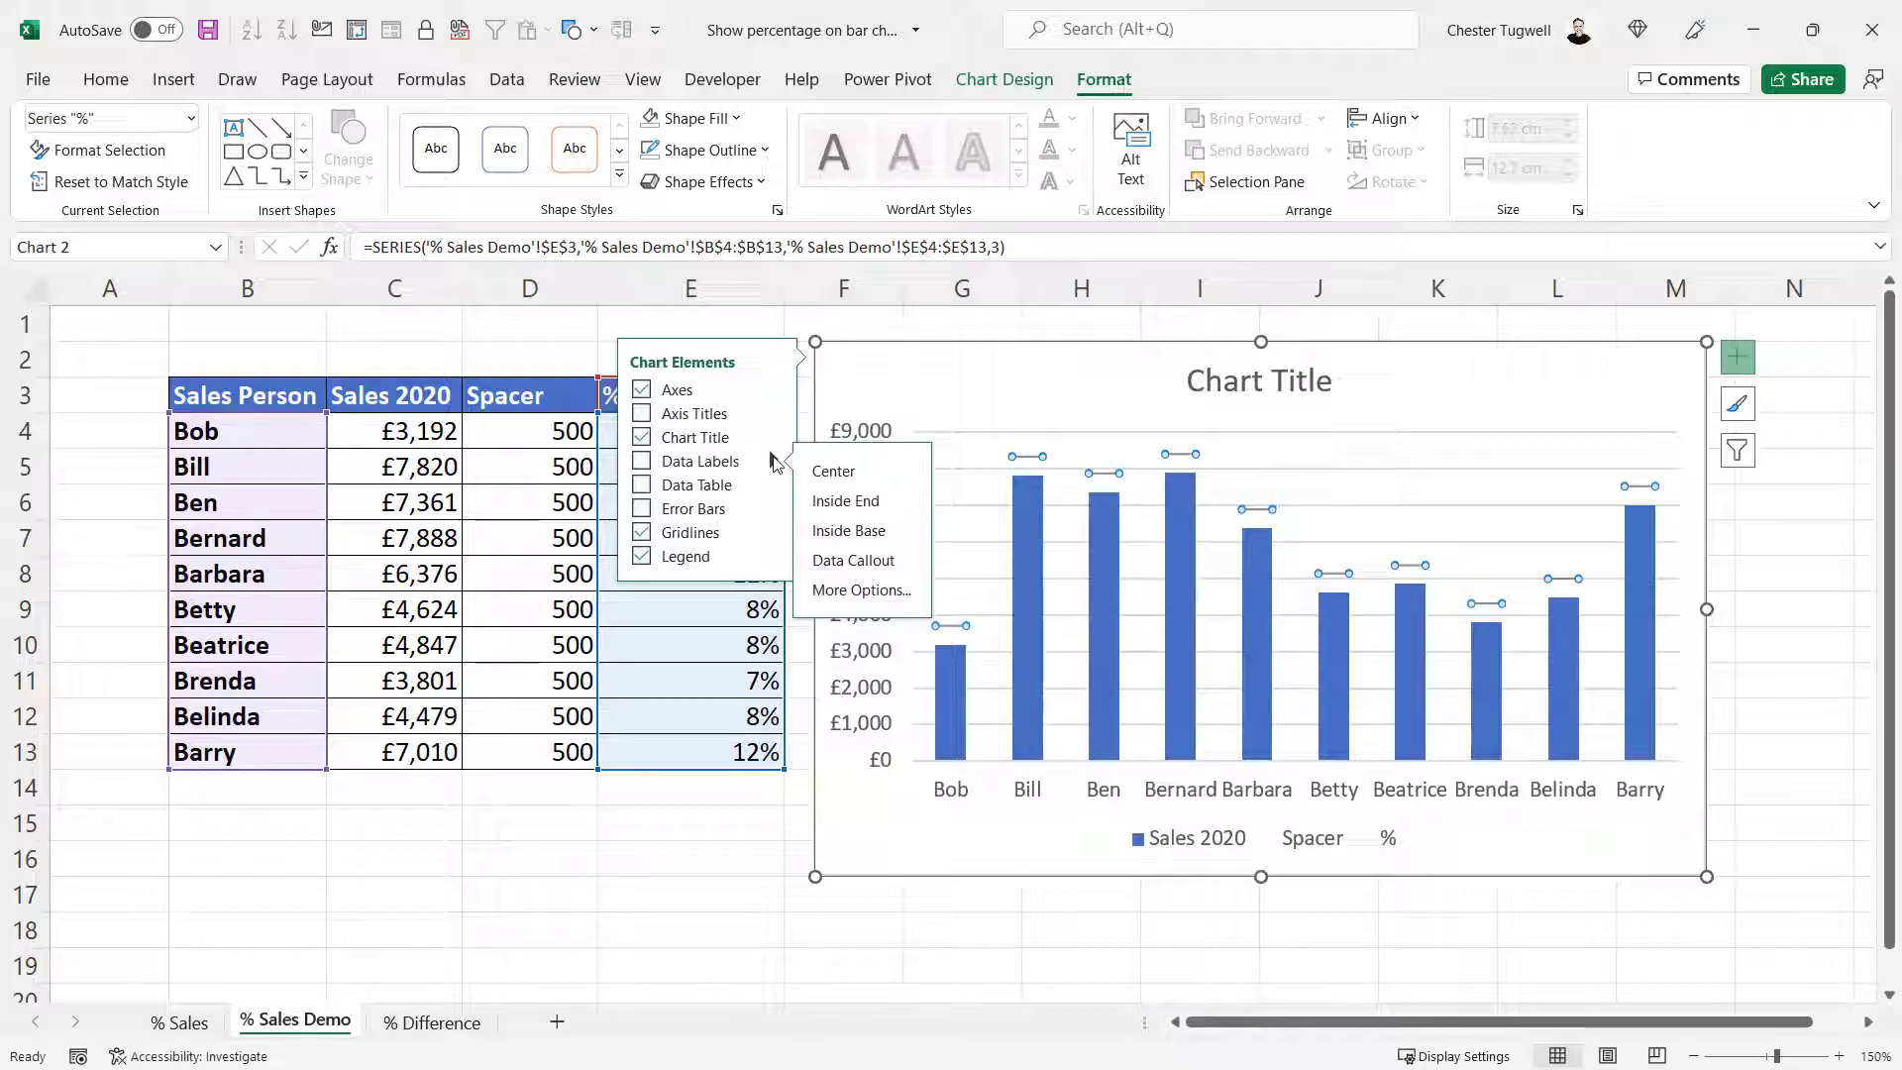
pyautogui.click(861, 590)
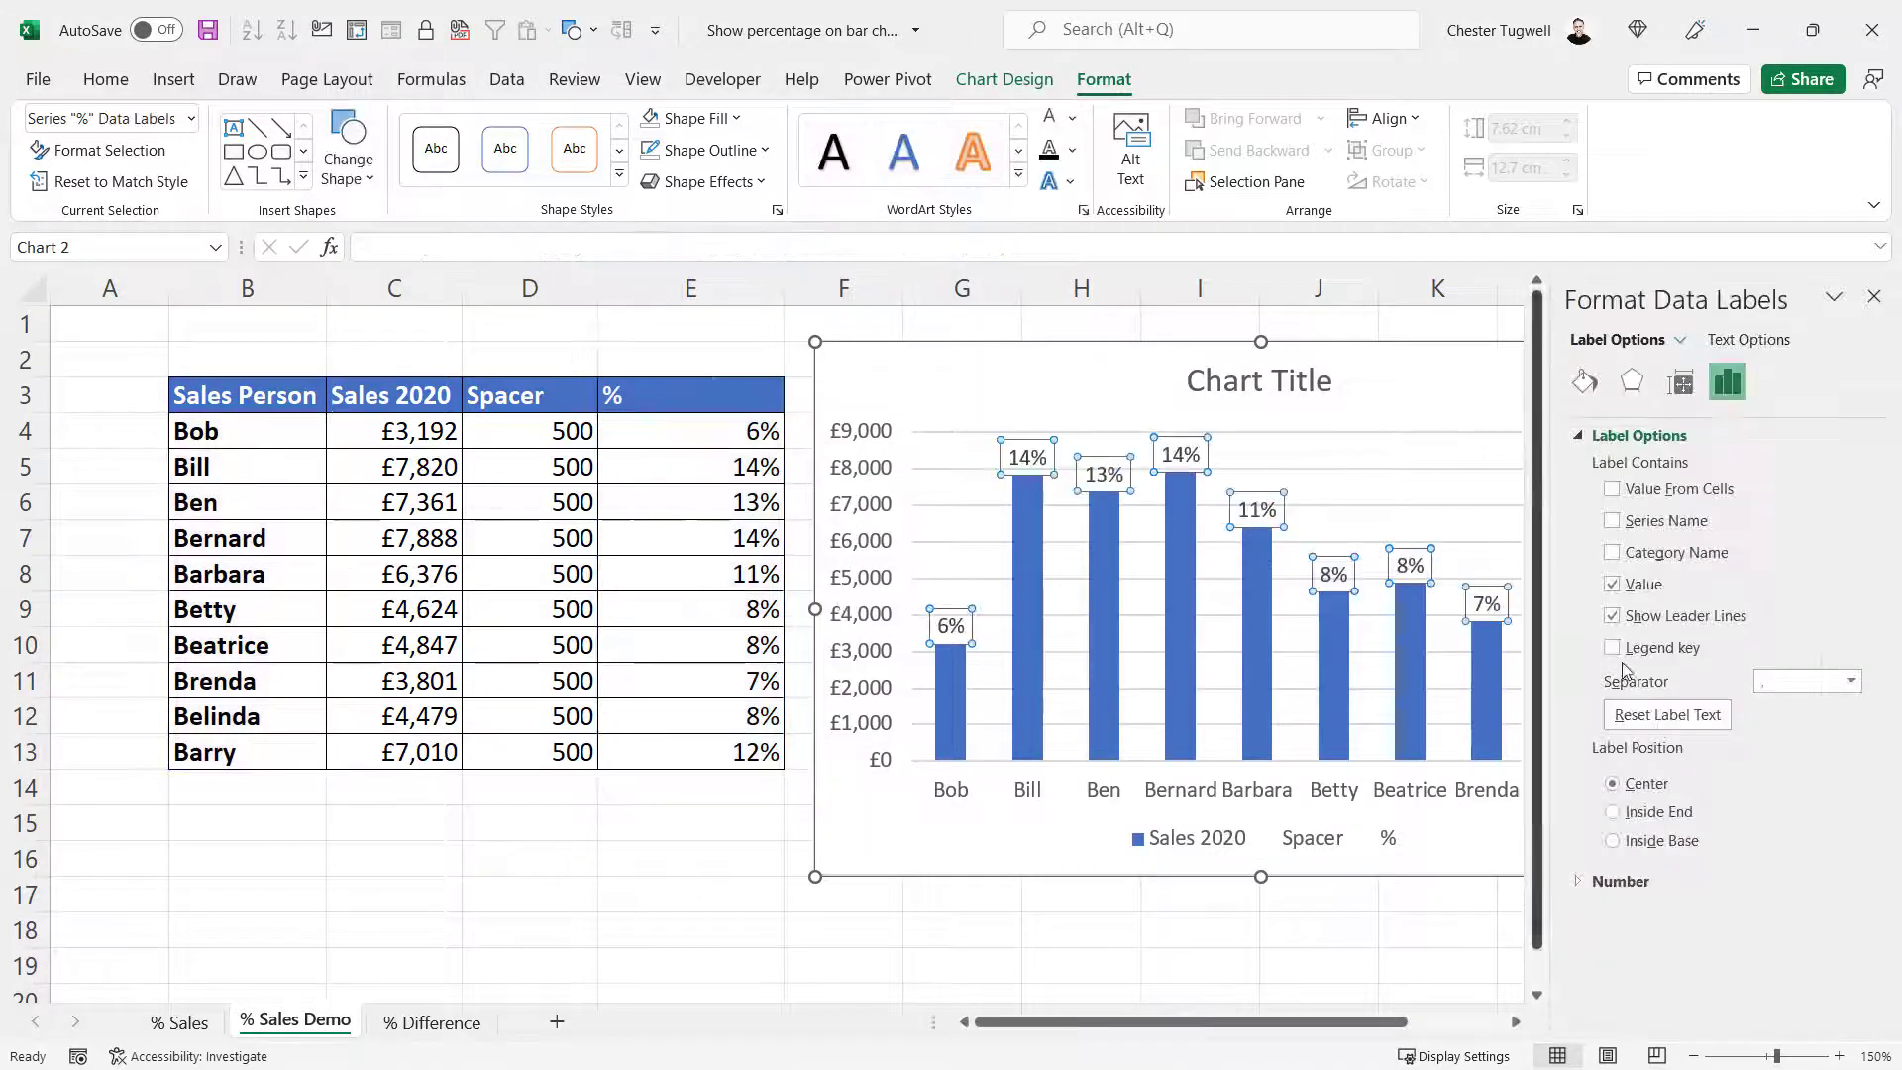
# Set the labels to take Value From Cells using the 2020 sales range C4:C13
pyautogui.click(1613, 491)
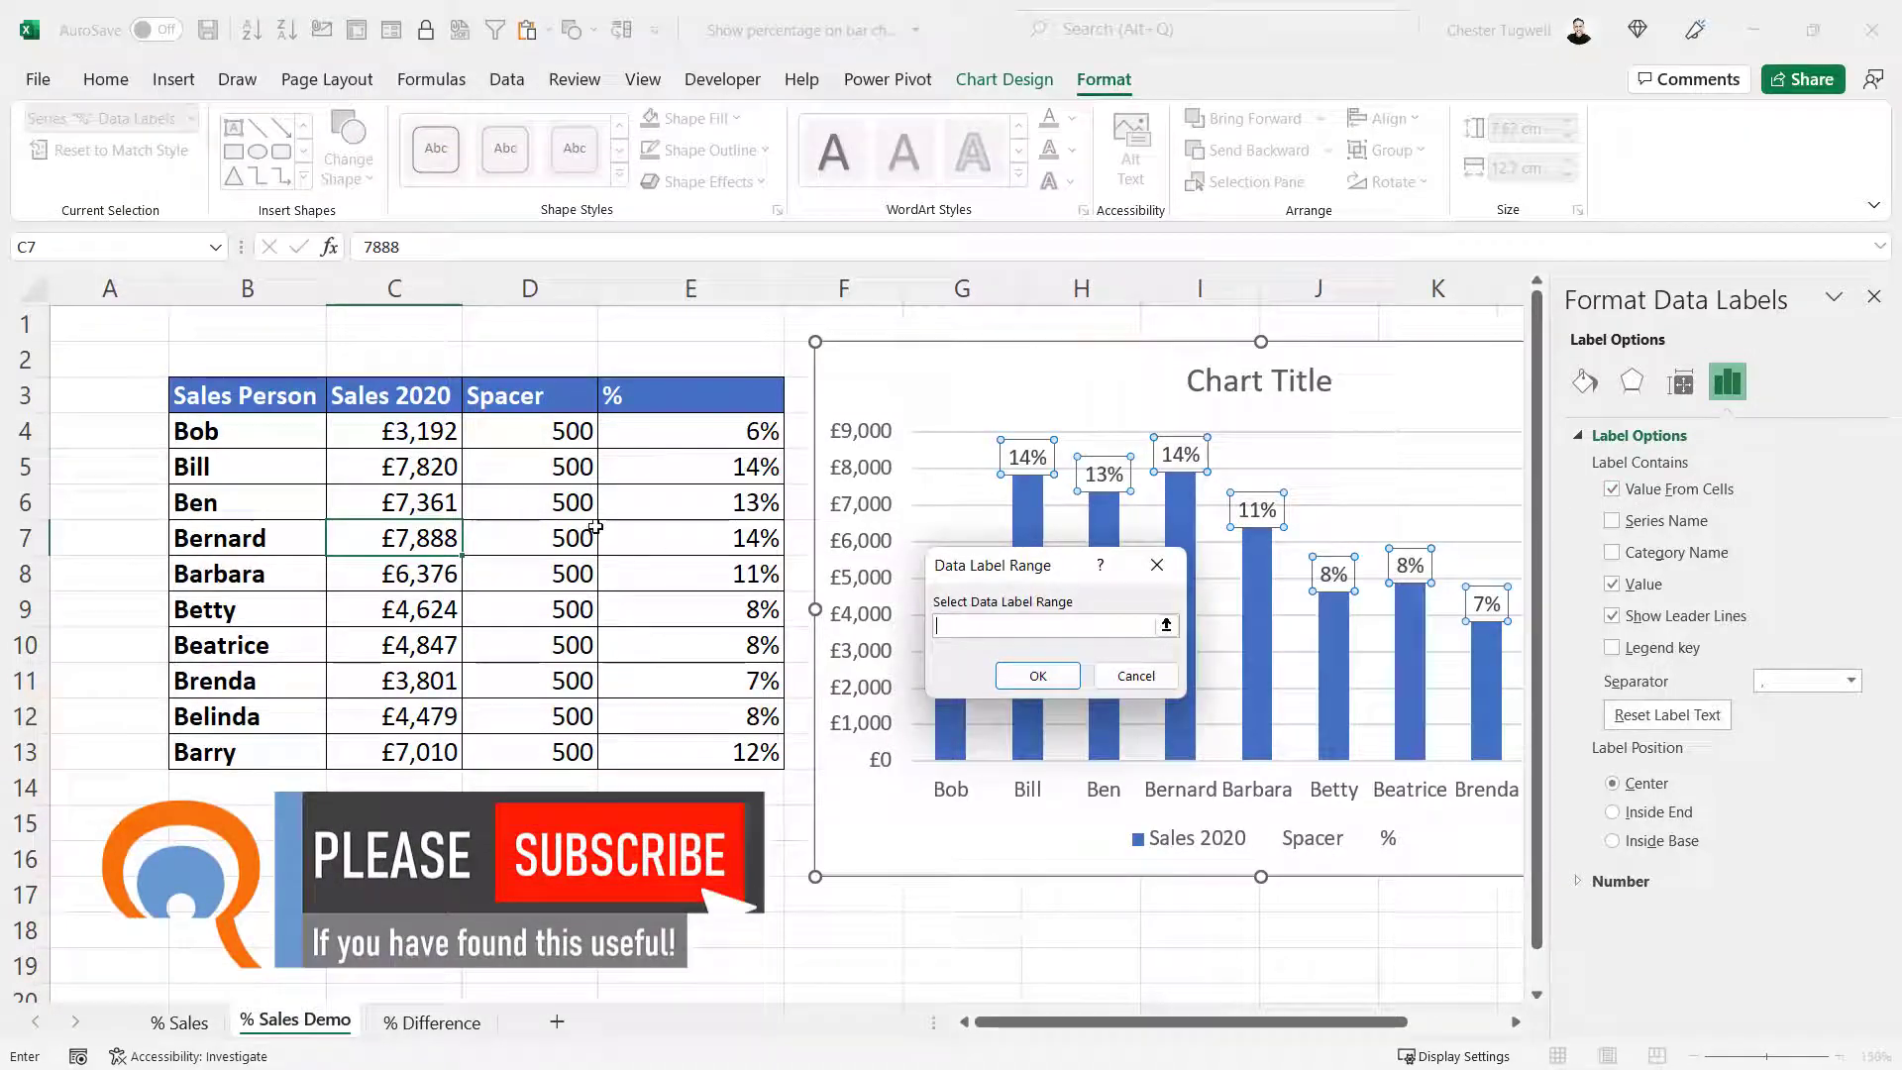
pyautogui.moveTo(375, 429); pyautogui.dragTo(379, 752)
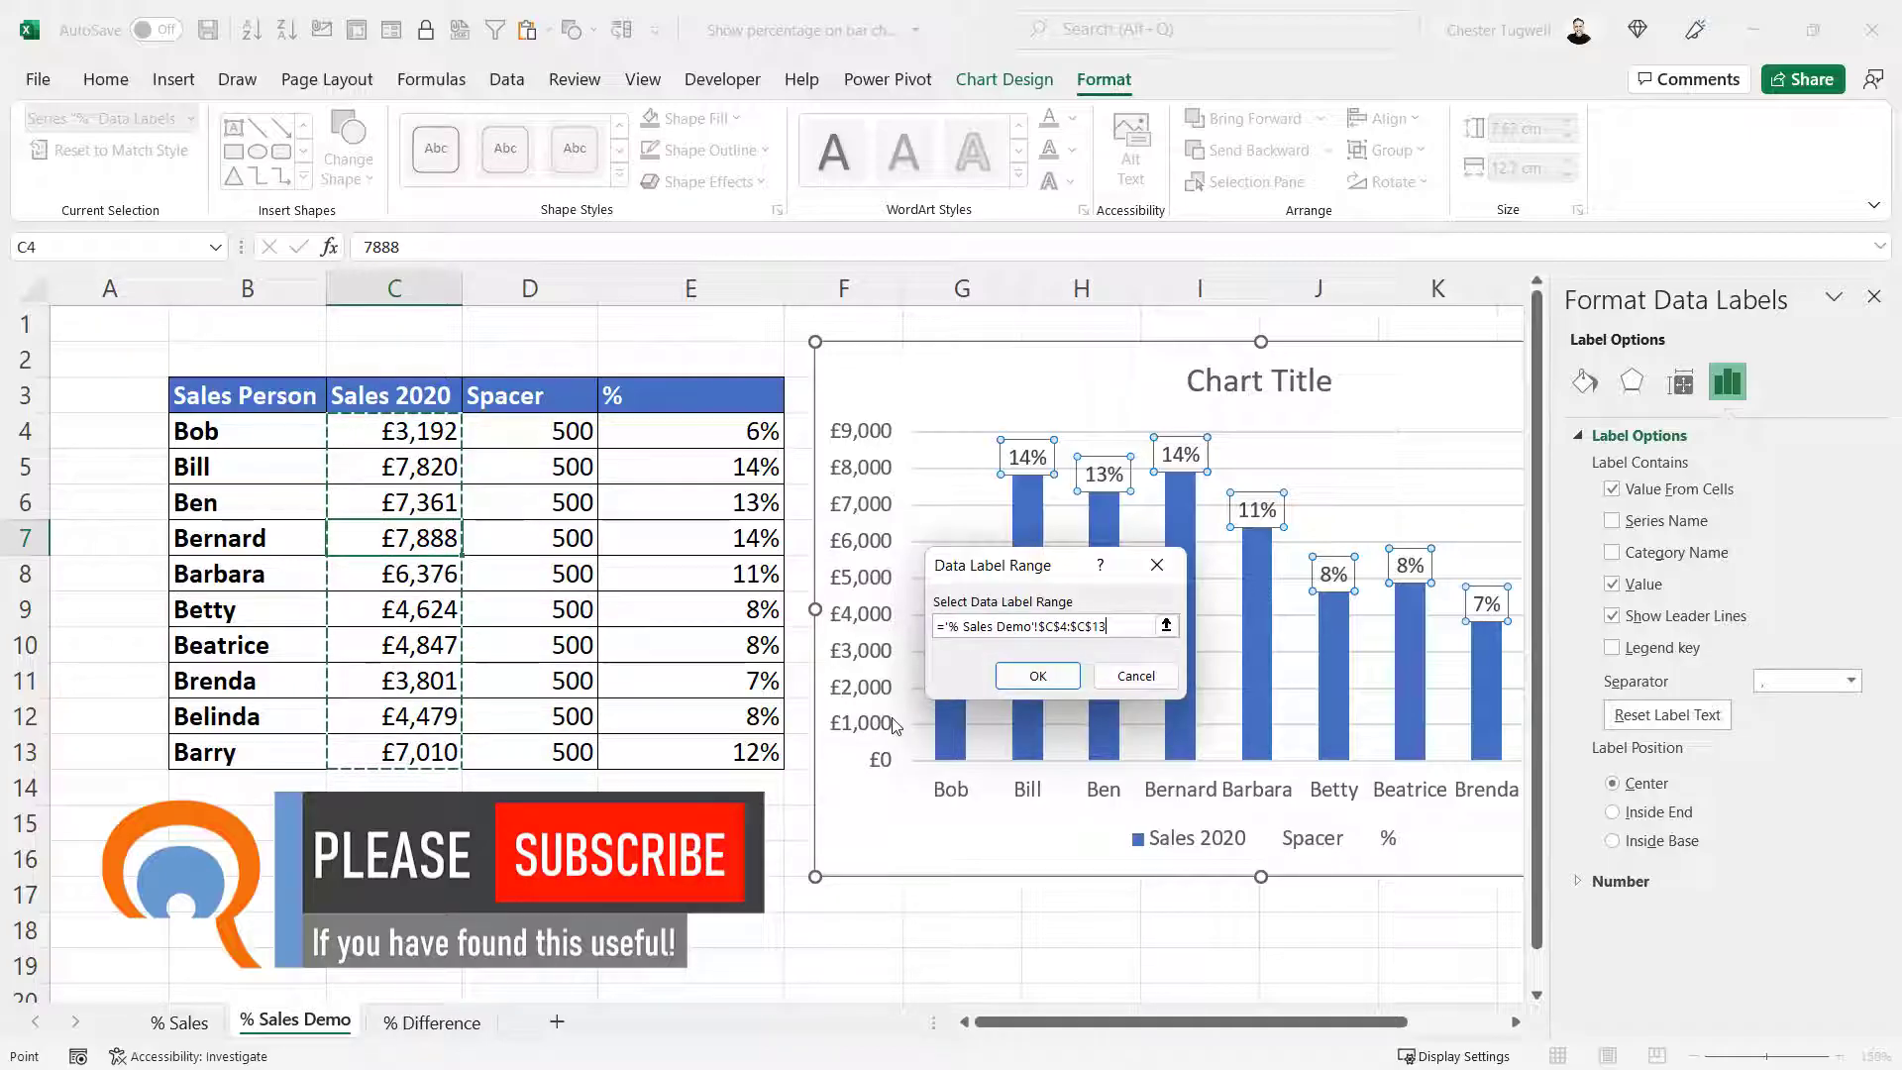
pyautogui.click(1038, 677)
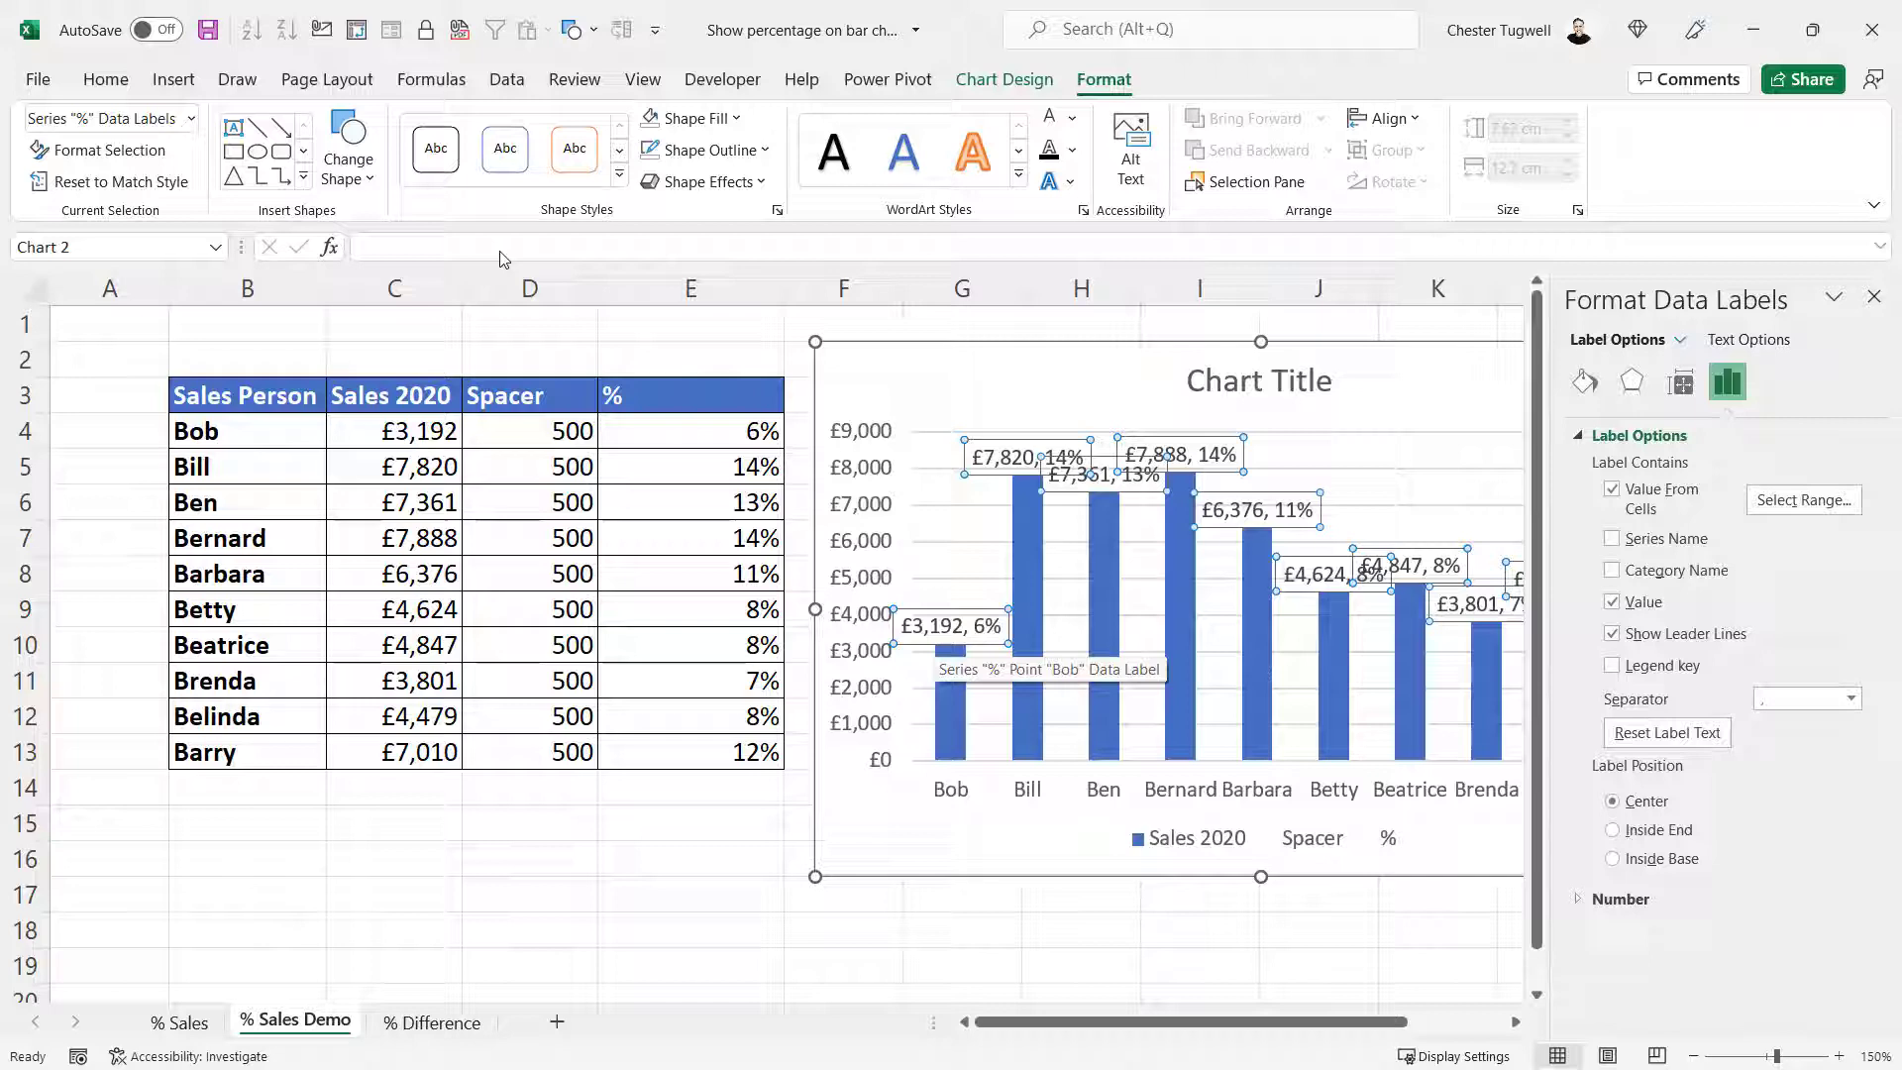
# Decrease the data label font size down to 5
pyautogui.click(107, 83)
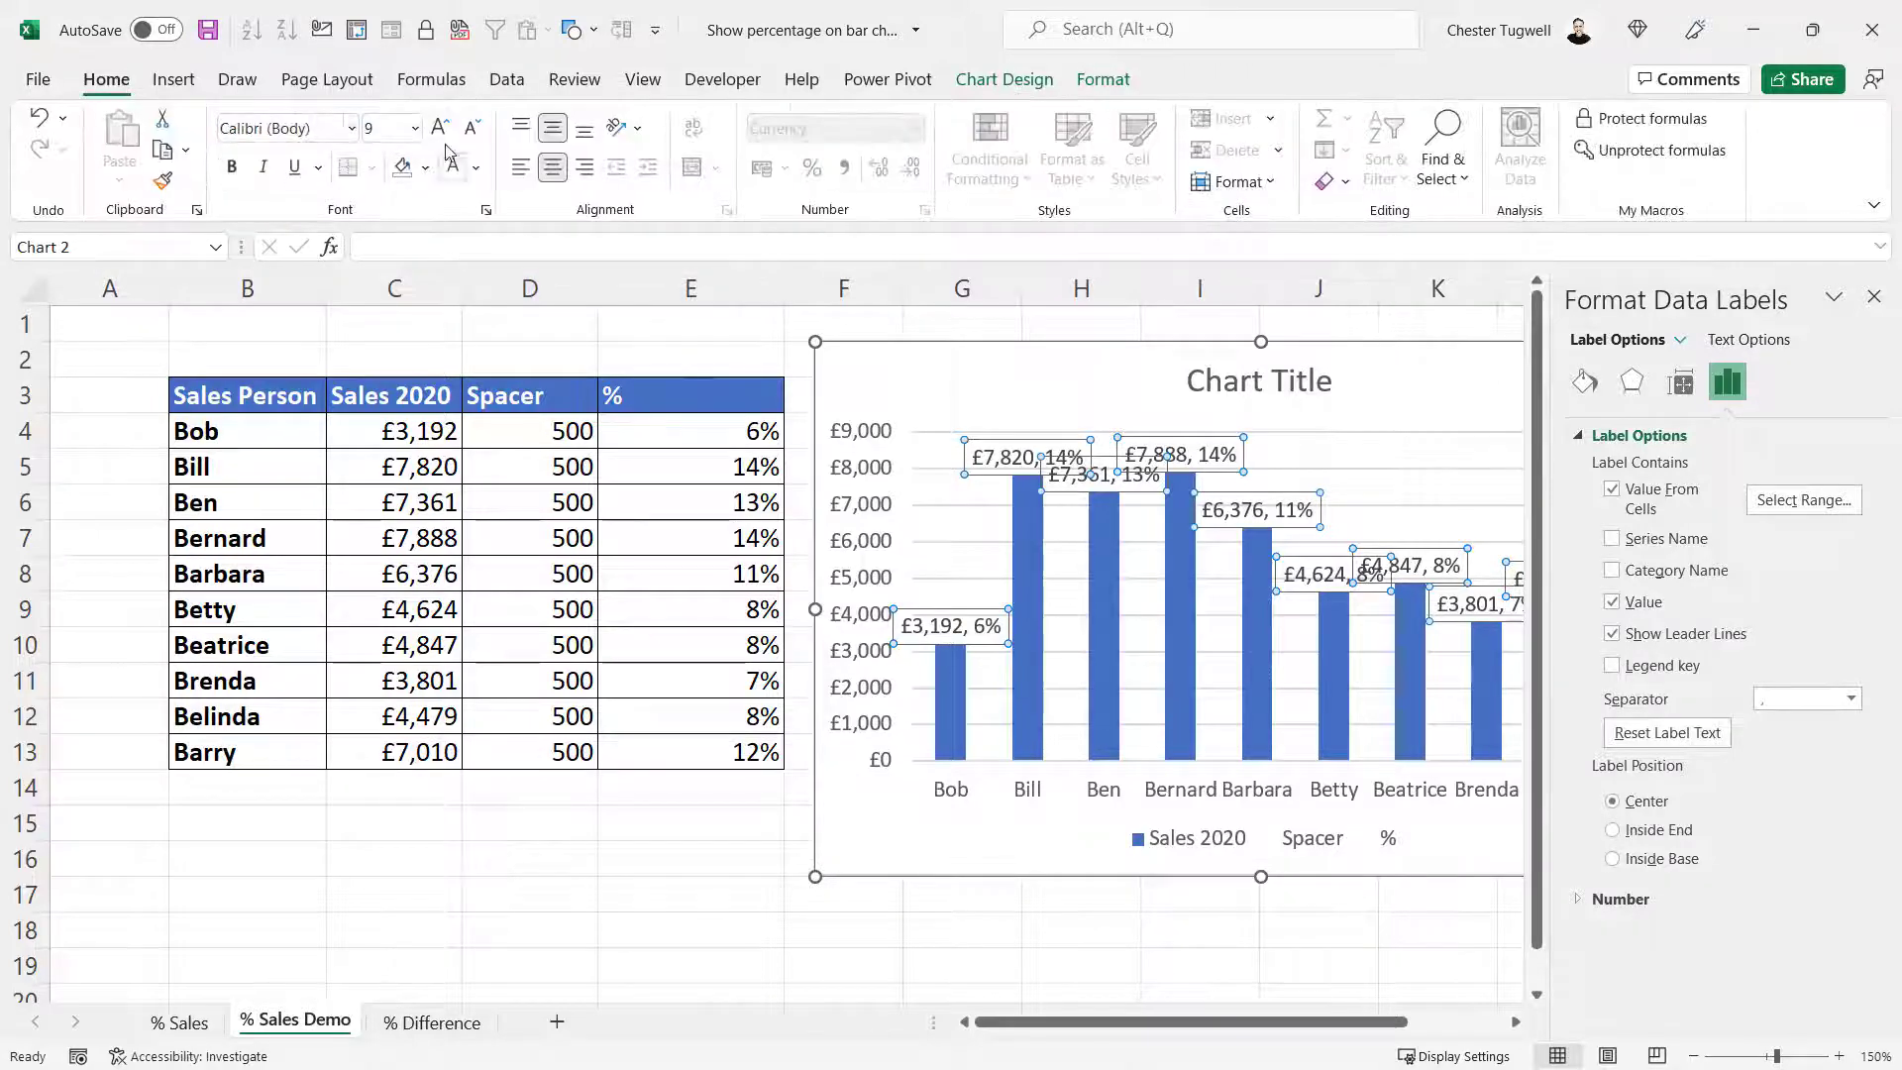
pyautogui.click(471, 129)
pyautogui.click(471, 133)
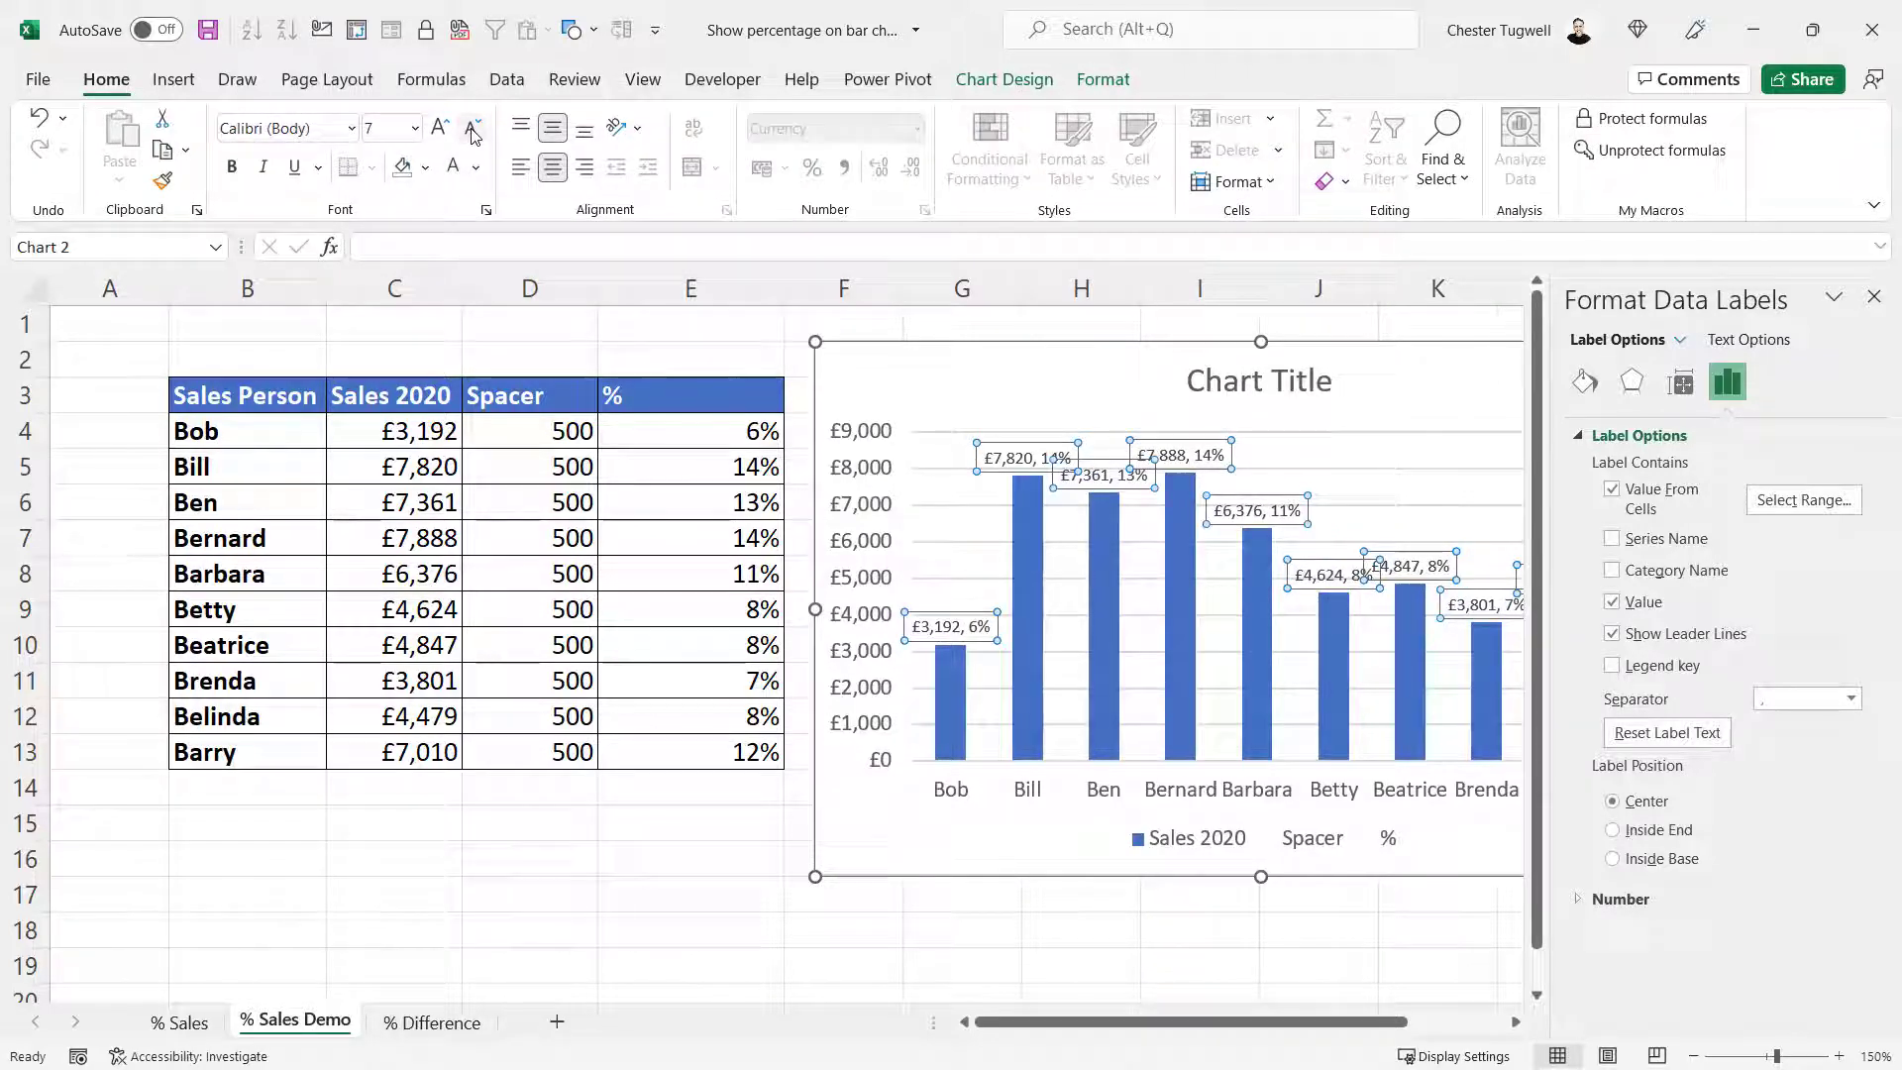
pyautogui.click(471, 132)
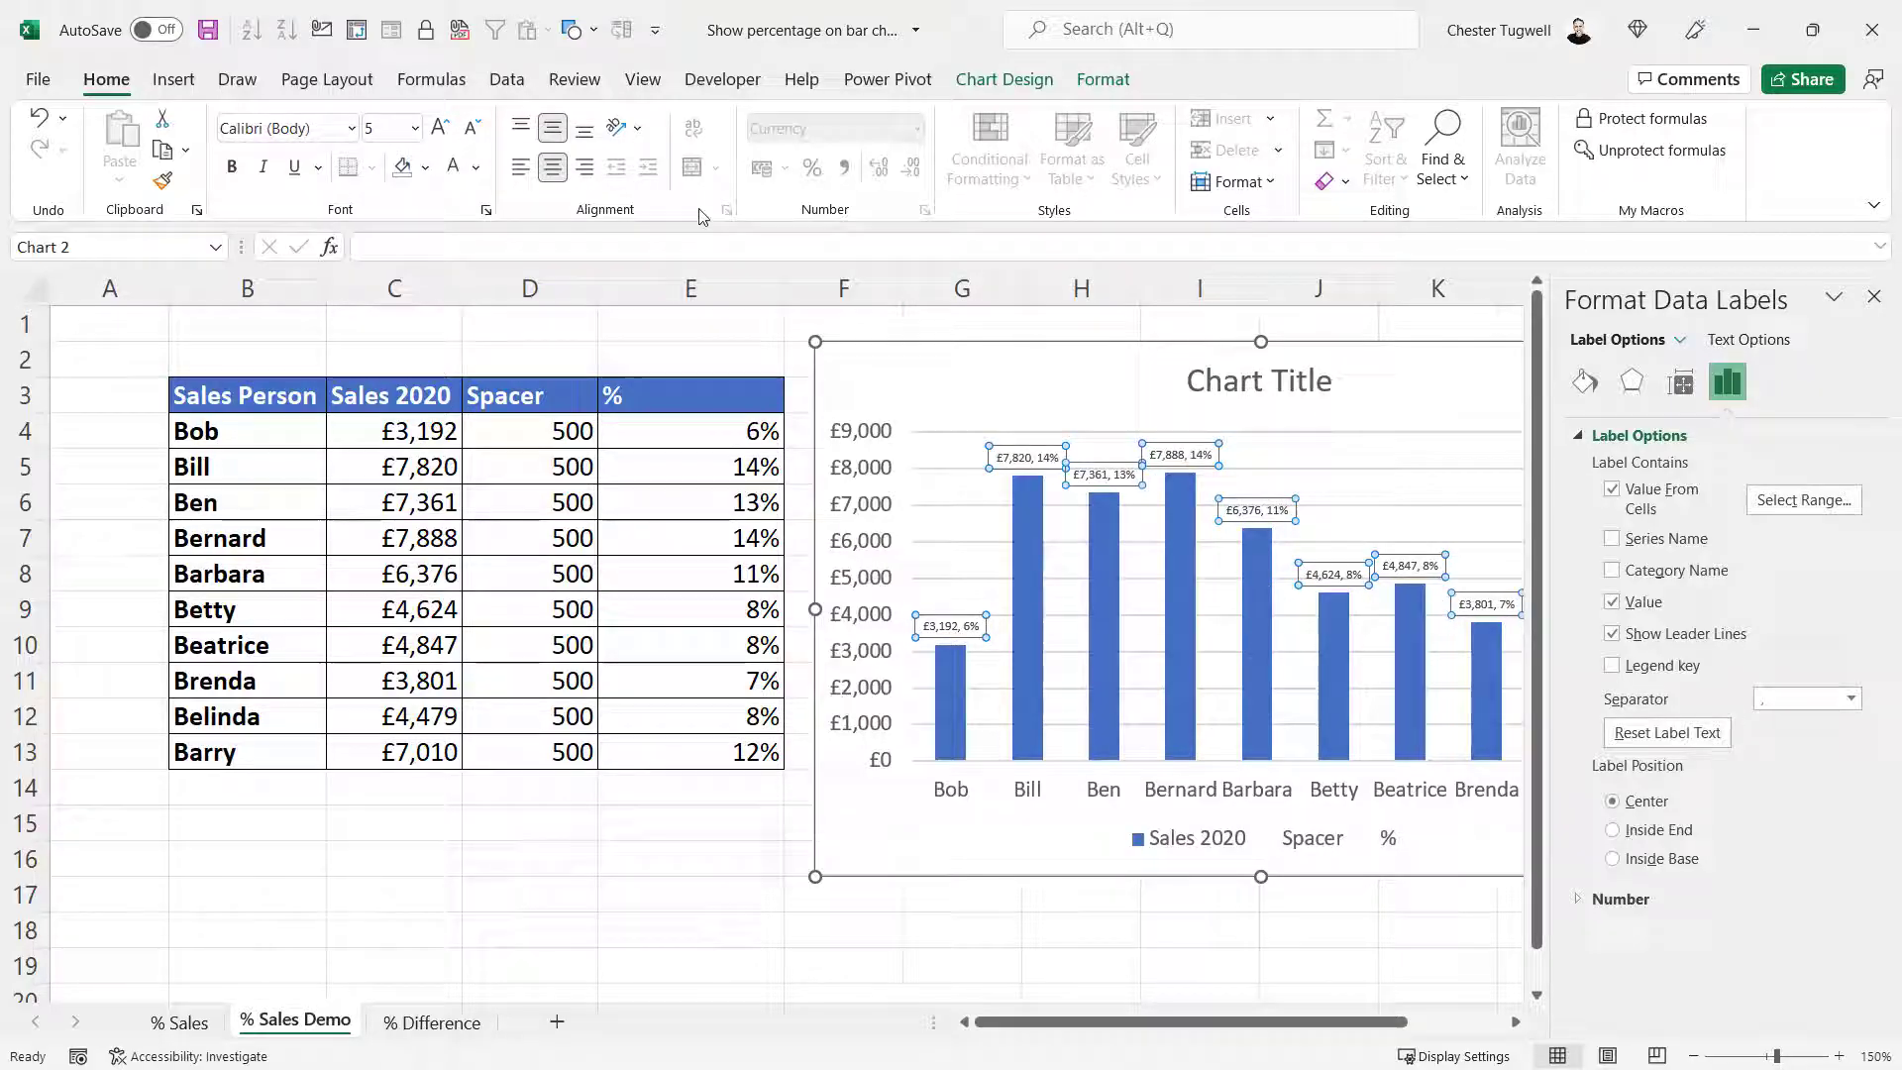
# Give the data labels a grey fill with white text
pyautogui.click(1102, 79)
pyautogui.click(692, 117)
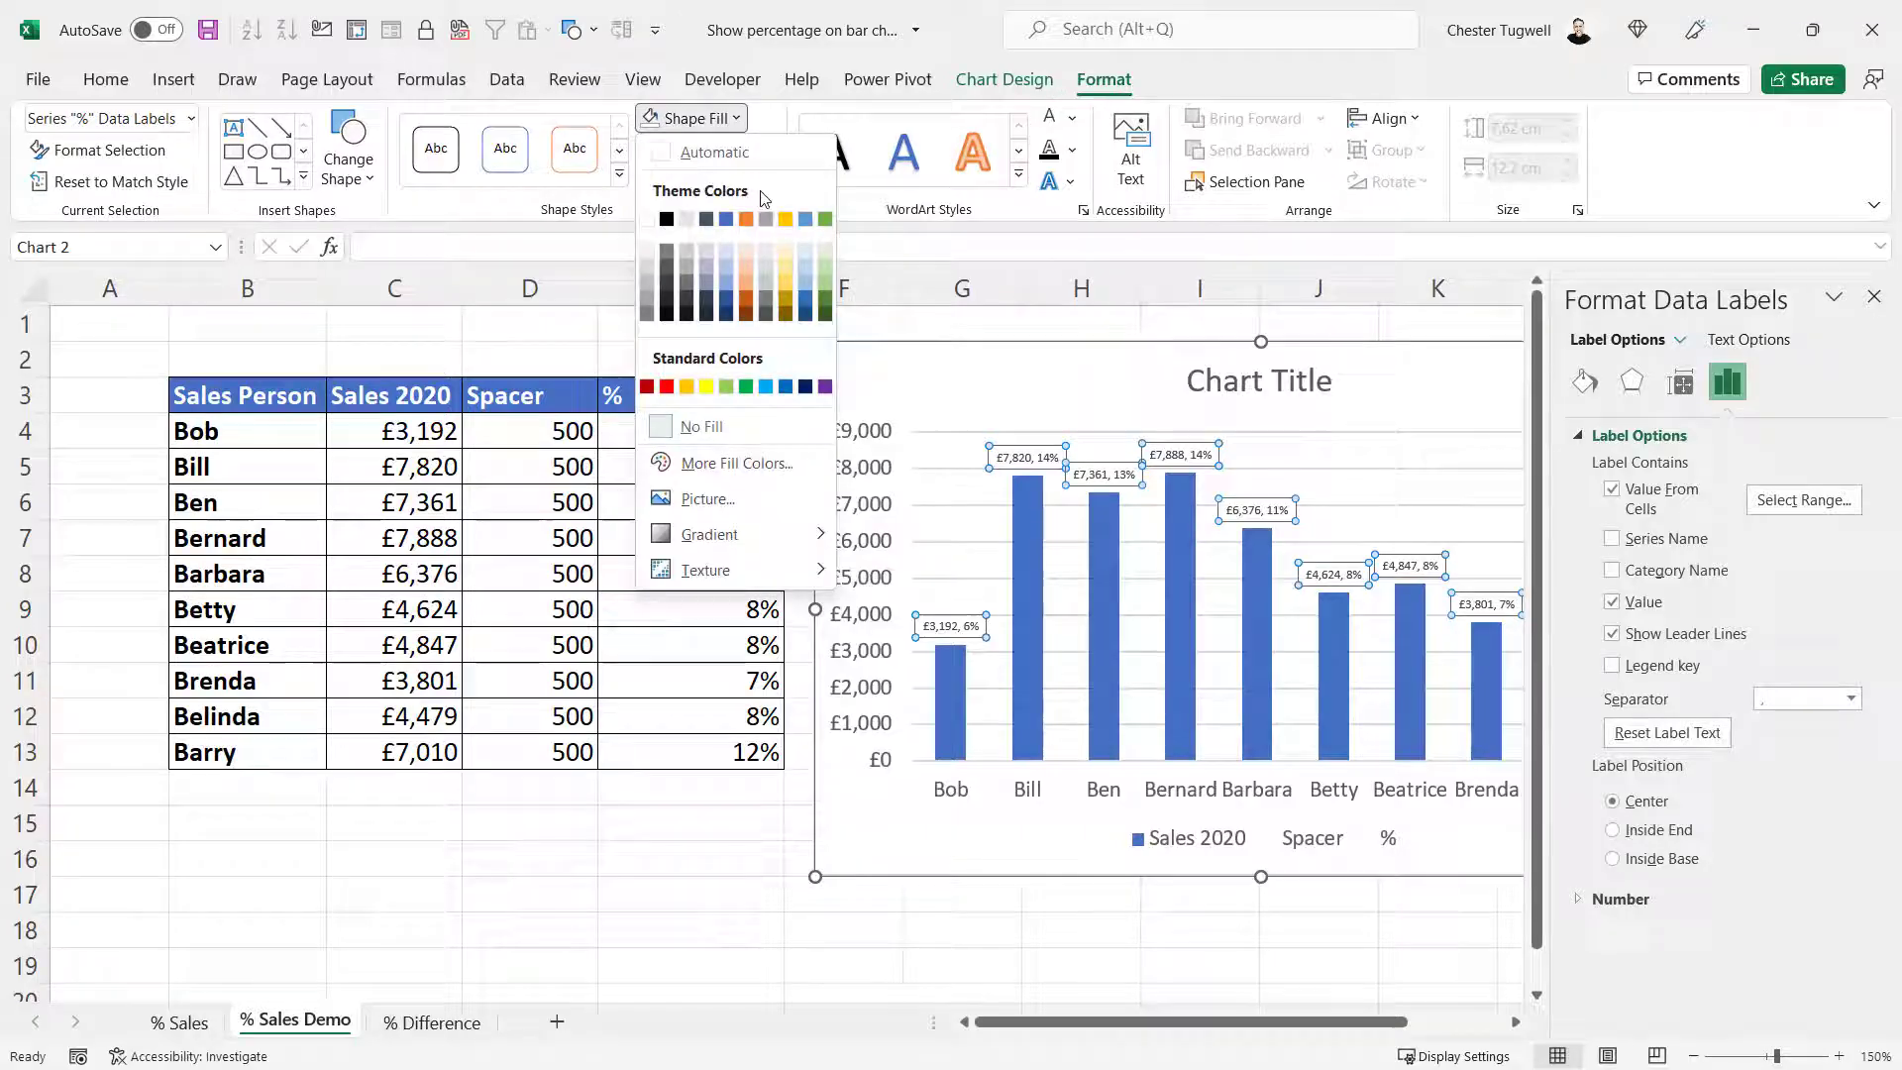
pyautogui.click(766, 219)
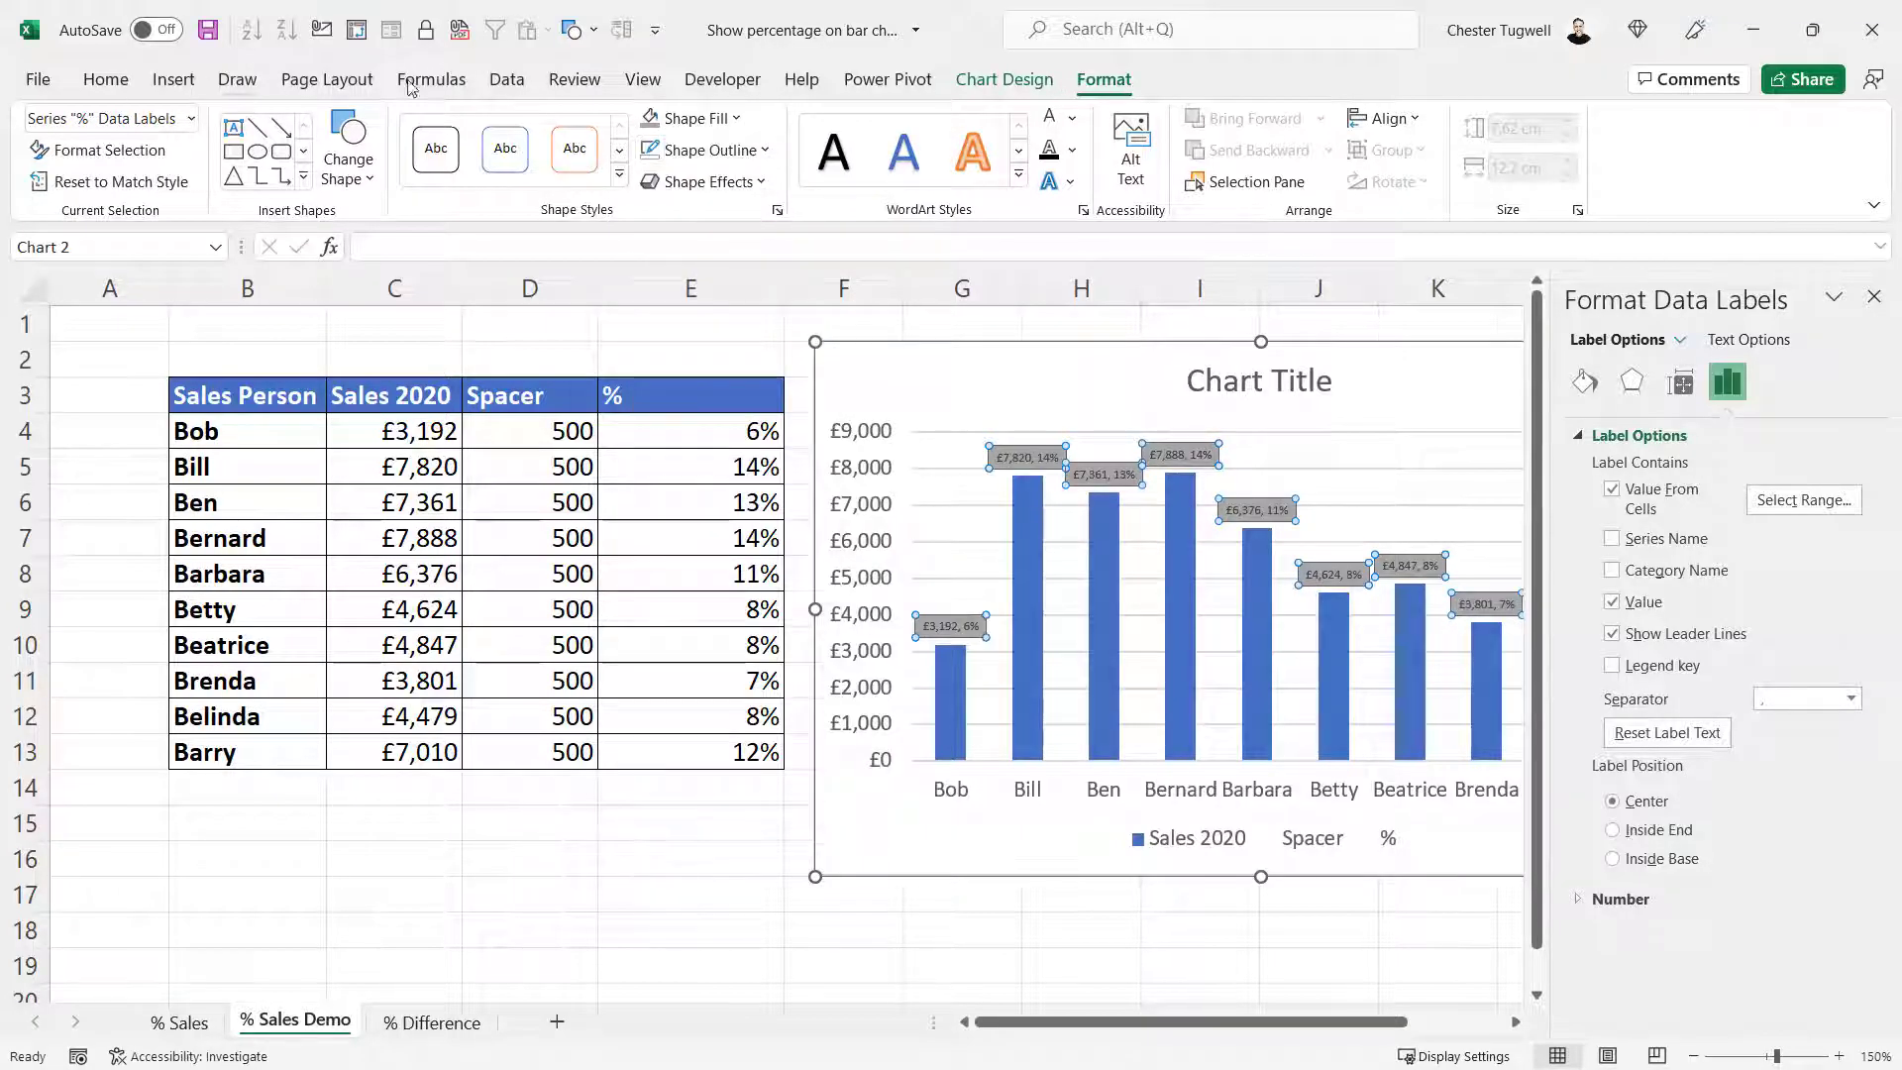
pyautogui.click(1070, 150)
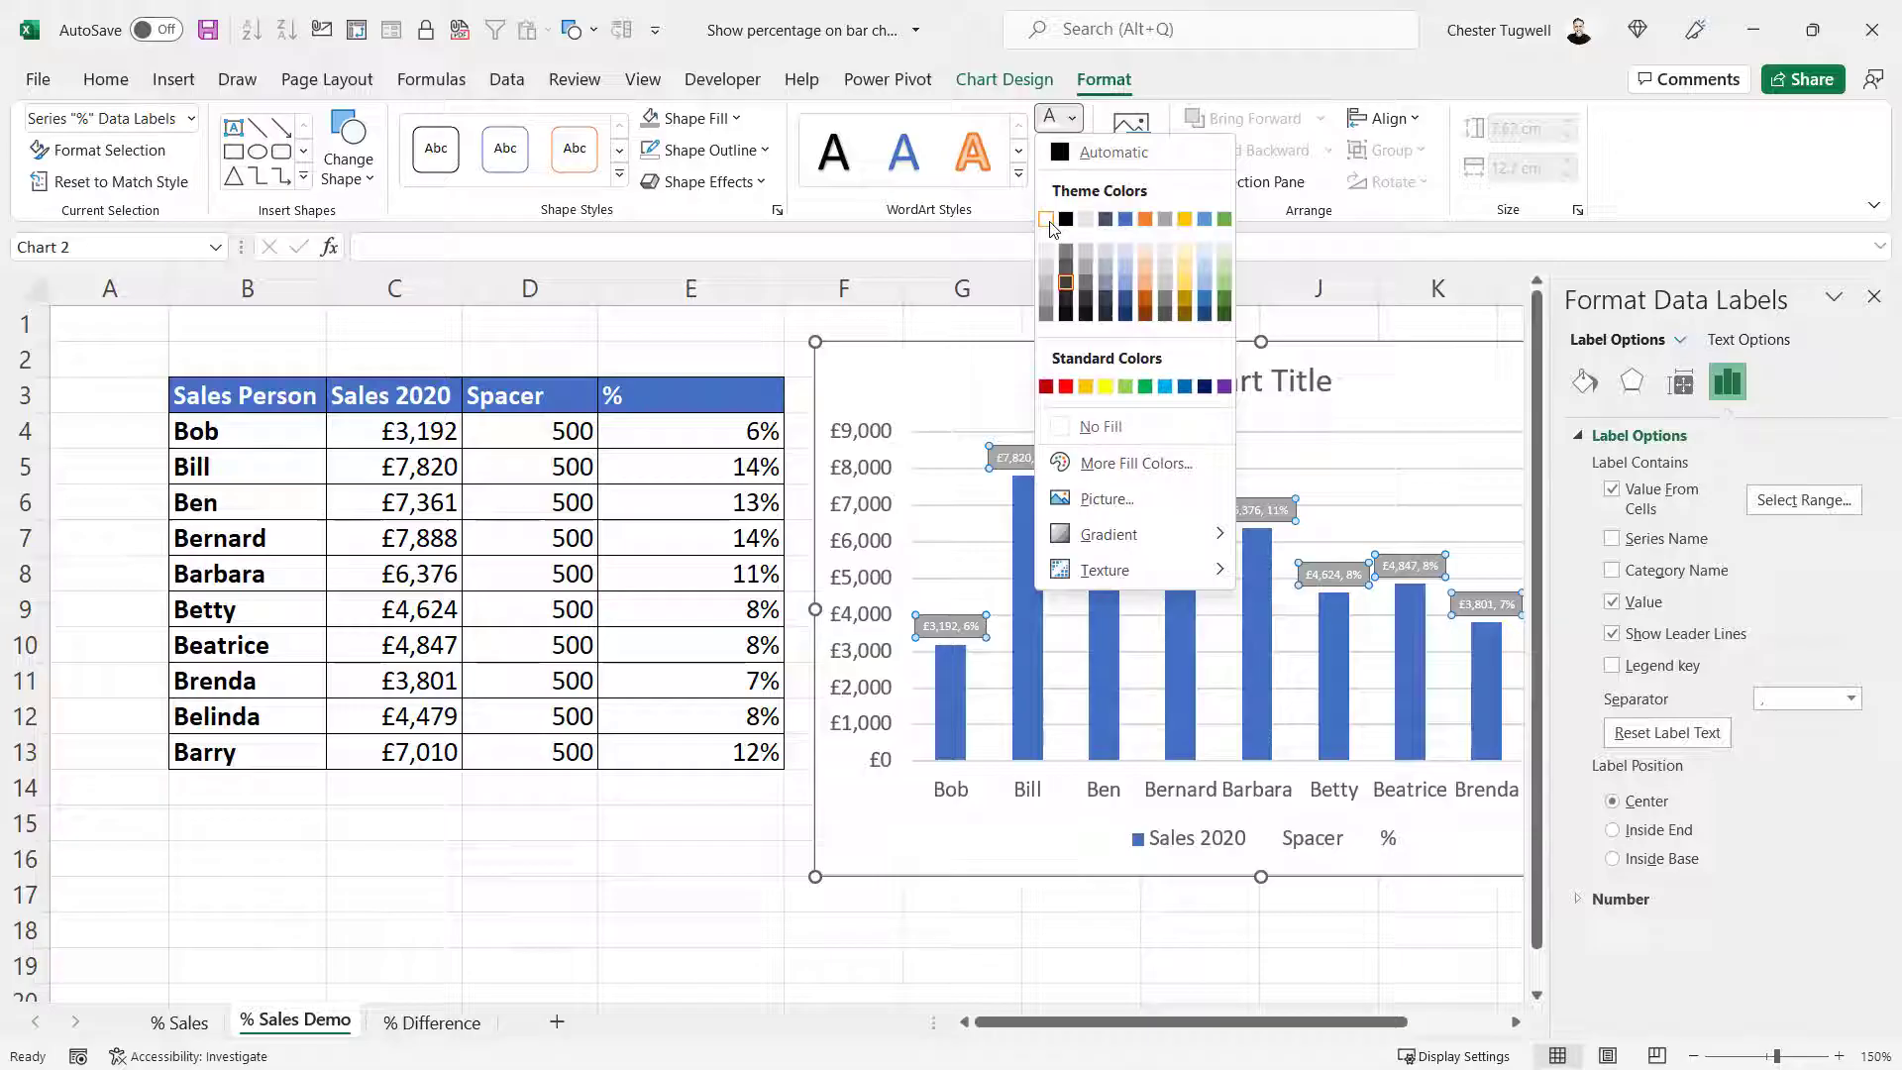
pyautogui.click(1050, 220)
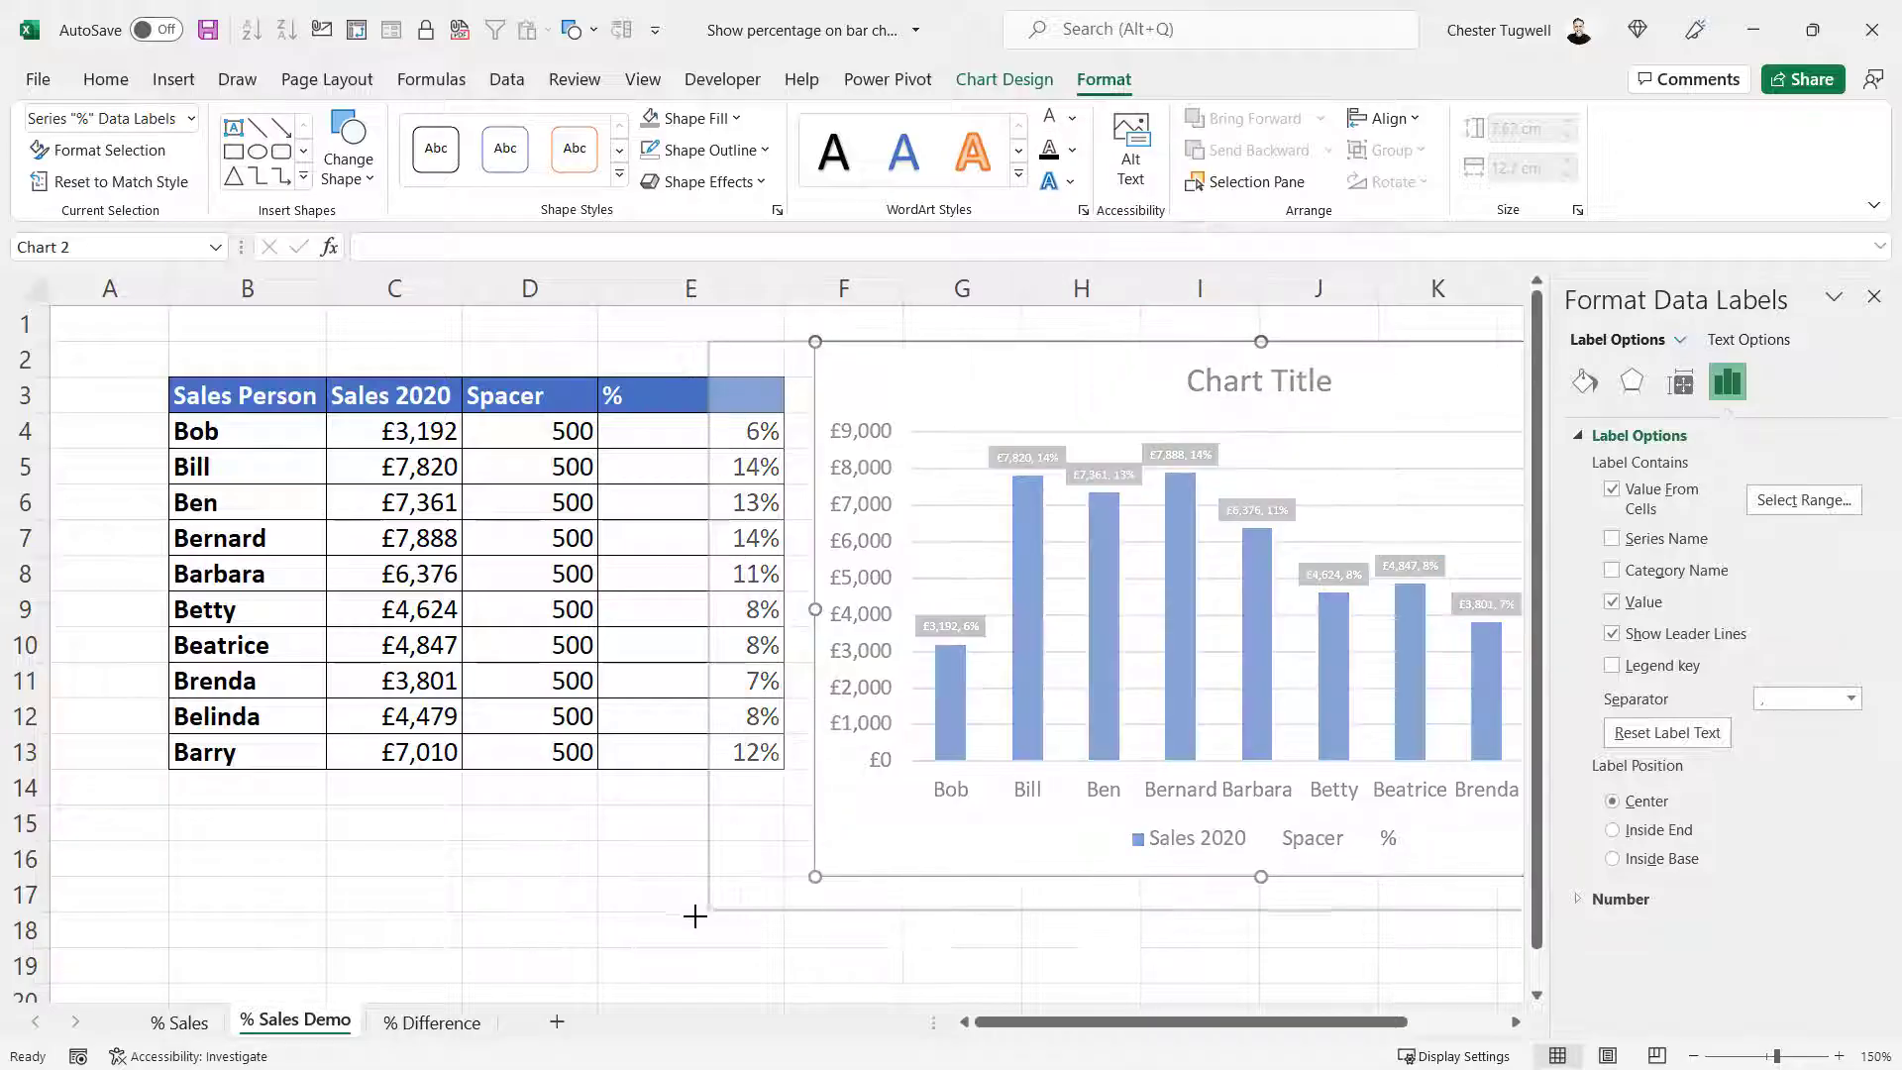
# Enlarge the chart and move it left so all ten salespeople's columns show
pyautogui.moveTo(814, 877); pyautogui.dragTo(693, 919)
pyautogui.moveTo(1345, 368); pyautogui.dragTo(1140, 374)
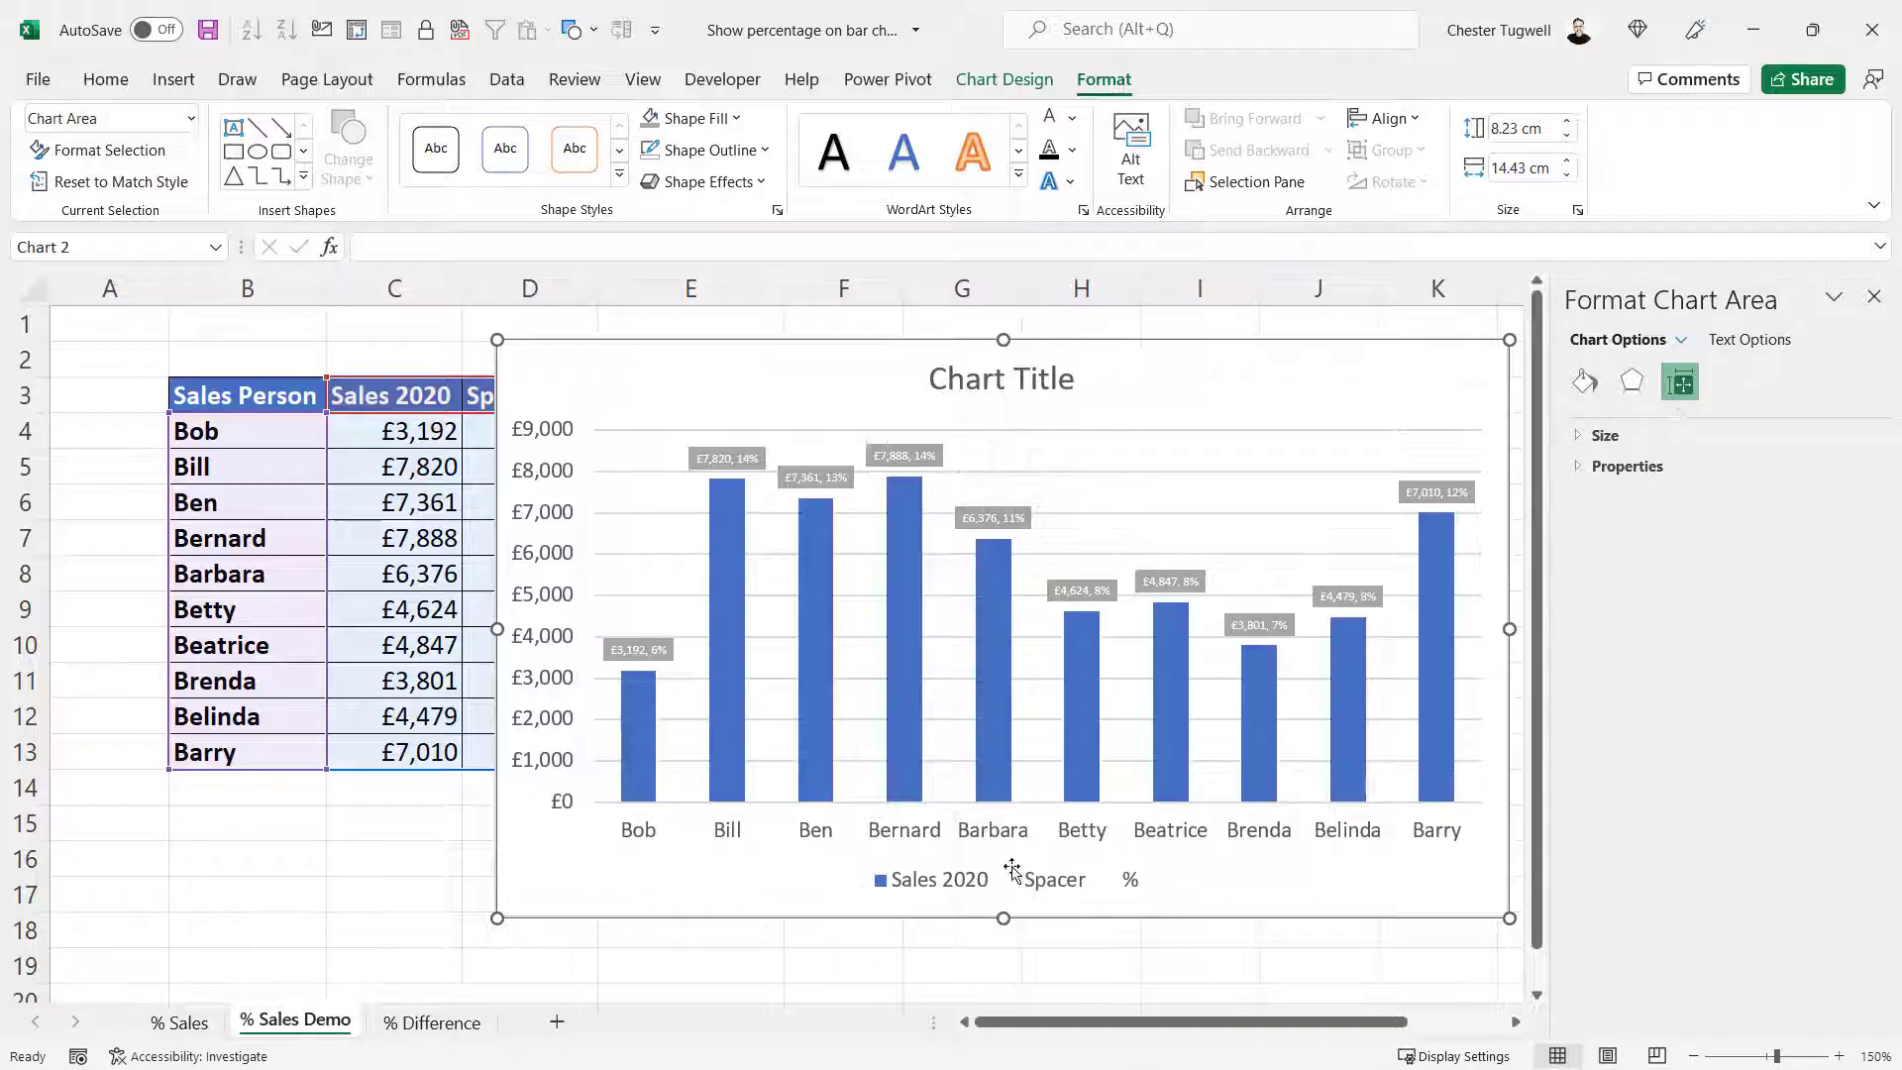
# Delete the Spacer and % entries from the legend, leaving only Sales 2020
pyautogui.click(1072, 890)
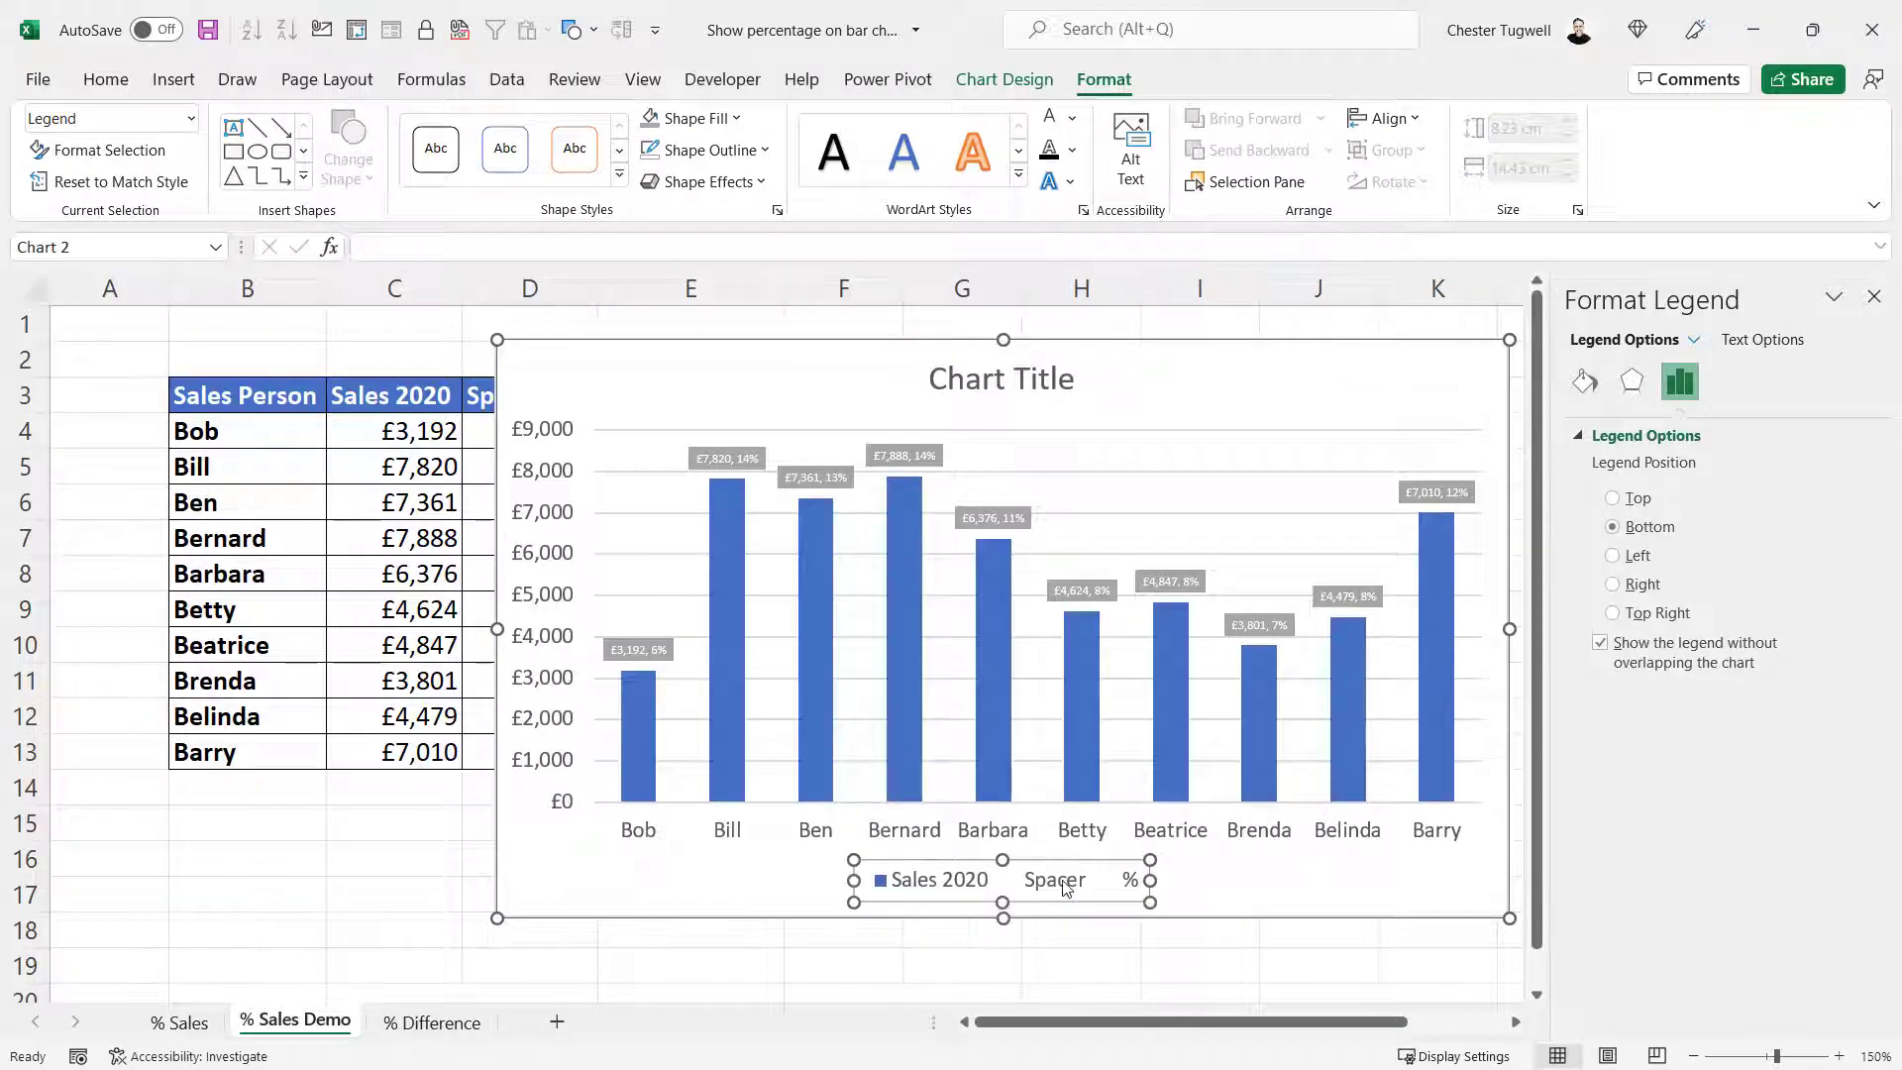
pyautogui.click(1062, 887)
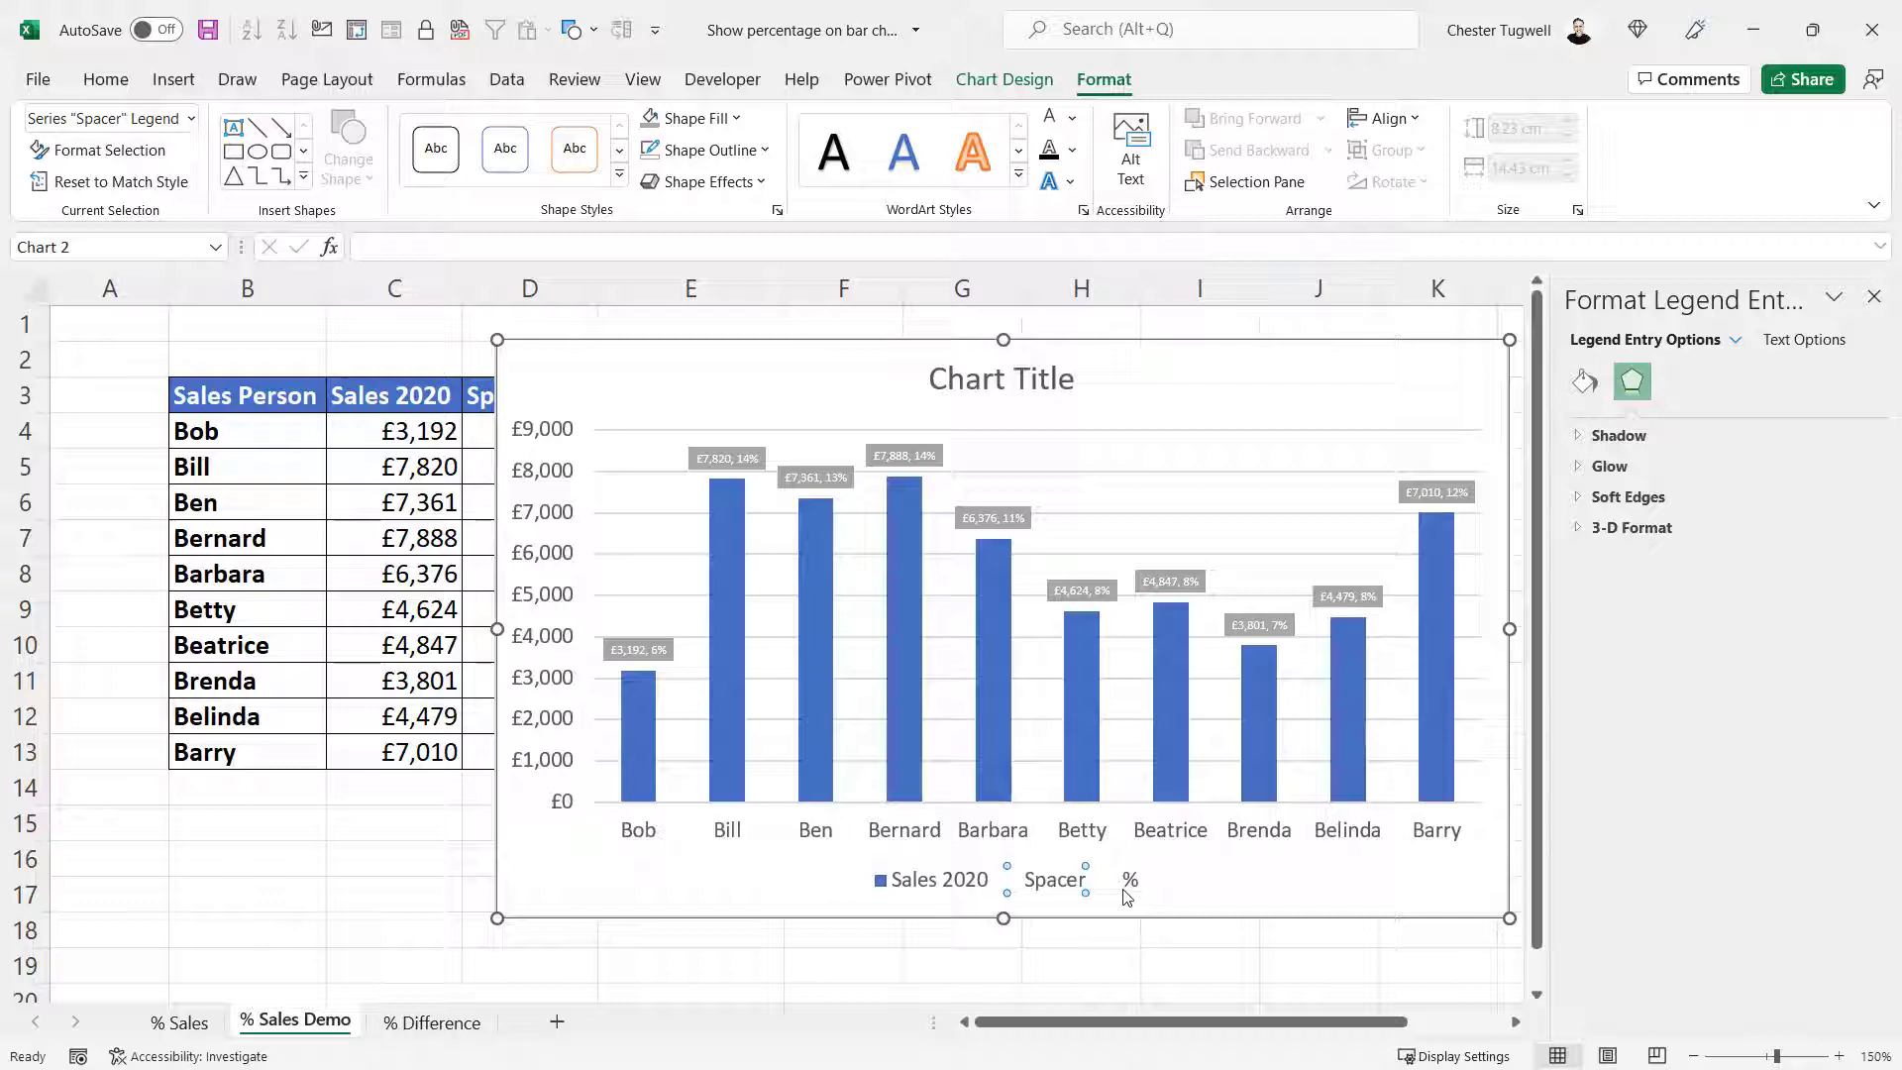
pyautogui.press('Delete')
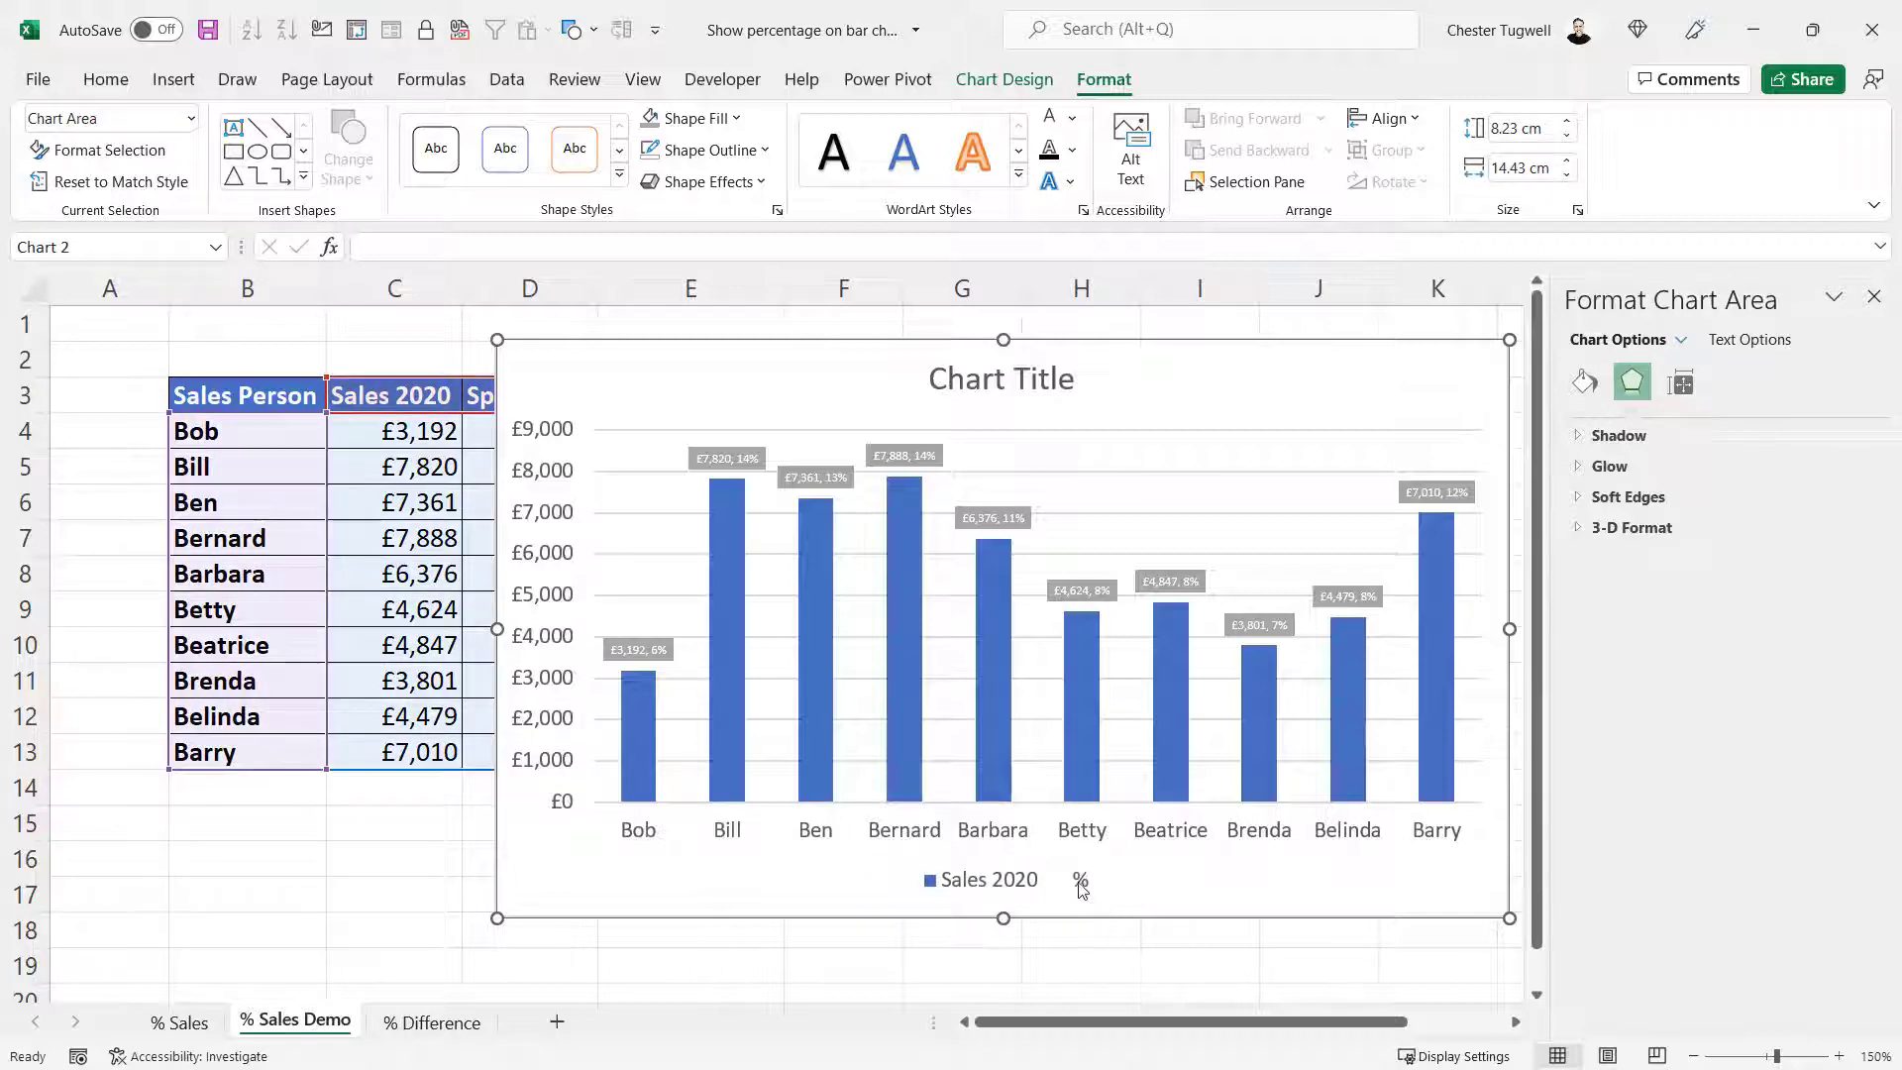
pyautogui.click(1081, 885)
pyautogui.click(1080, 886)
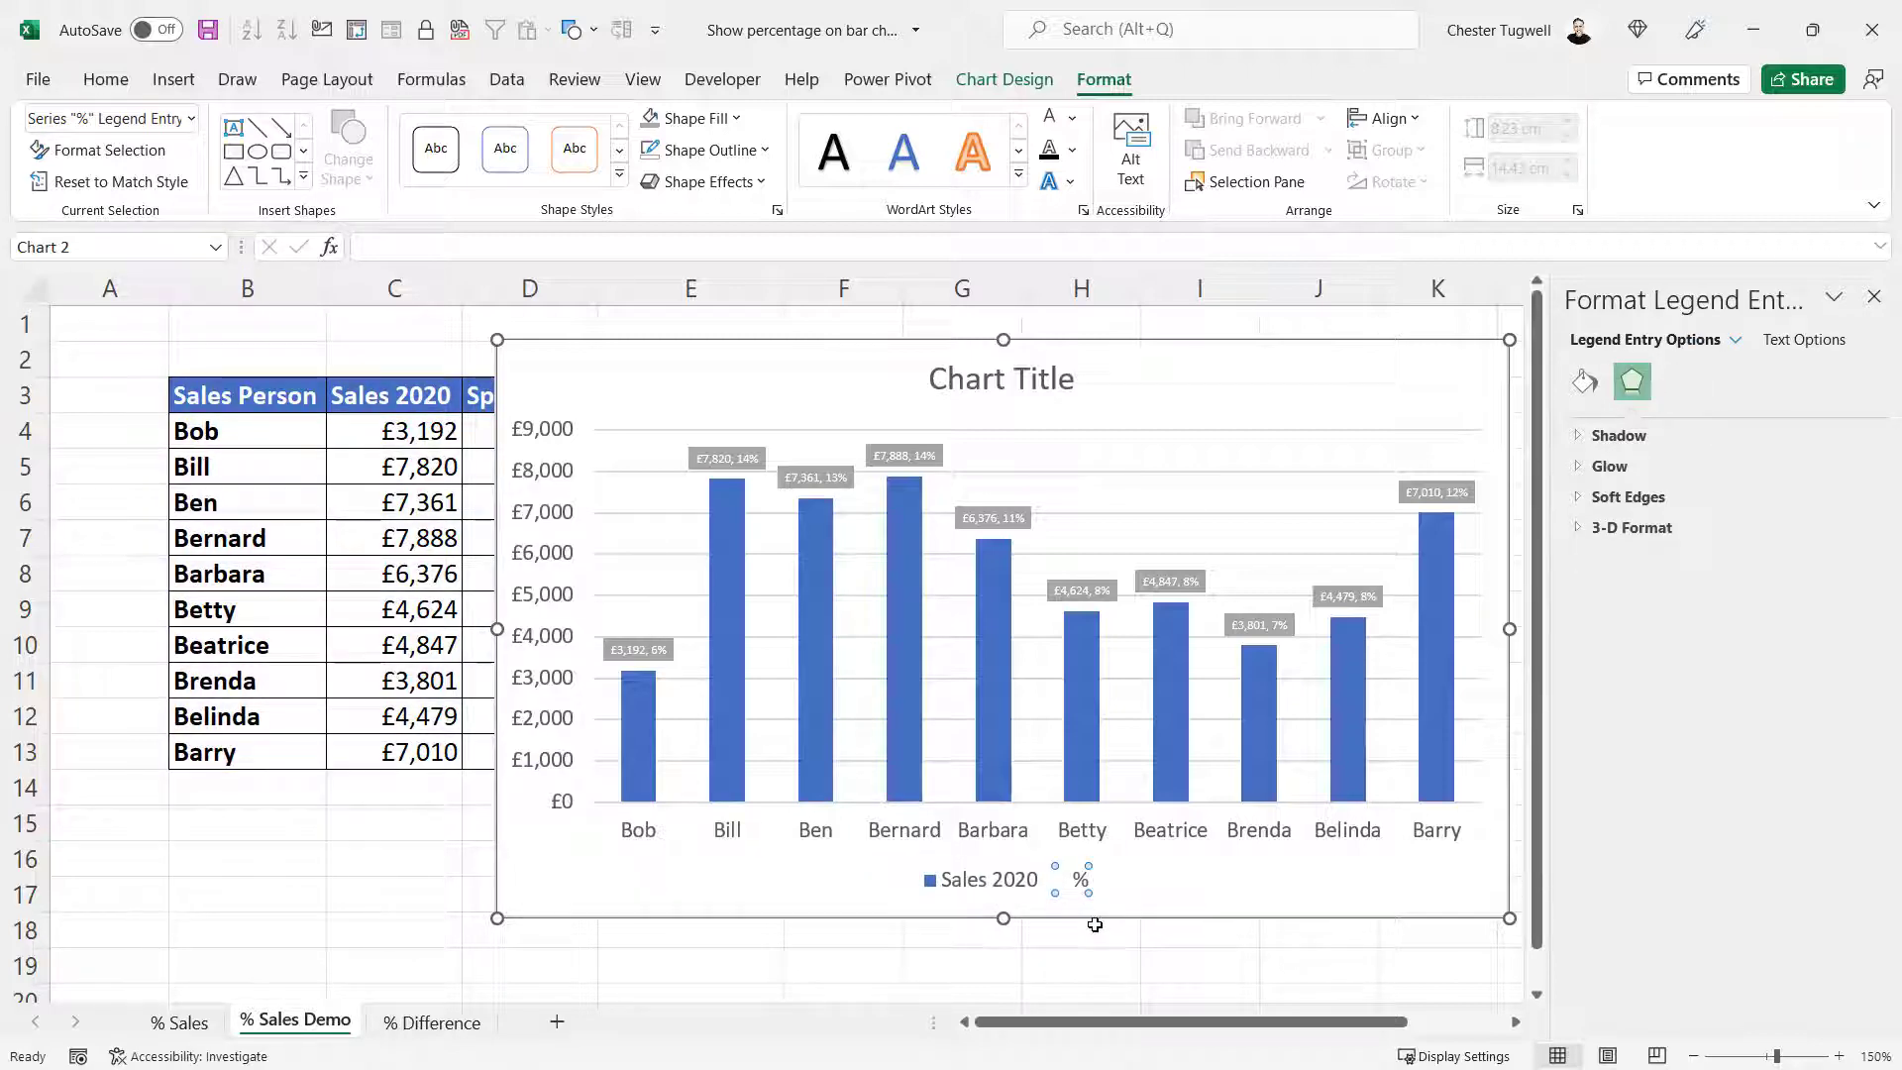
pyautogui.press('Delete')
pyautogui.click(1067, 962)
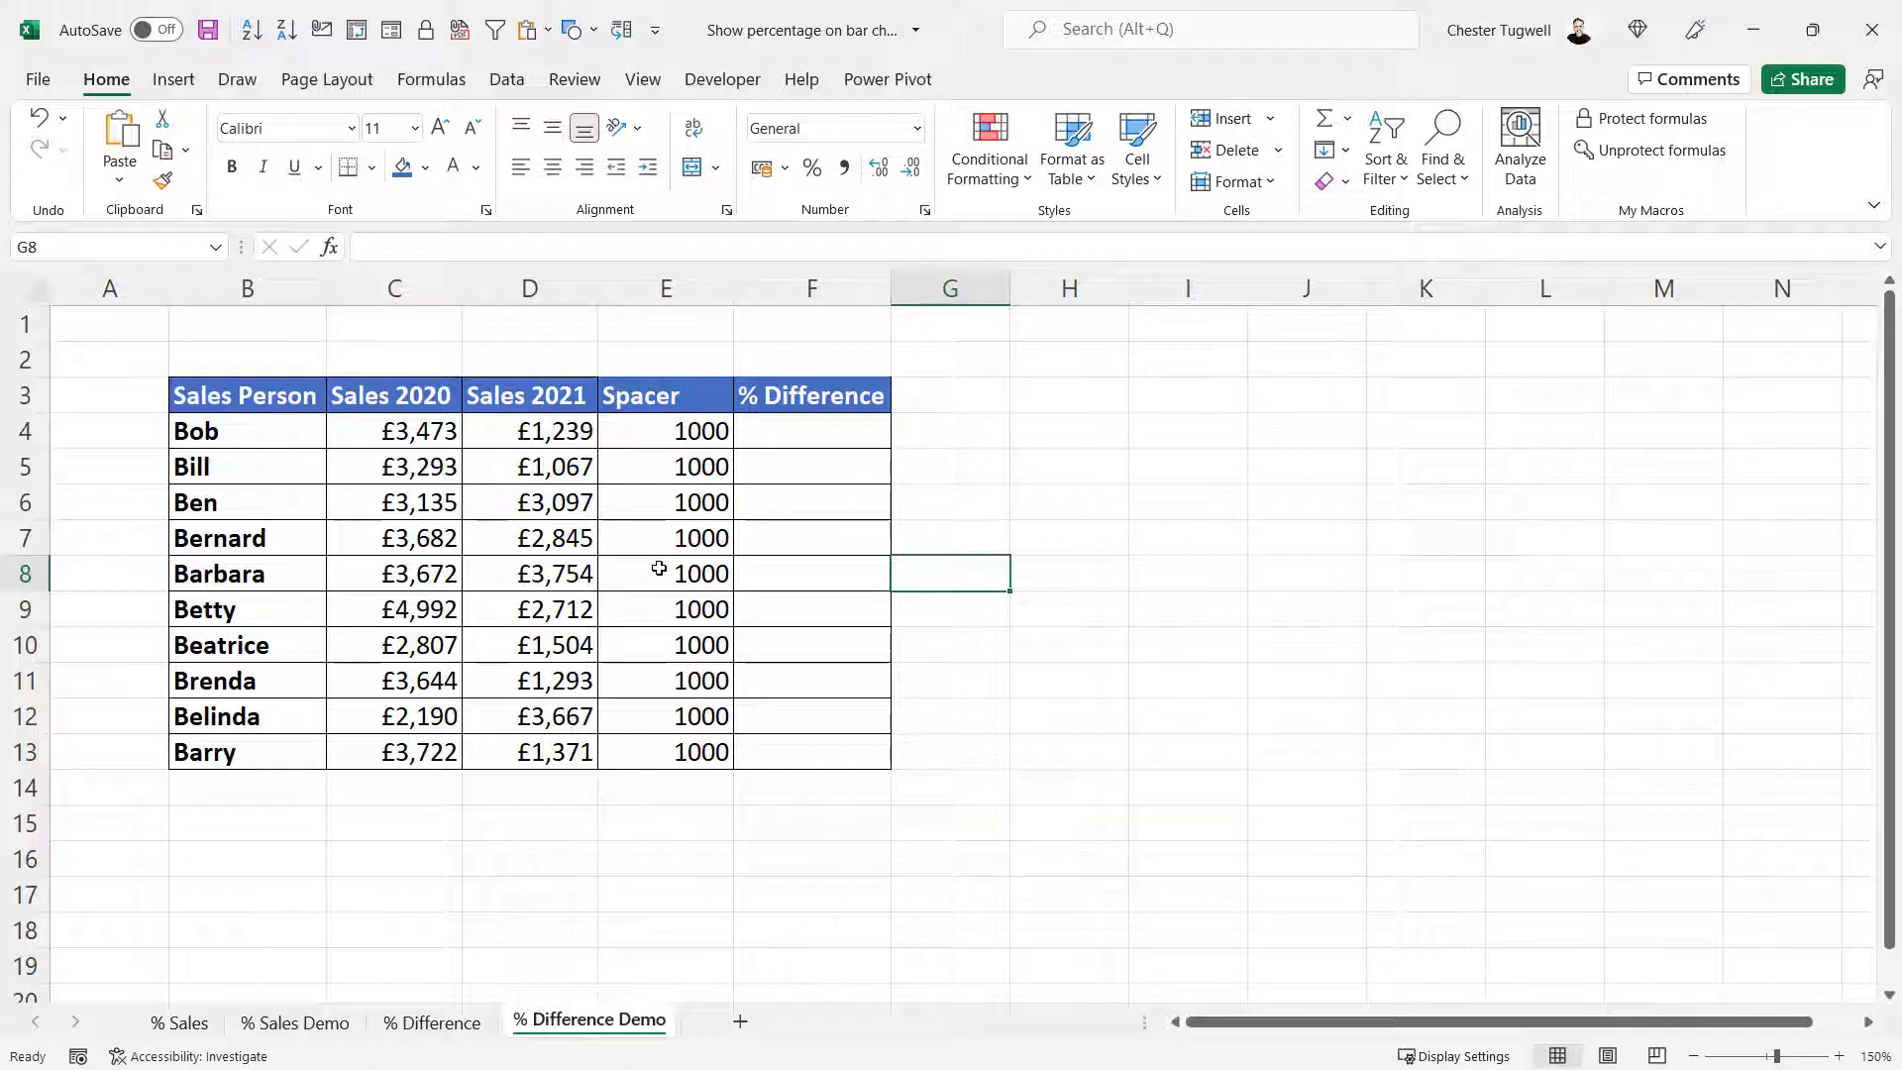
# Enter =(D4-C4)/C4 in F4 and fill it down to F13 for each person's % difference
pyautogui.click(788, 430)
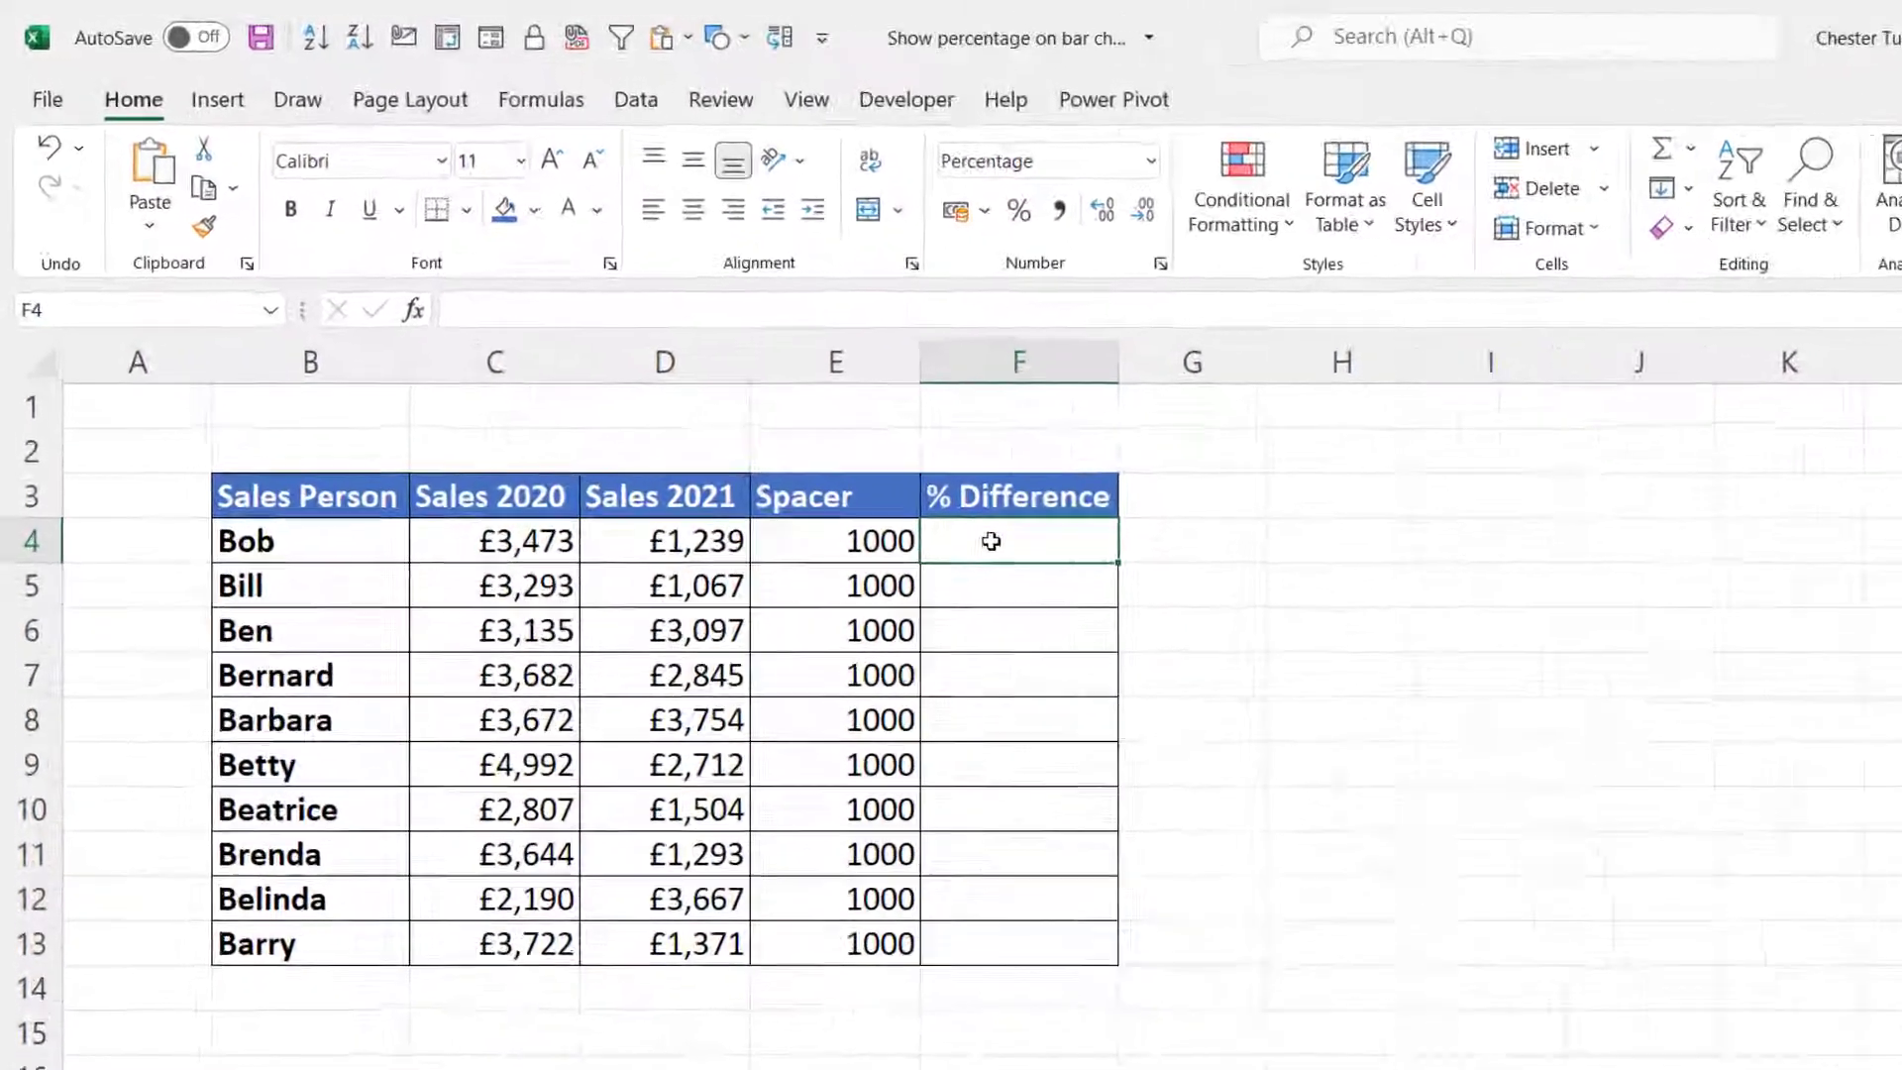
pyautogui.write('=')
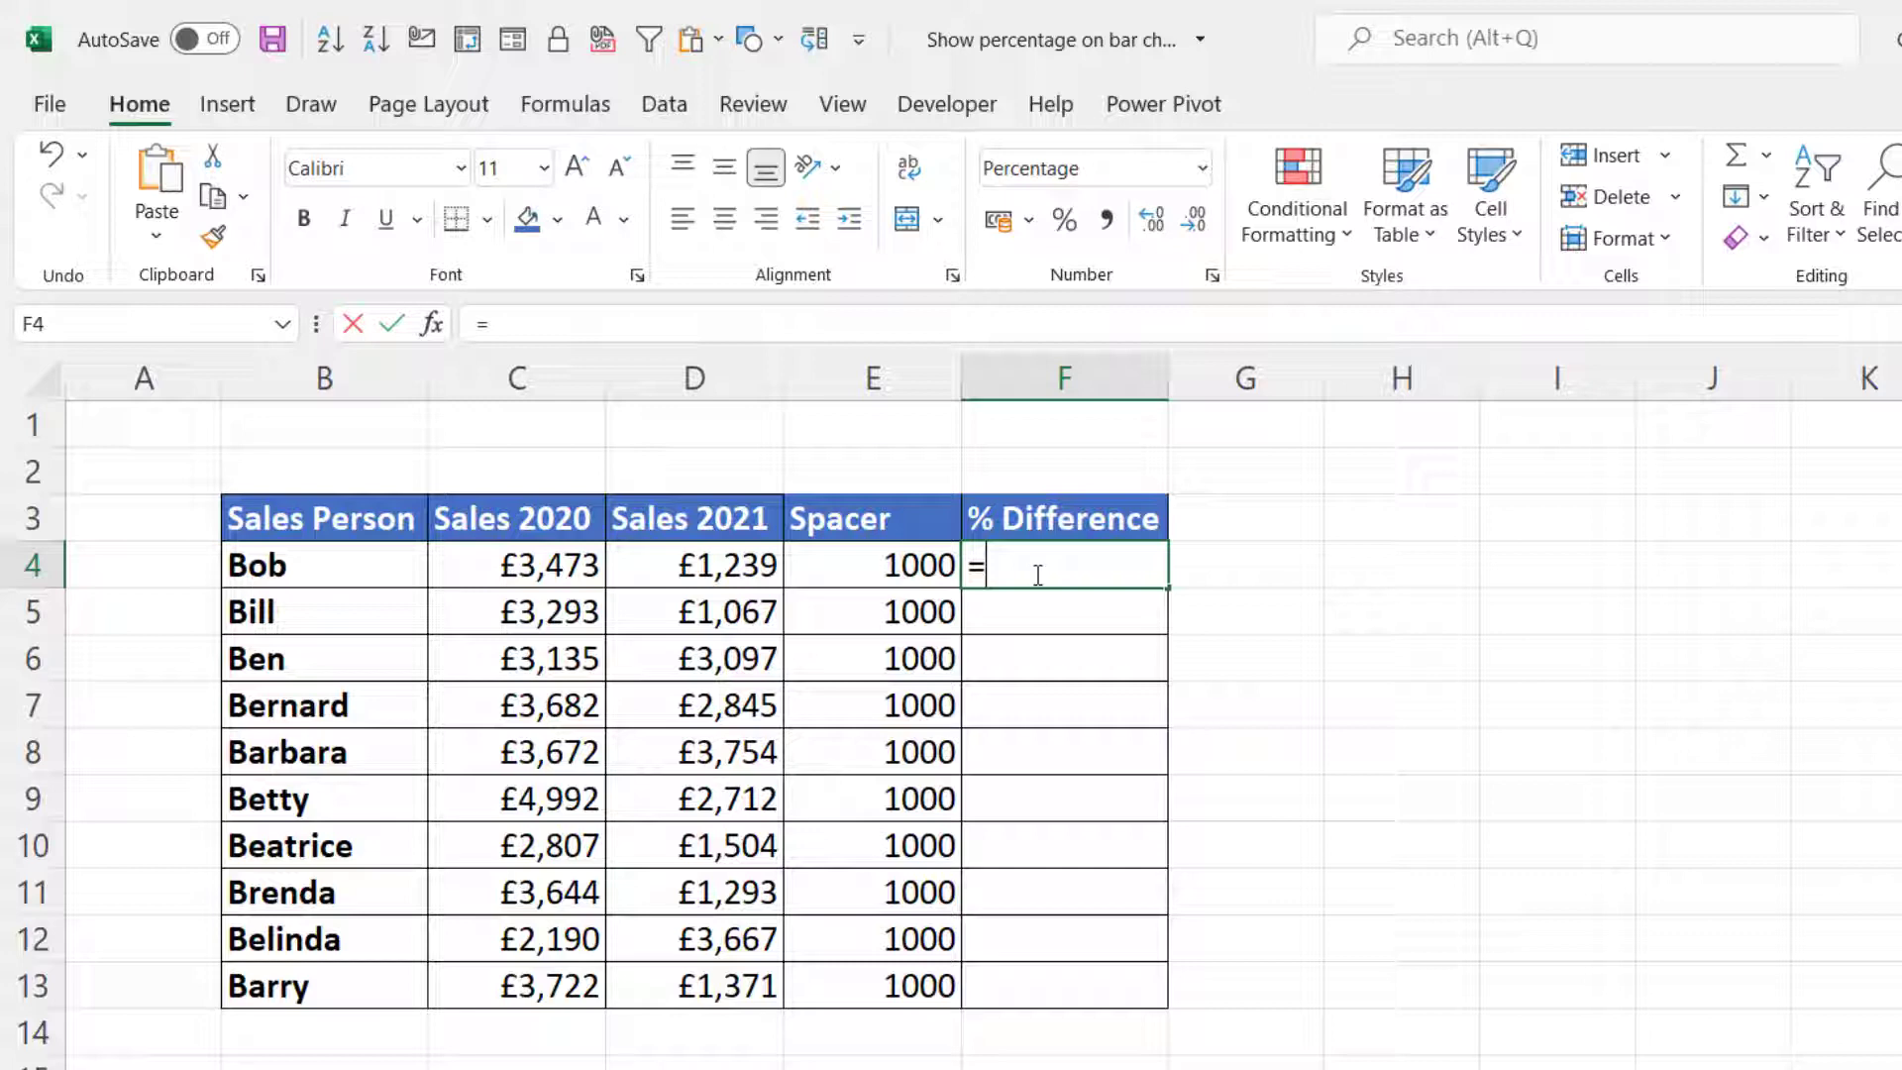
pyautogui.click(726, 568)
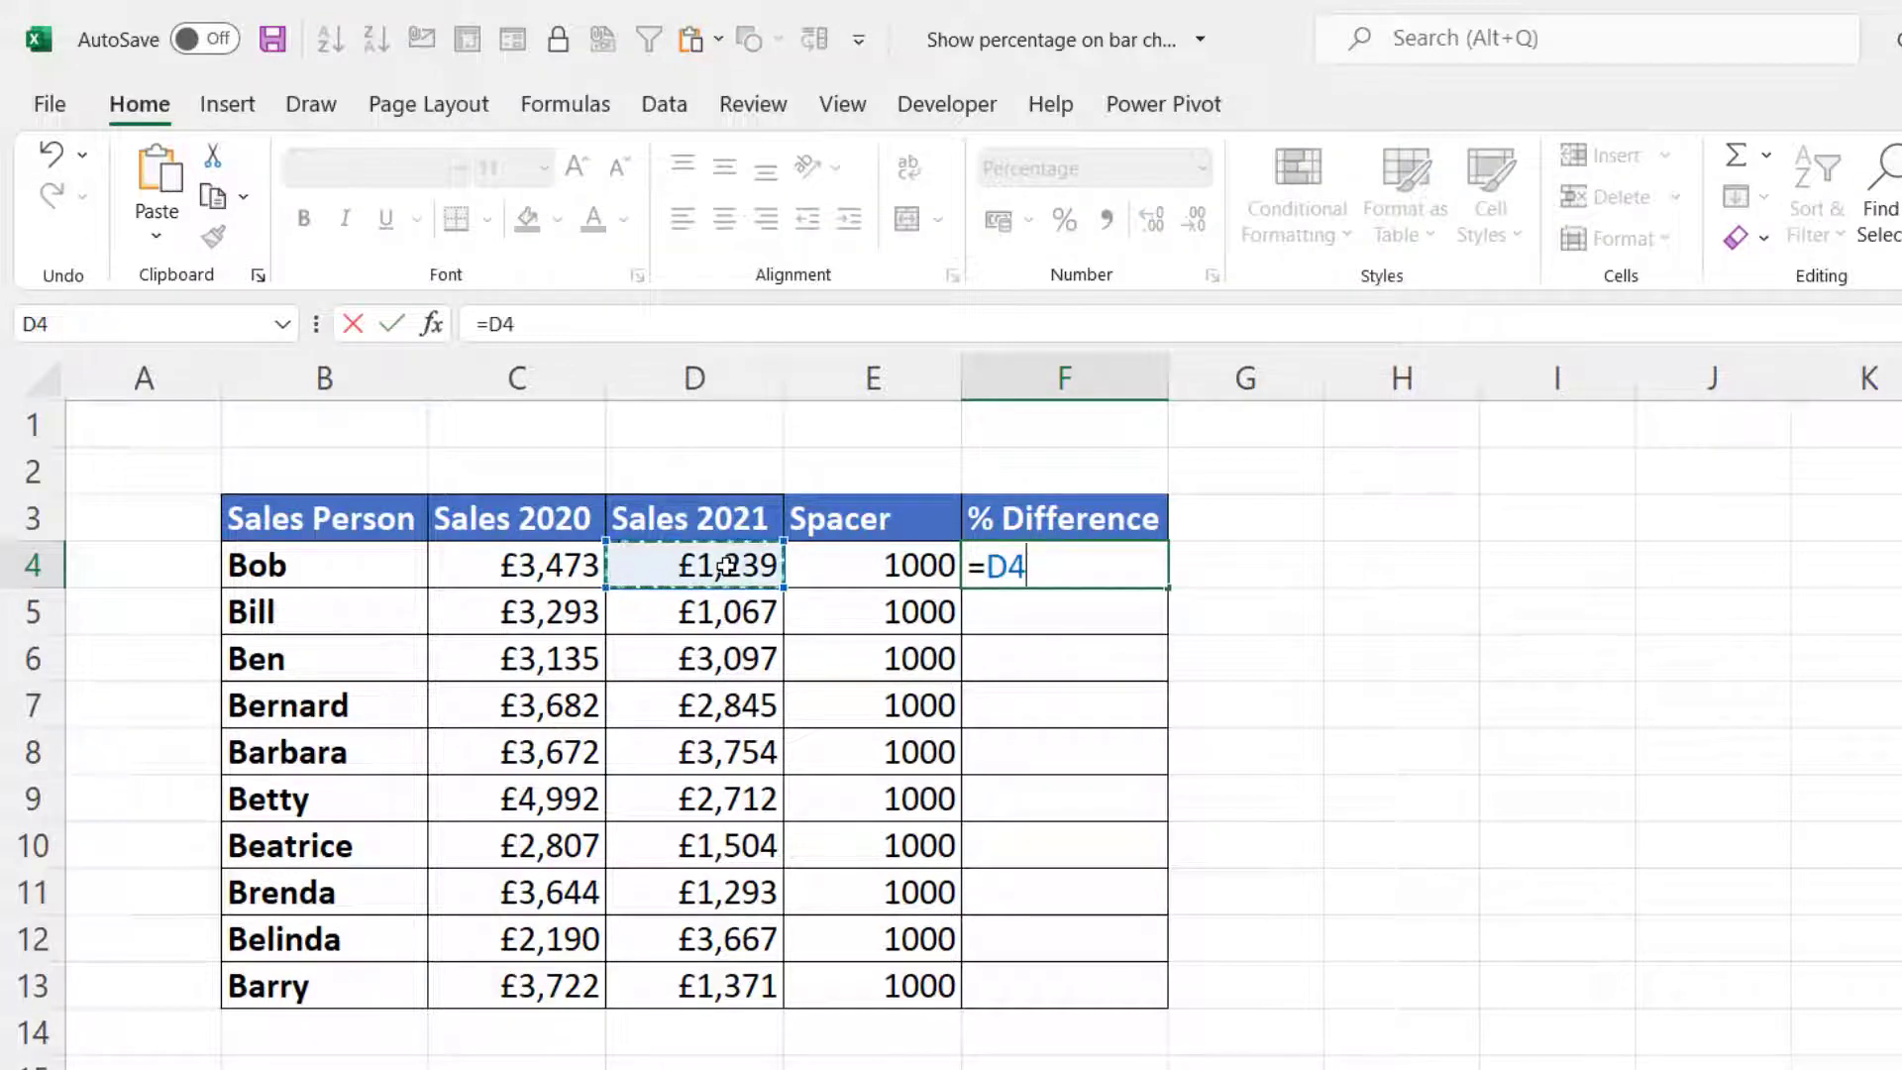
pyautogui.write('-')
pyautogui.click(538, 575)
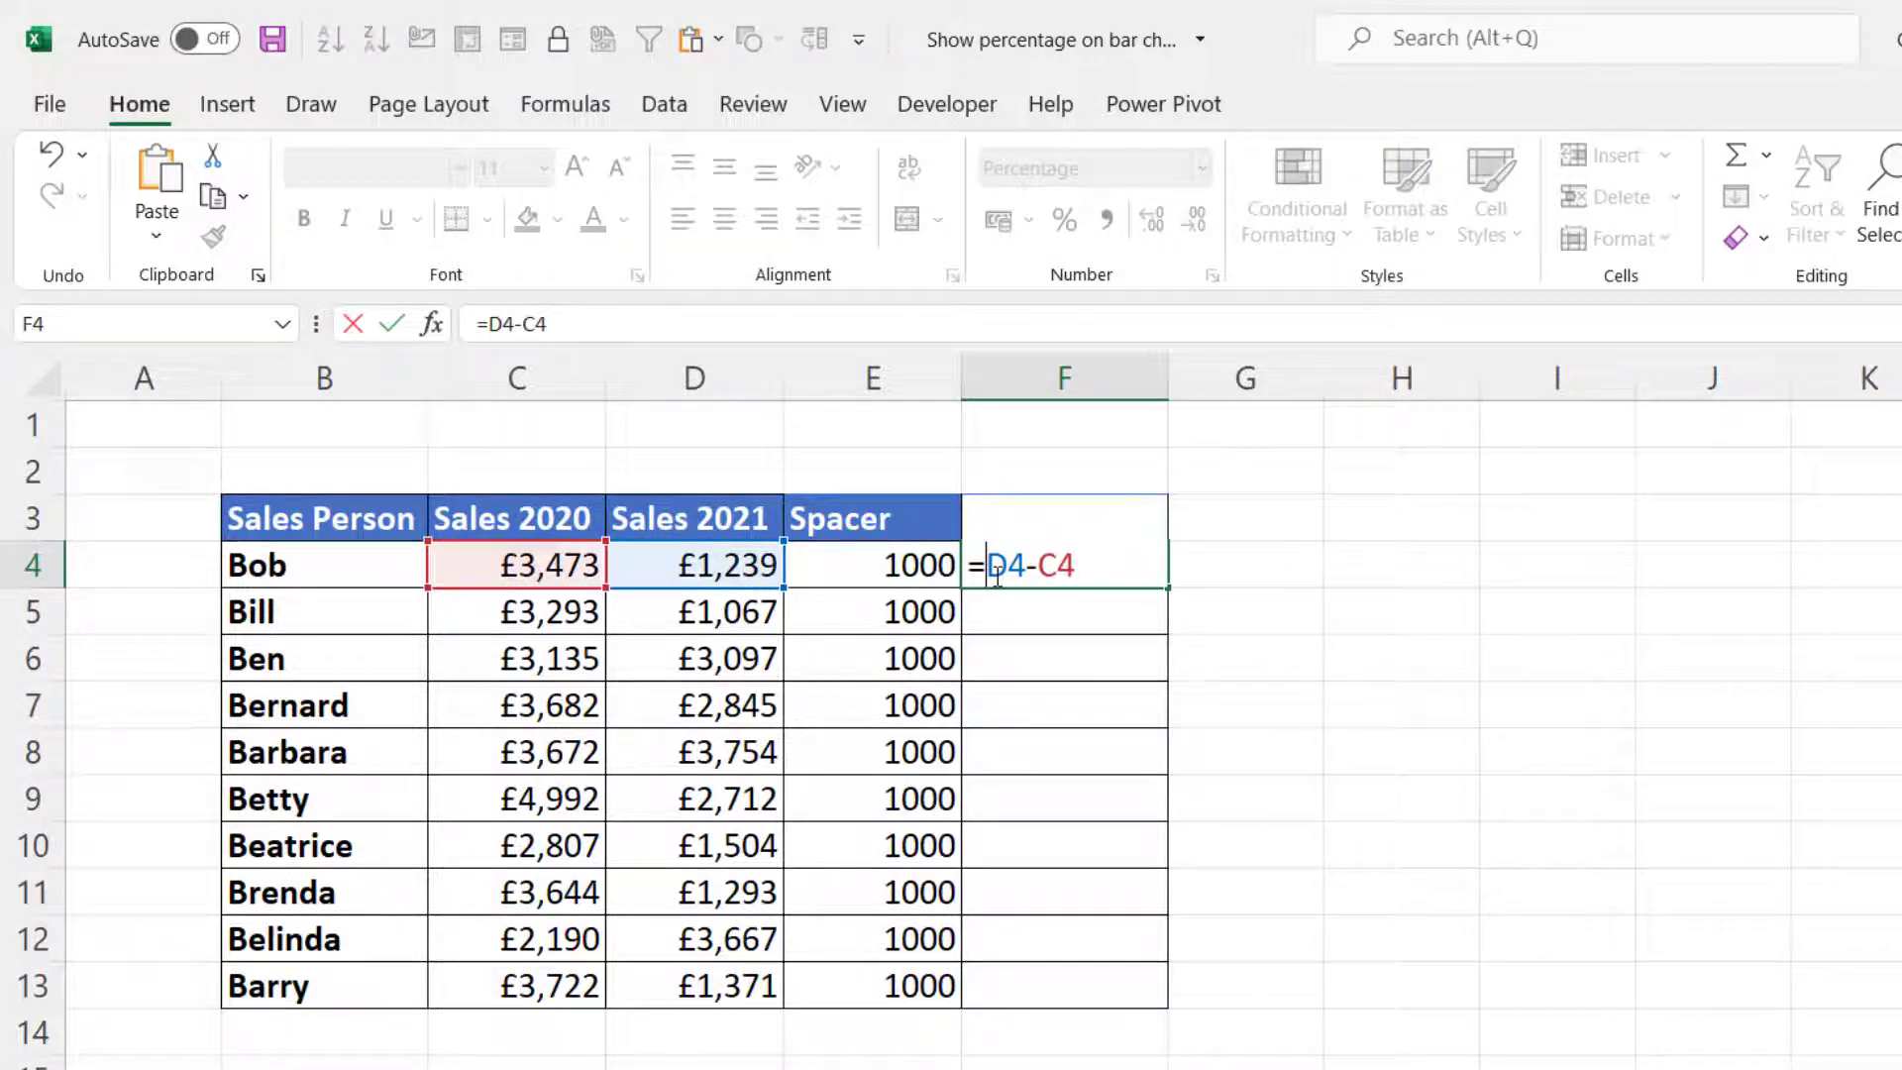
pyautogui.write('(')
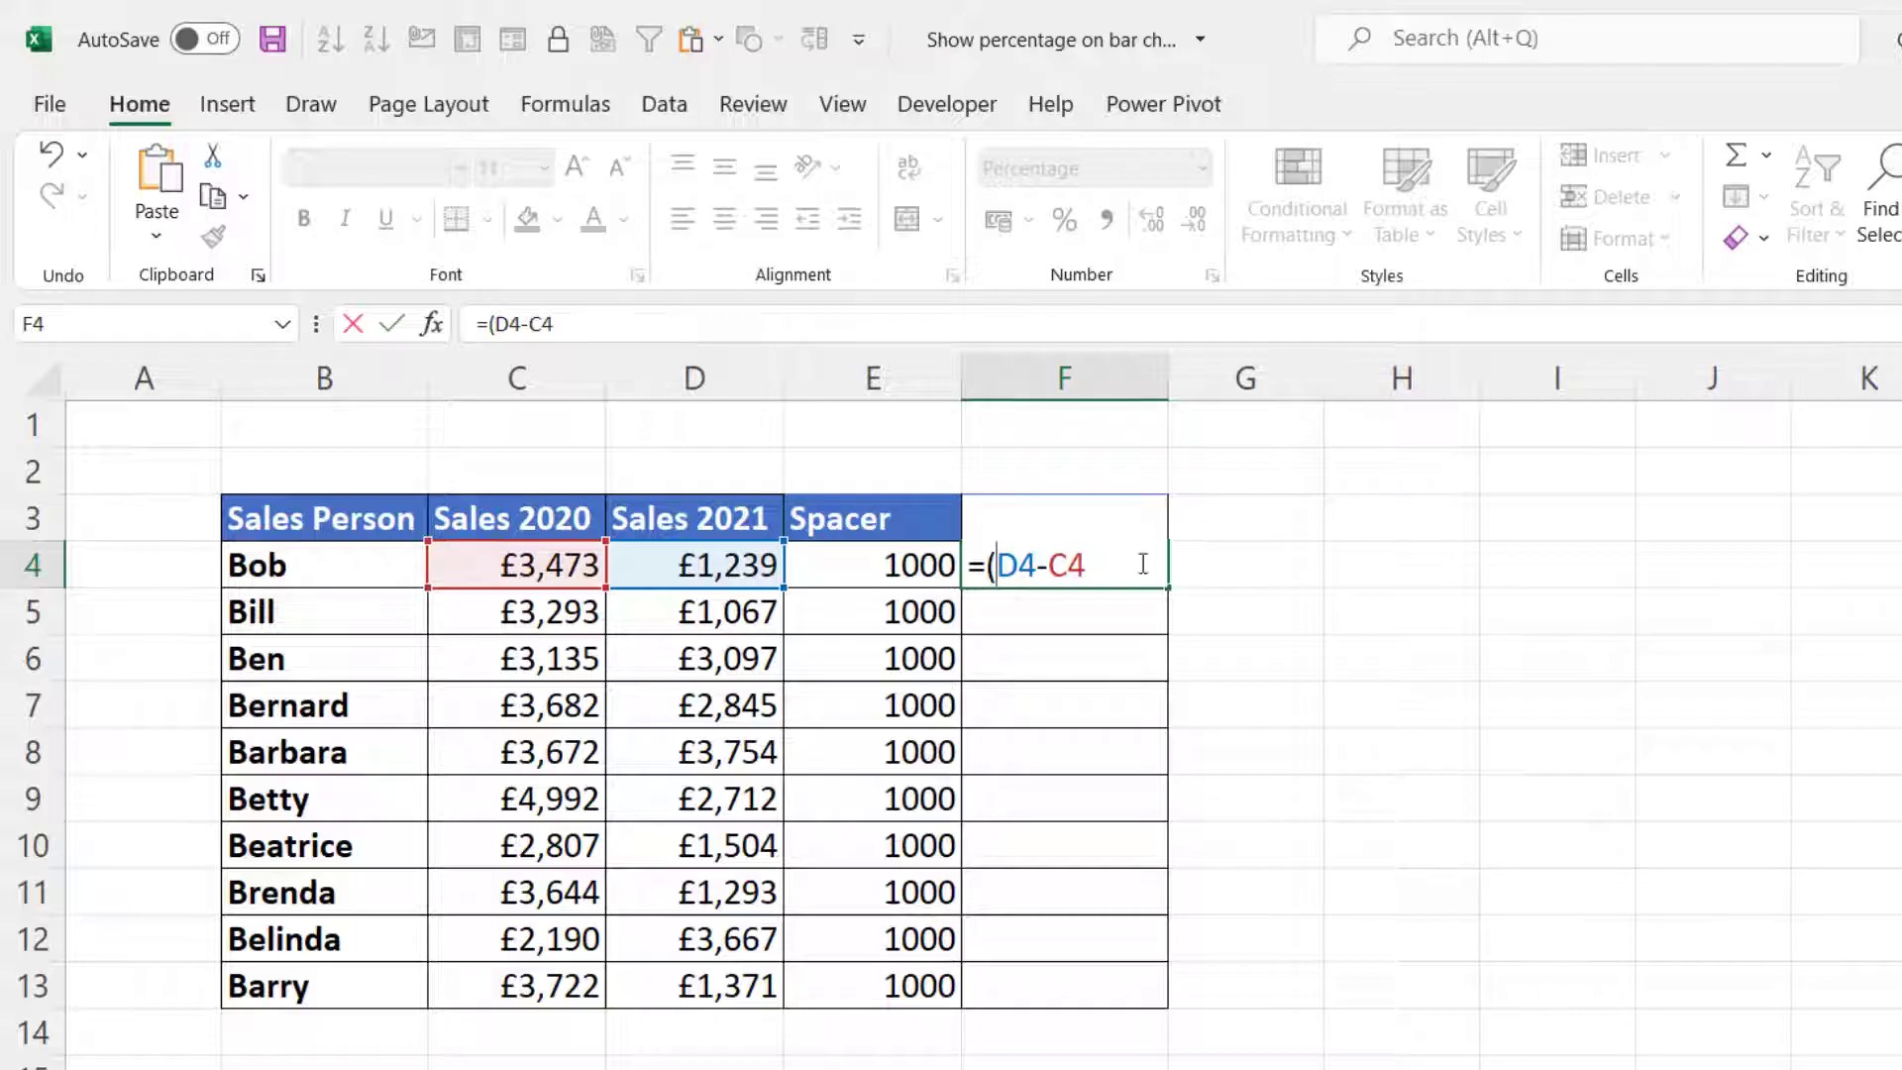
pyautogui.write('/')
pyautogui.click(519, 564)
pyautogui.press('Return')
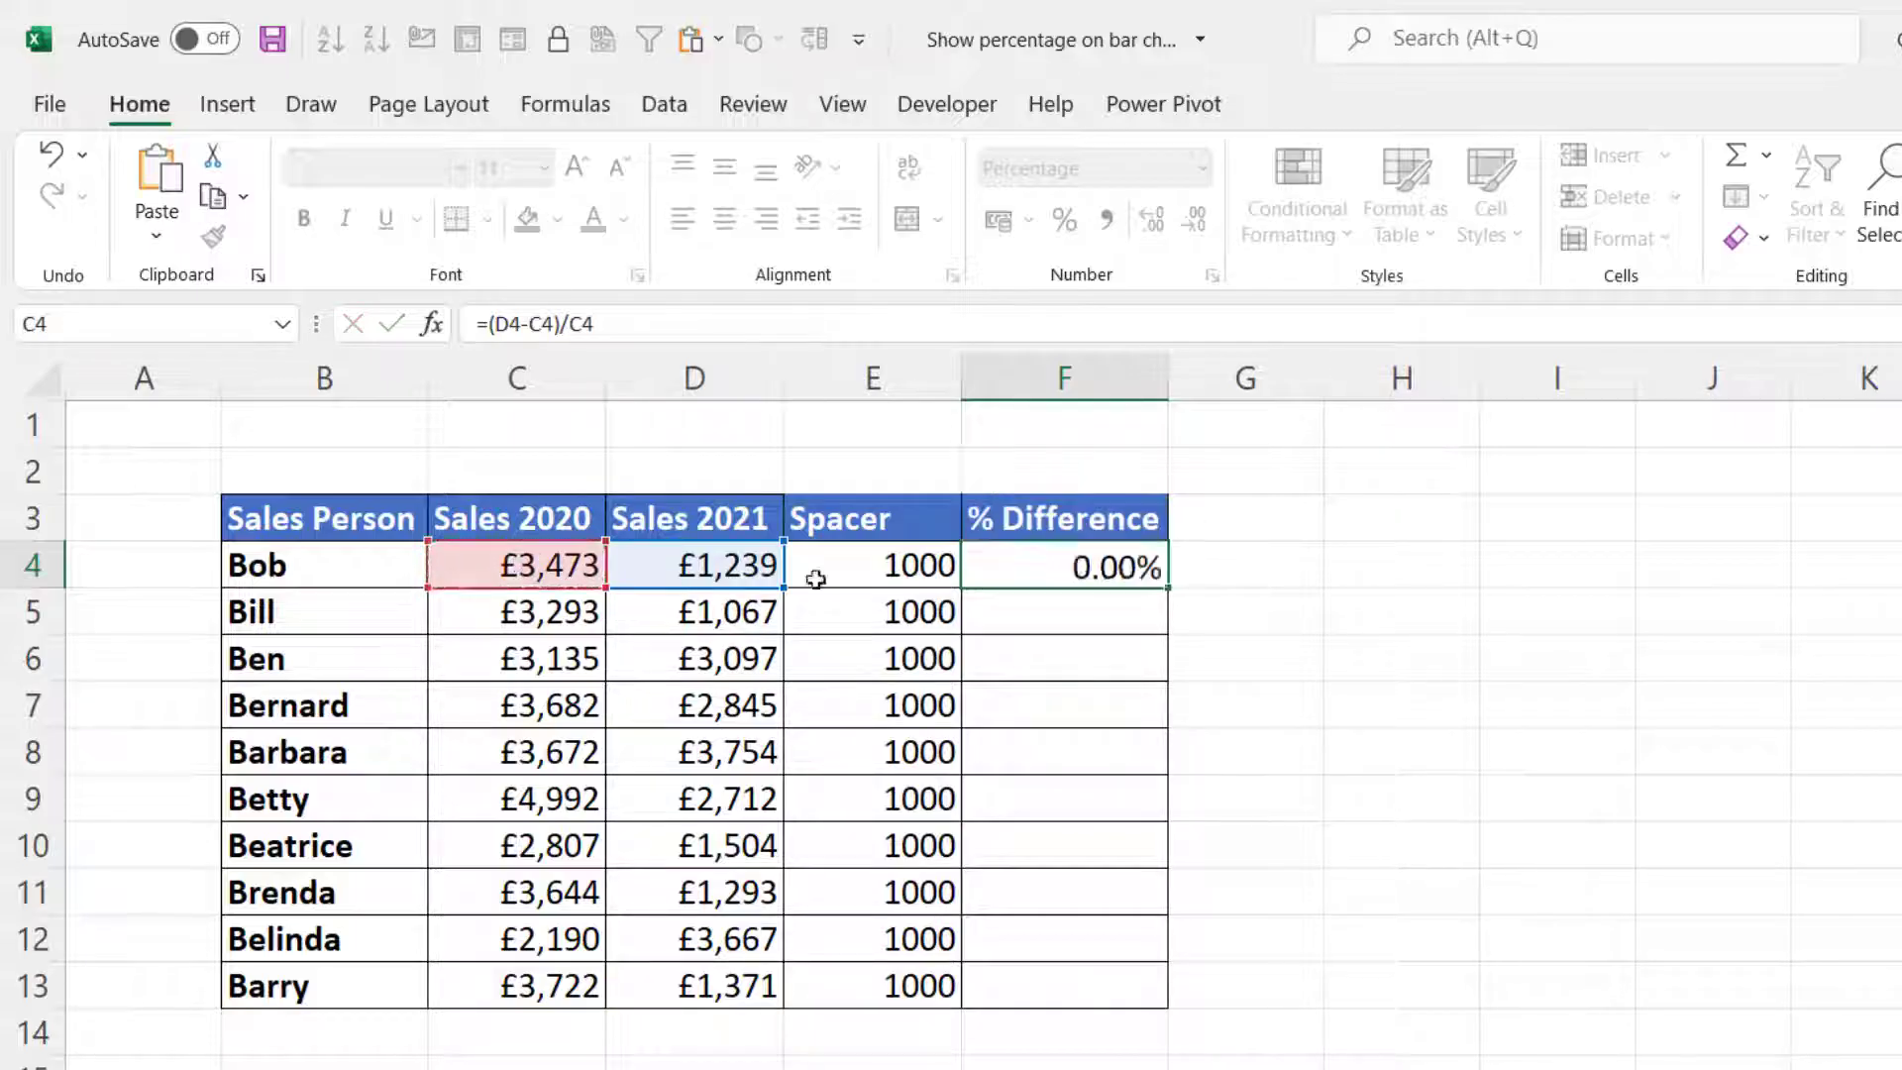
pyautogui.click(1145, 572)
pyautogui.doubleClick(1167, 592)
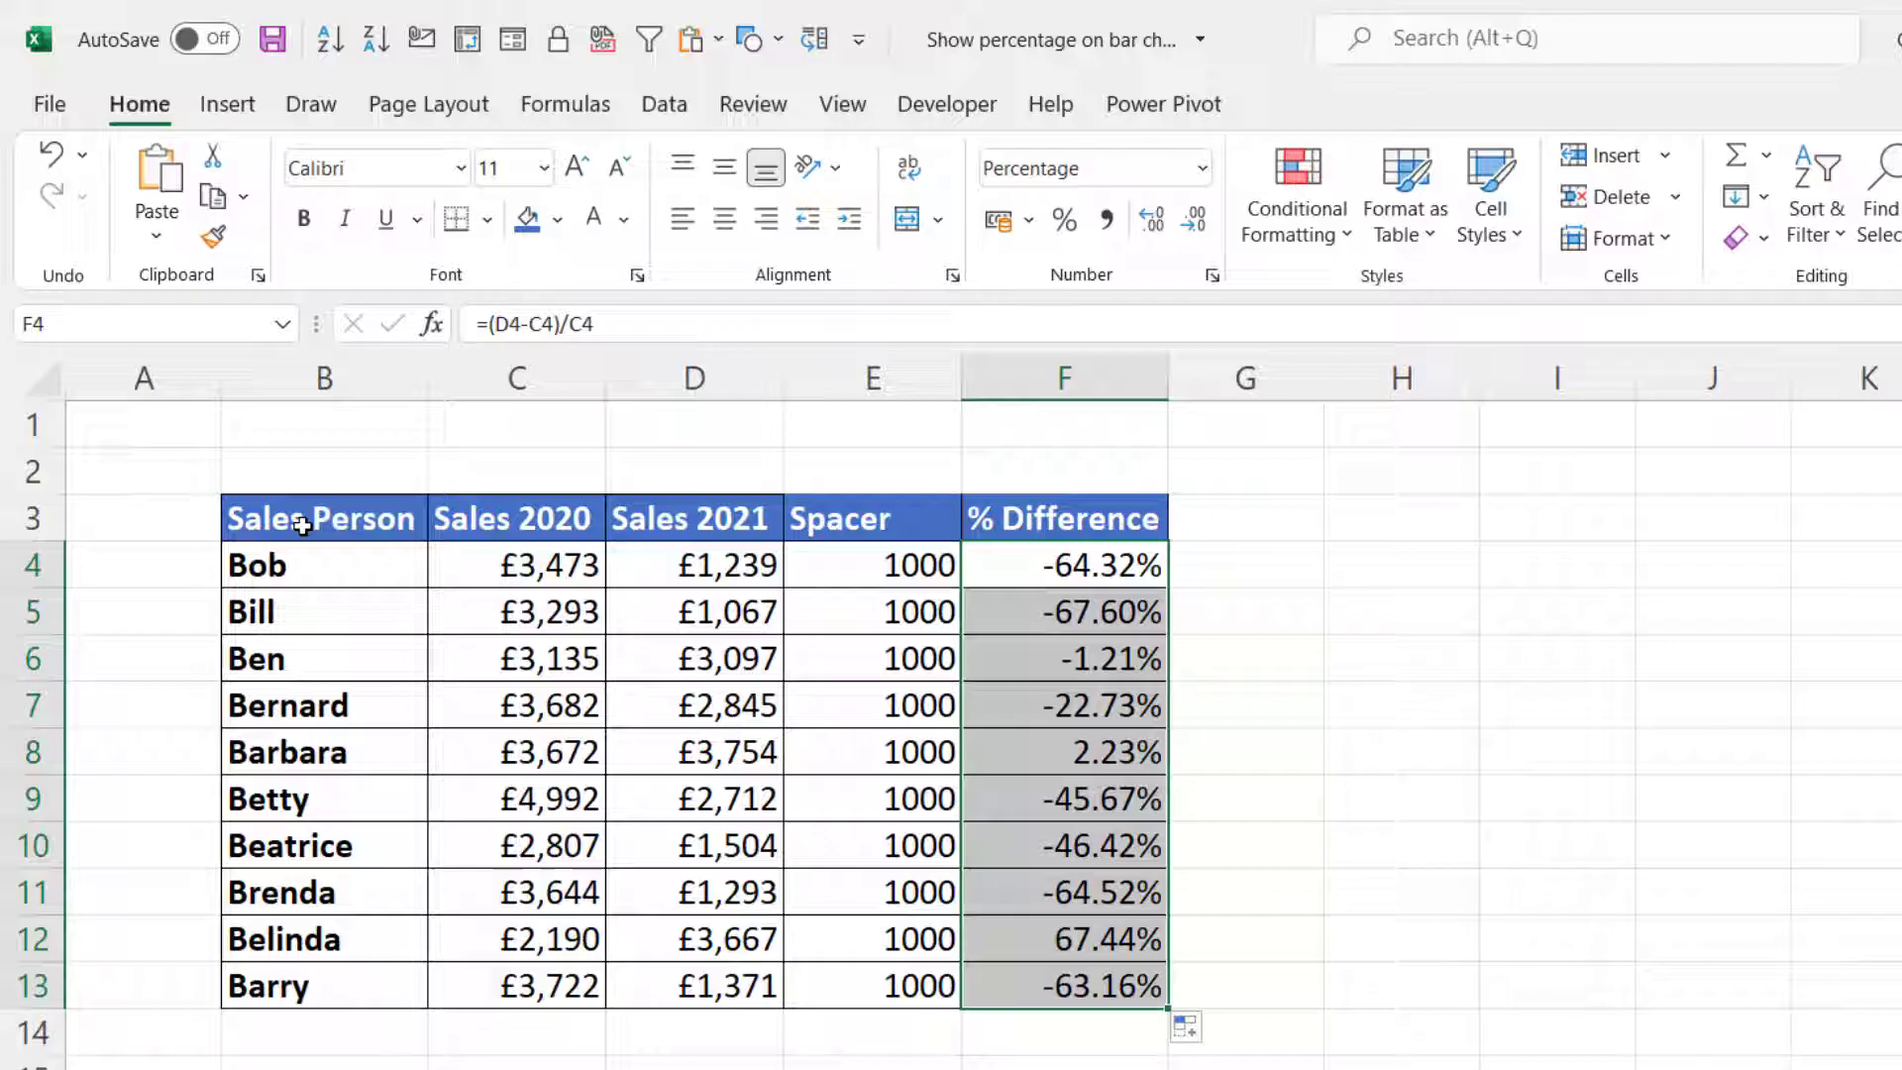
# Select B3:E13 and insert a 2-D stacked column chart of 2020, 2021 and Spacer values
pyautogui.moveTo(302, 524); pyautogui.dragTo(885, 982)
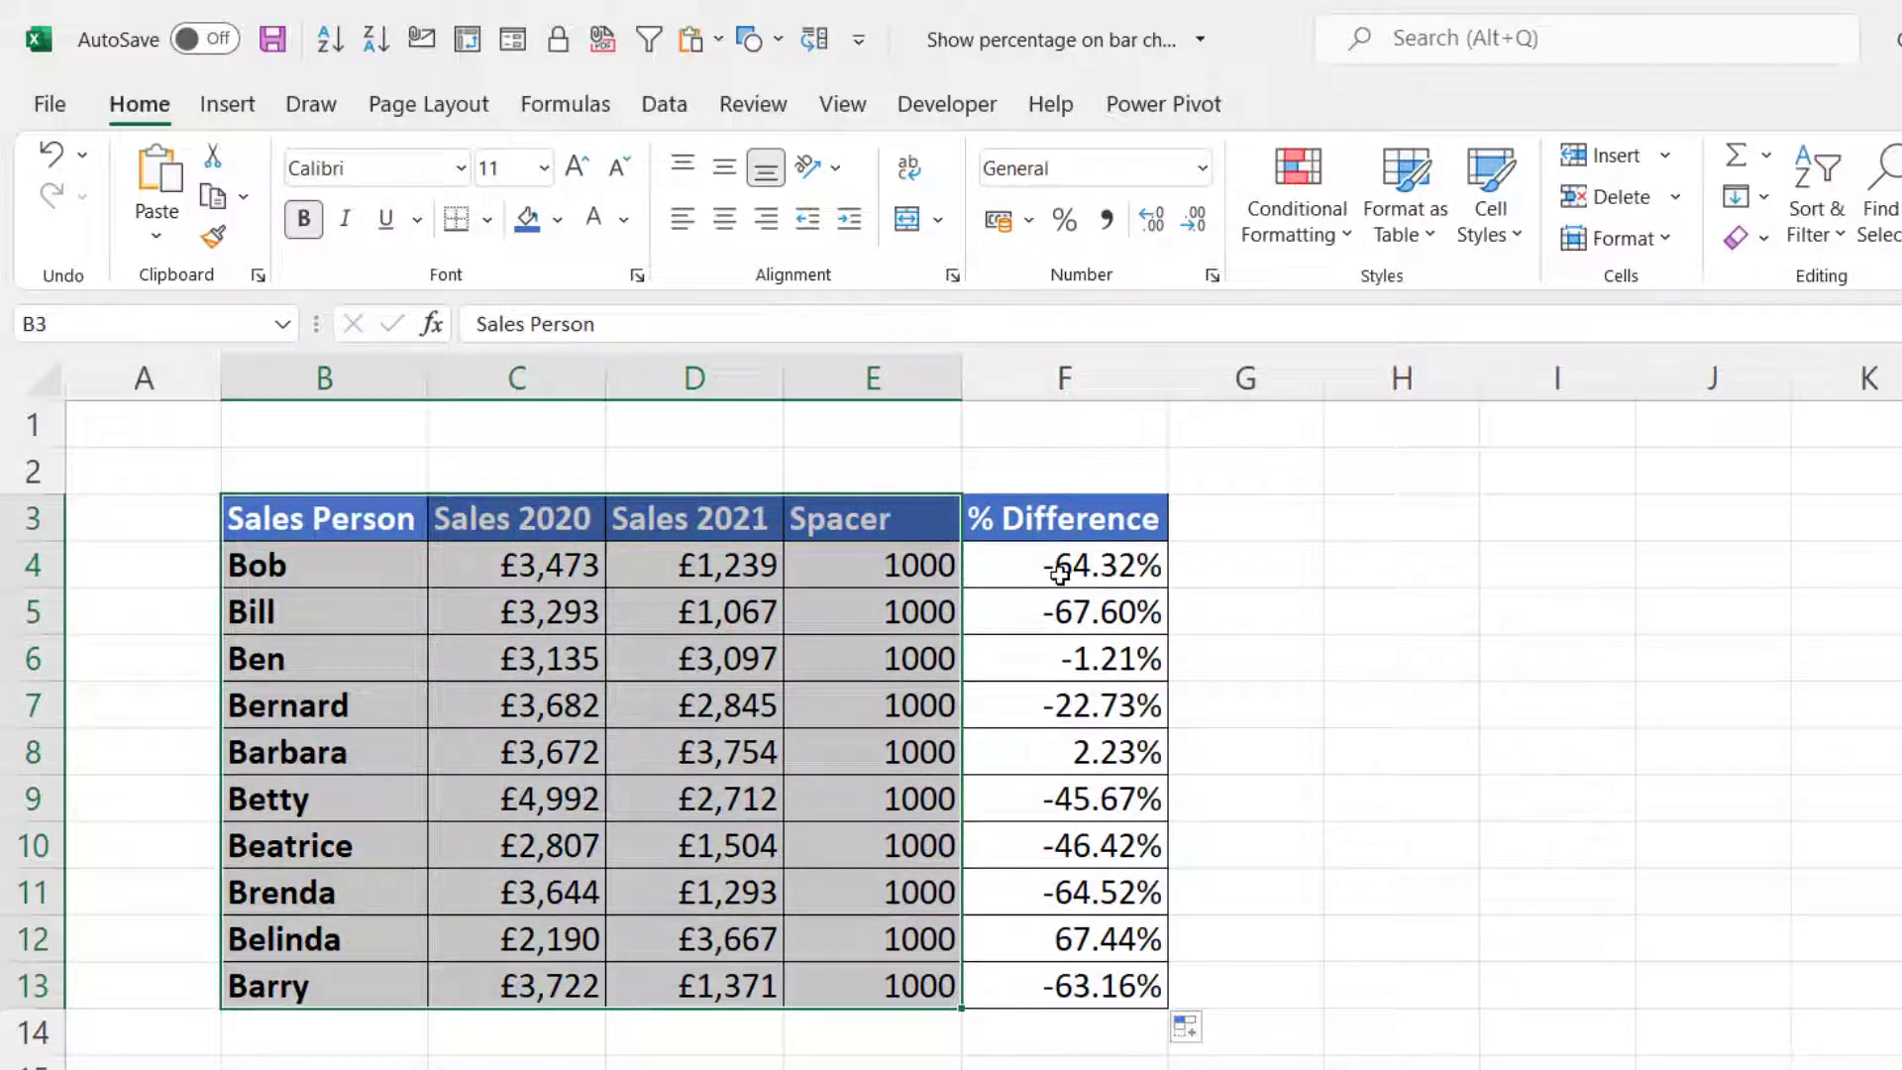
pyautogui.click(231, 113)
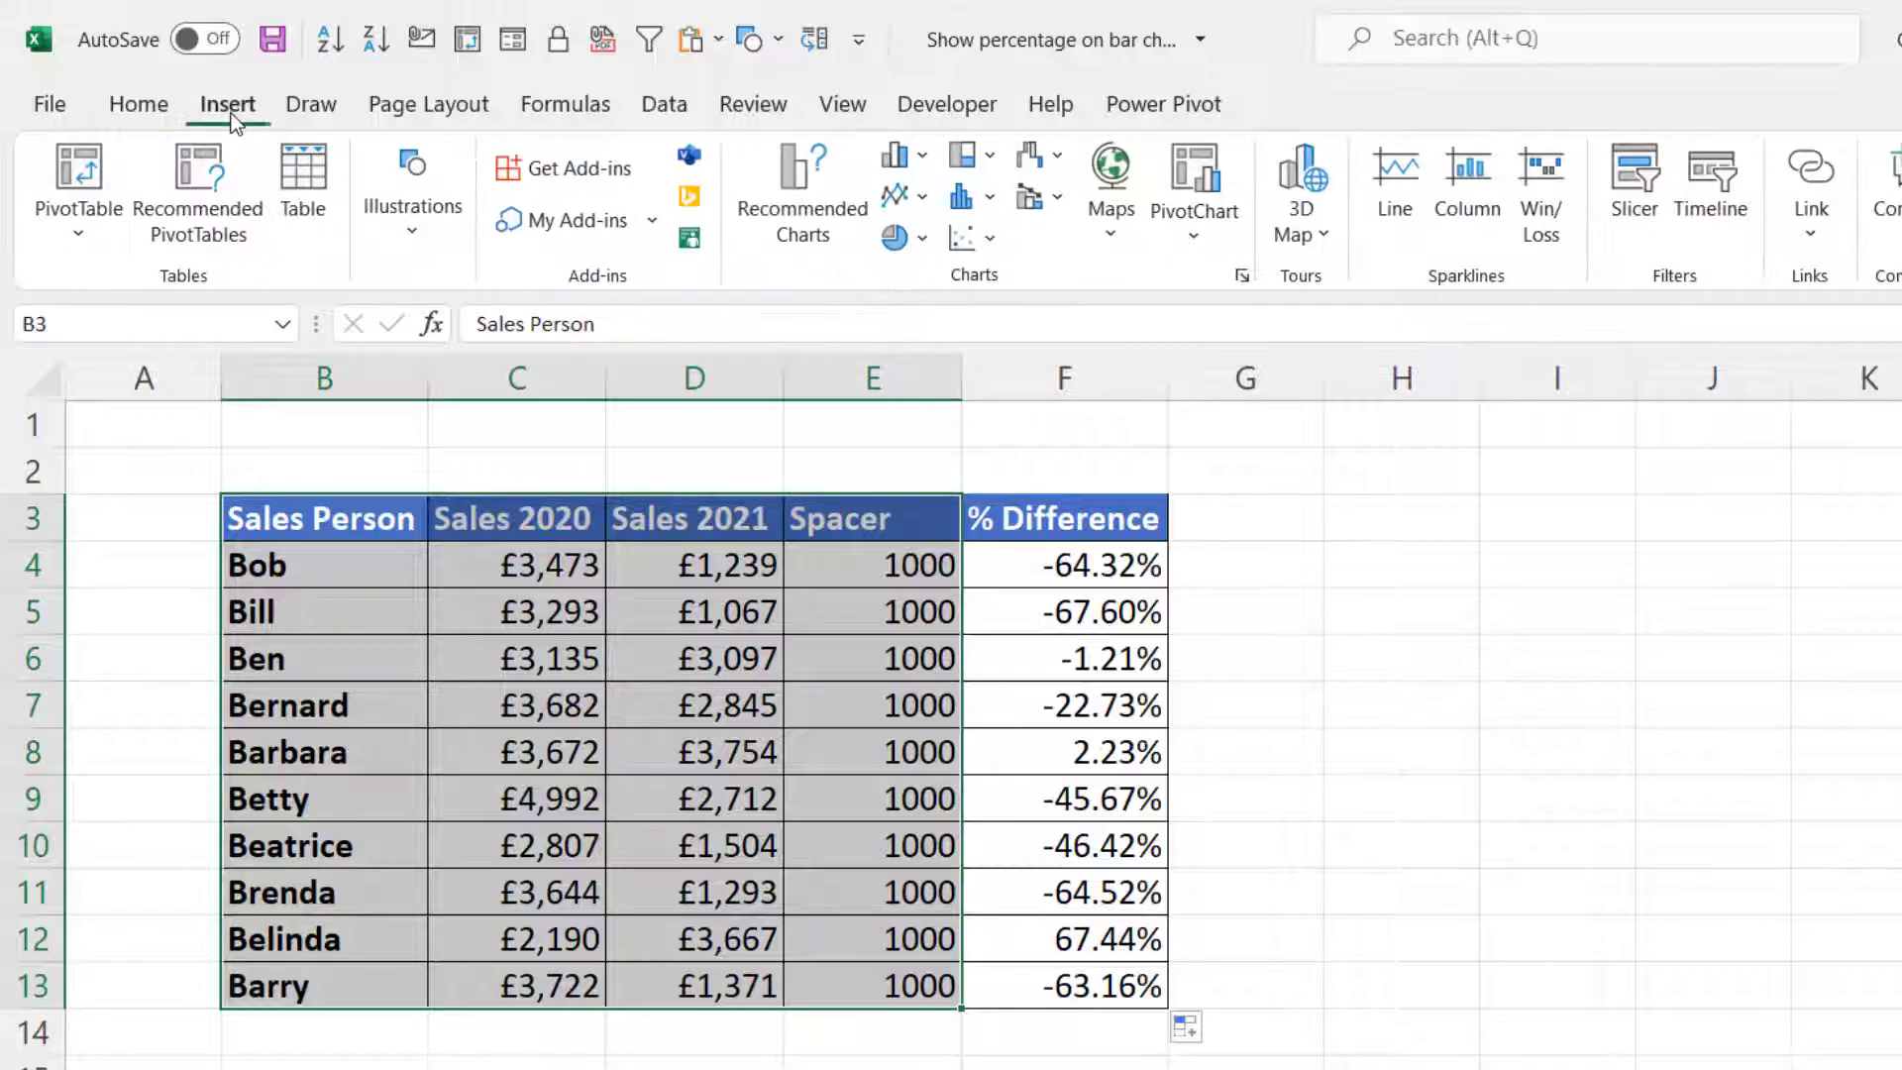
pyautogui.click(923, 157)
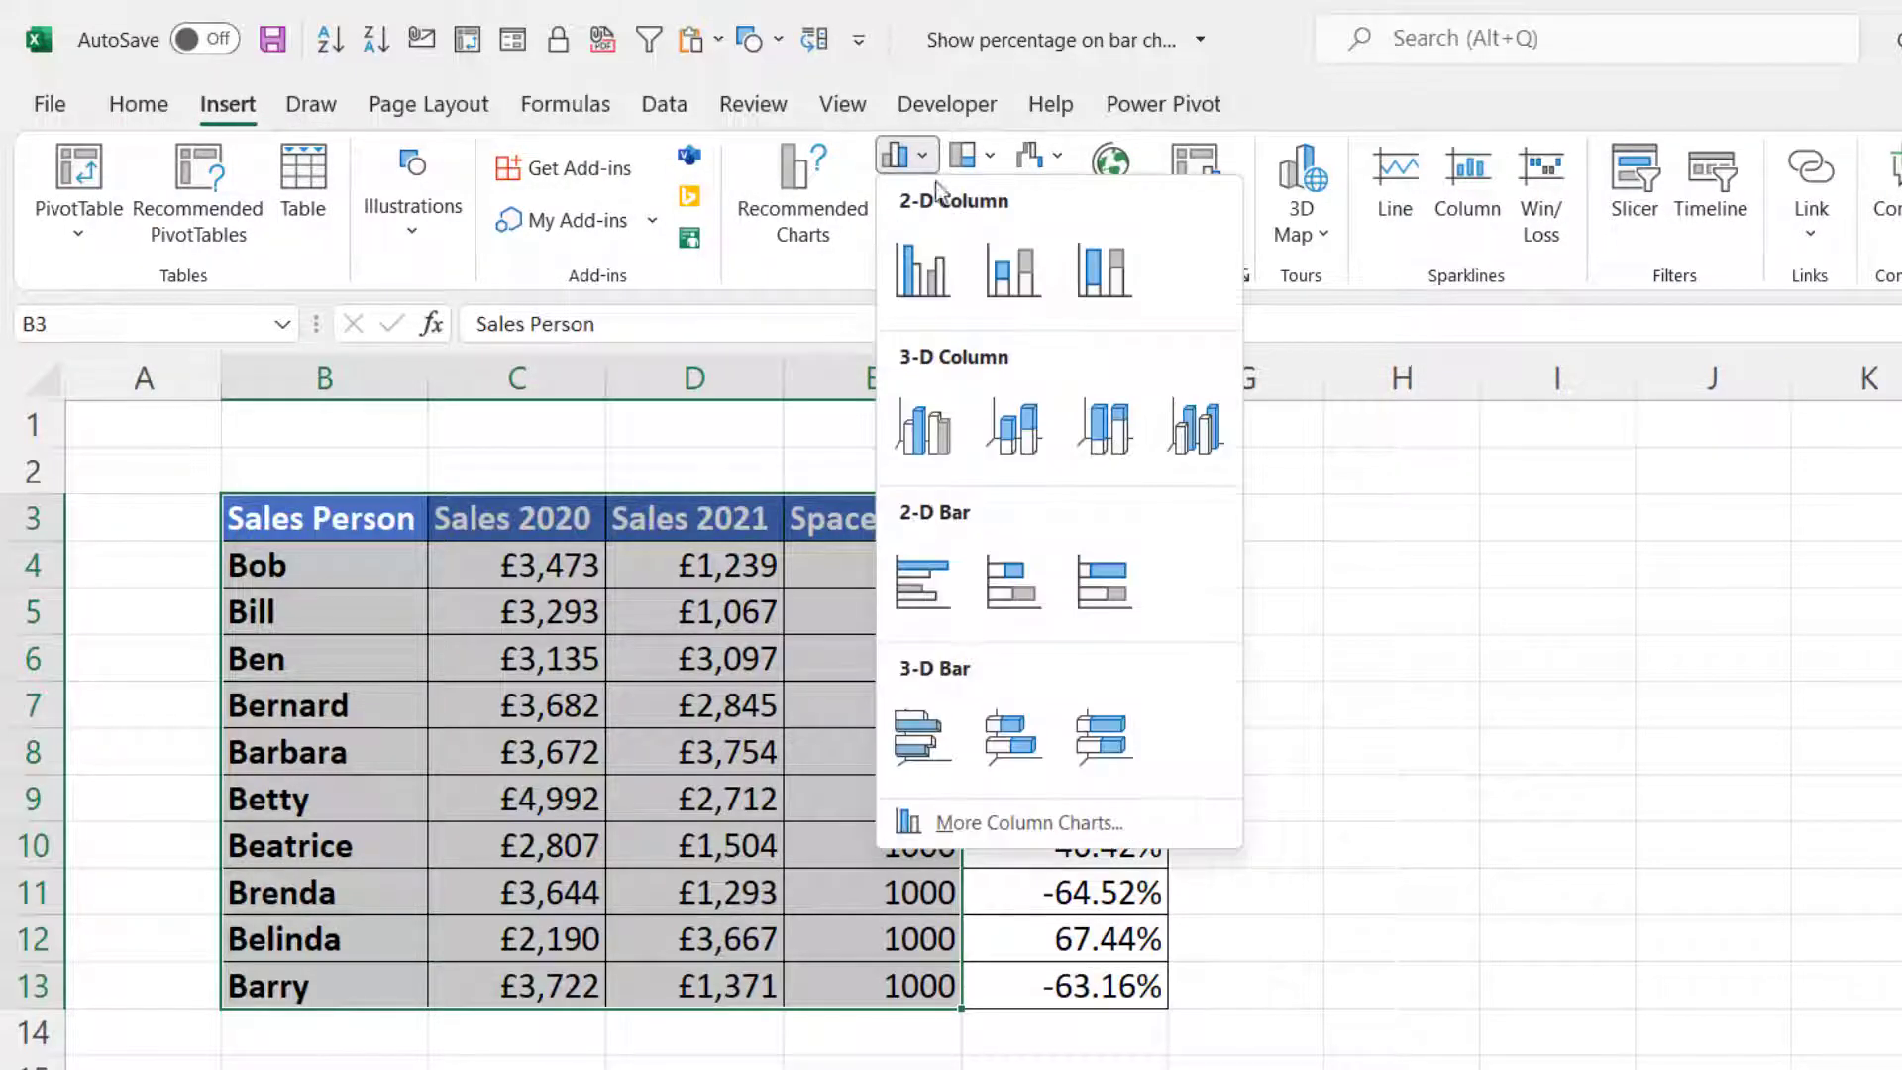
pyautogui.click(1015, 271)
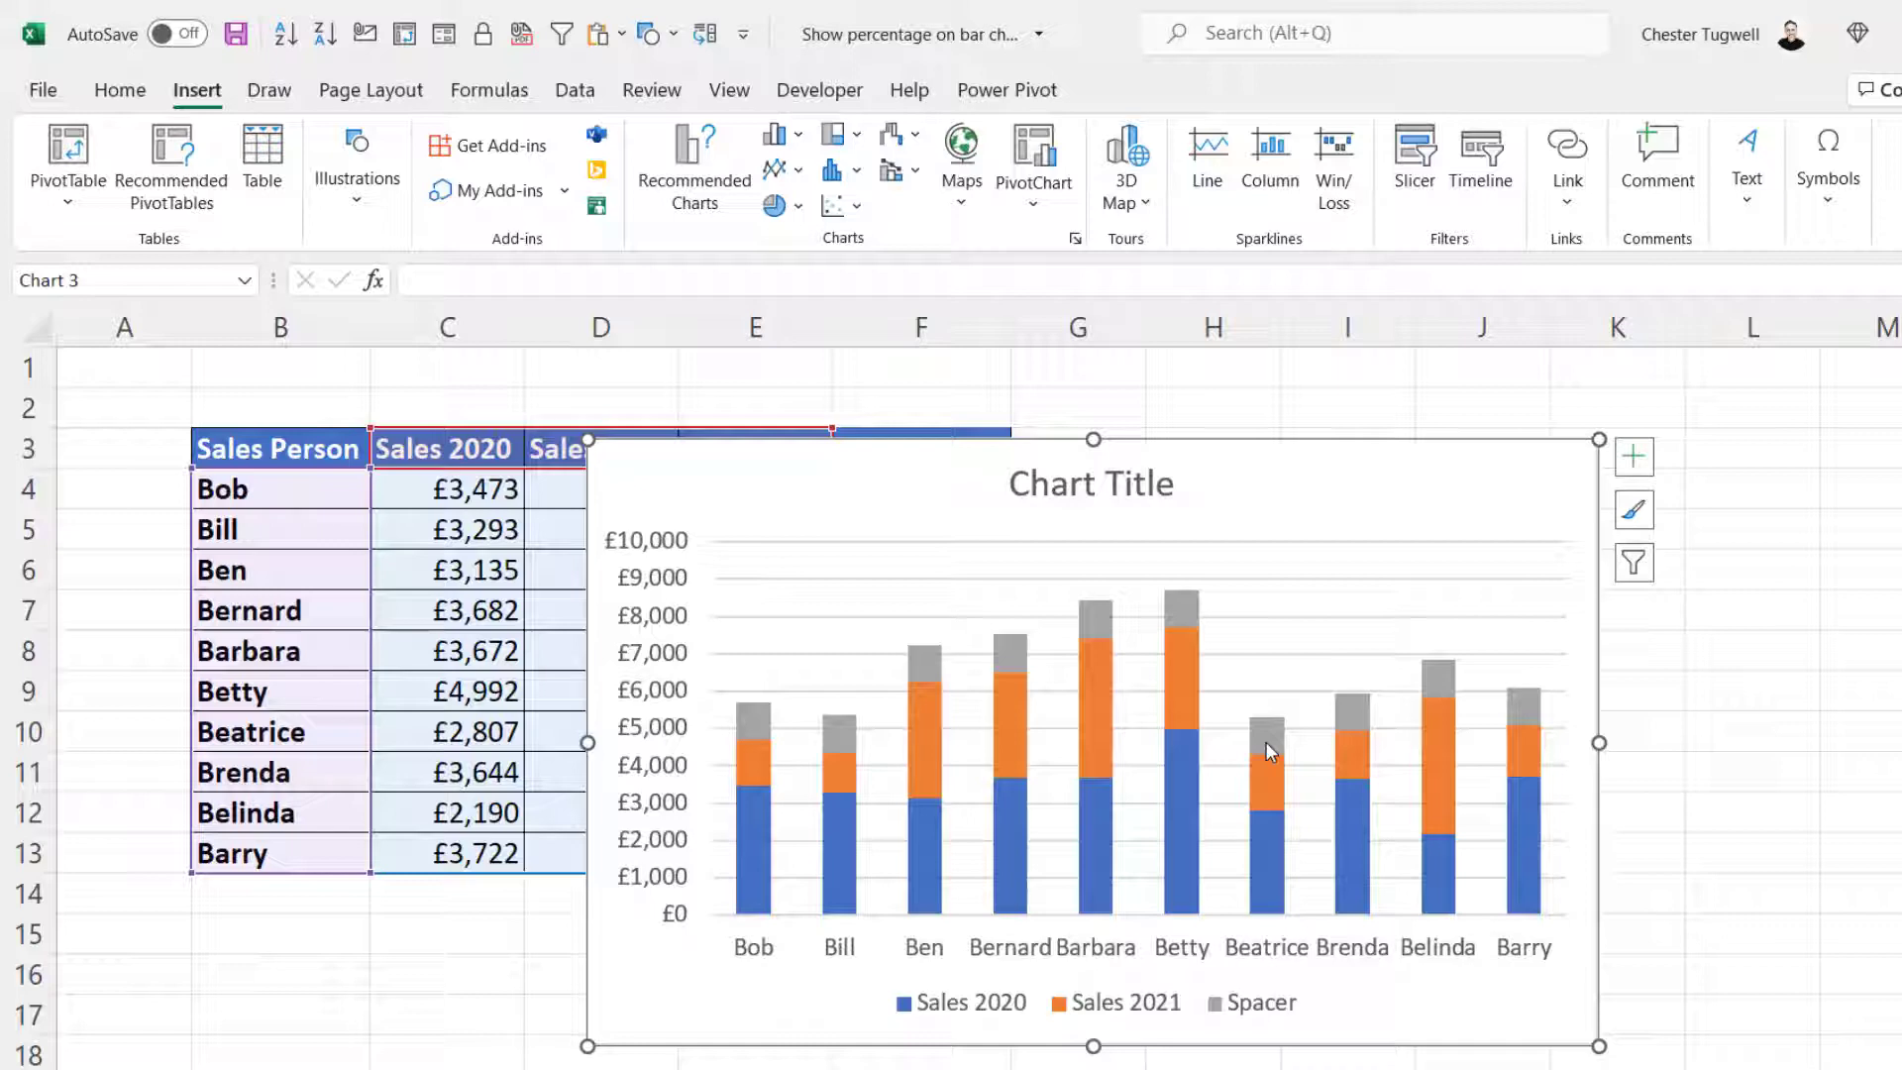
# Give the grey Spacer series No Fill so its segments disappear
pyautogui.click(1101, 632)
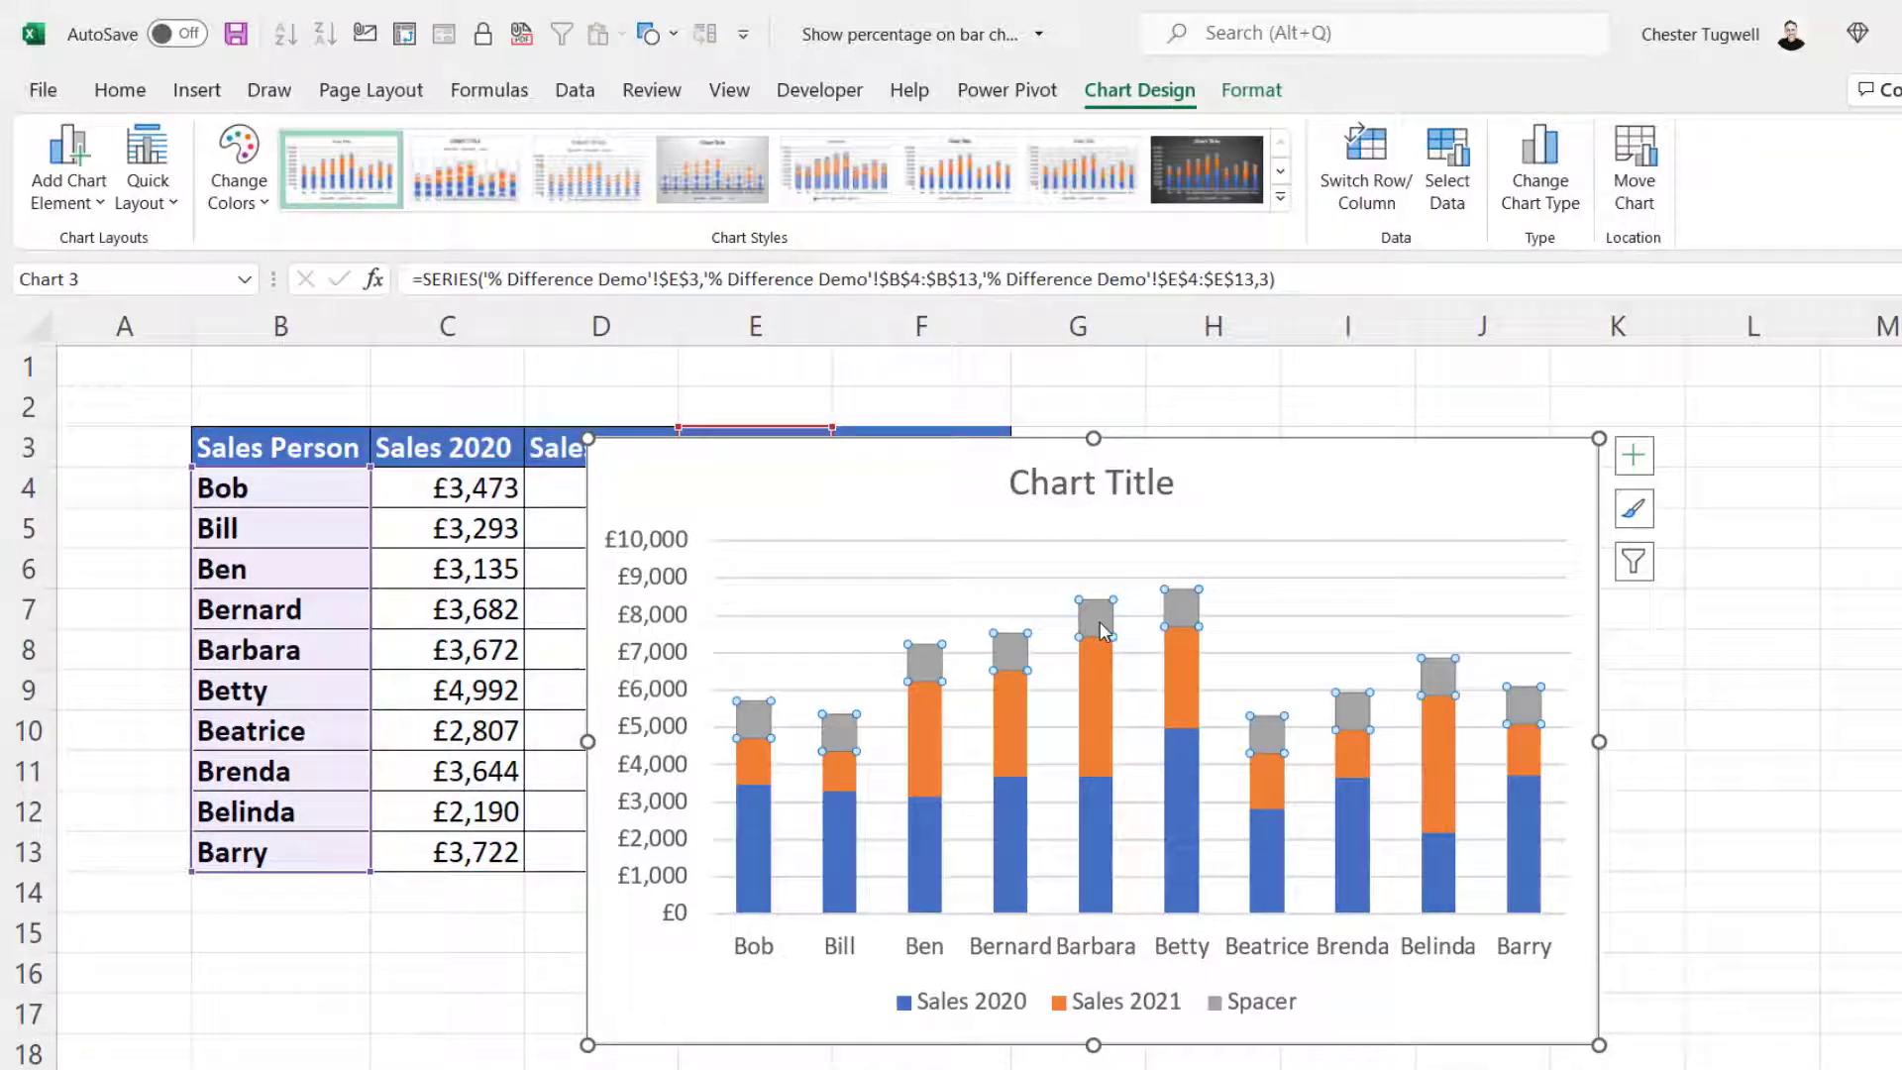
pyautogui.click(1252, 91)
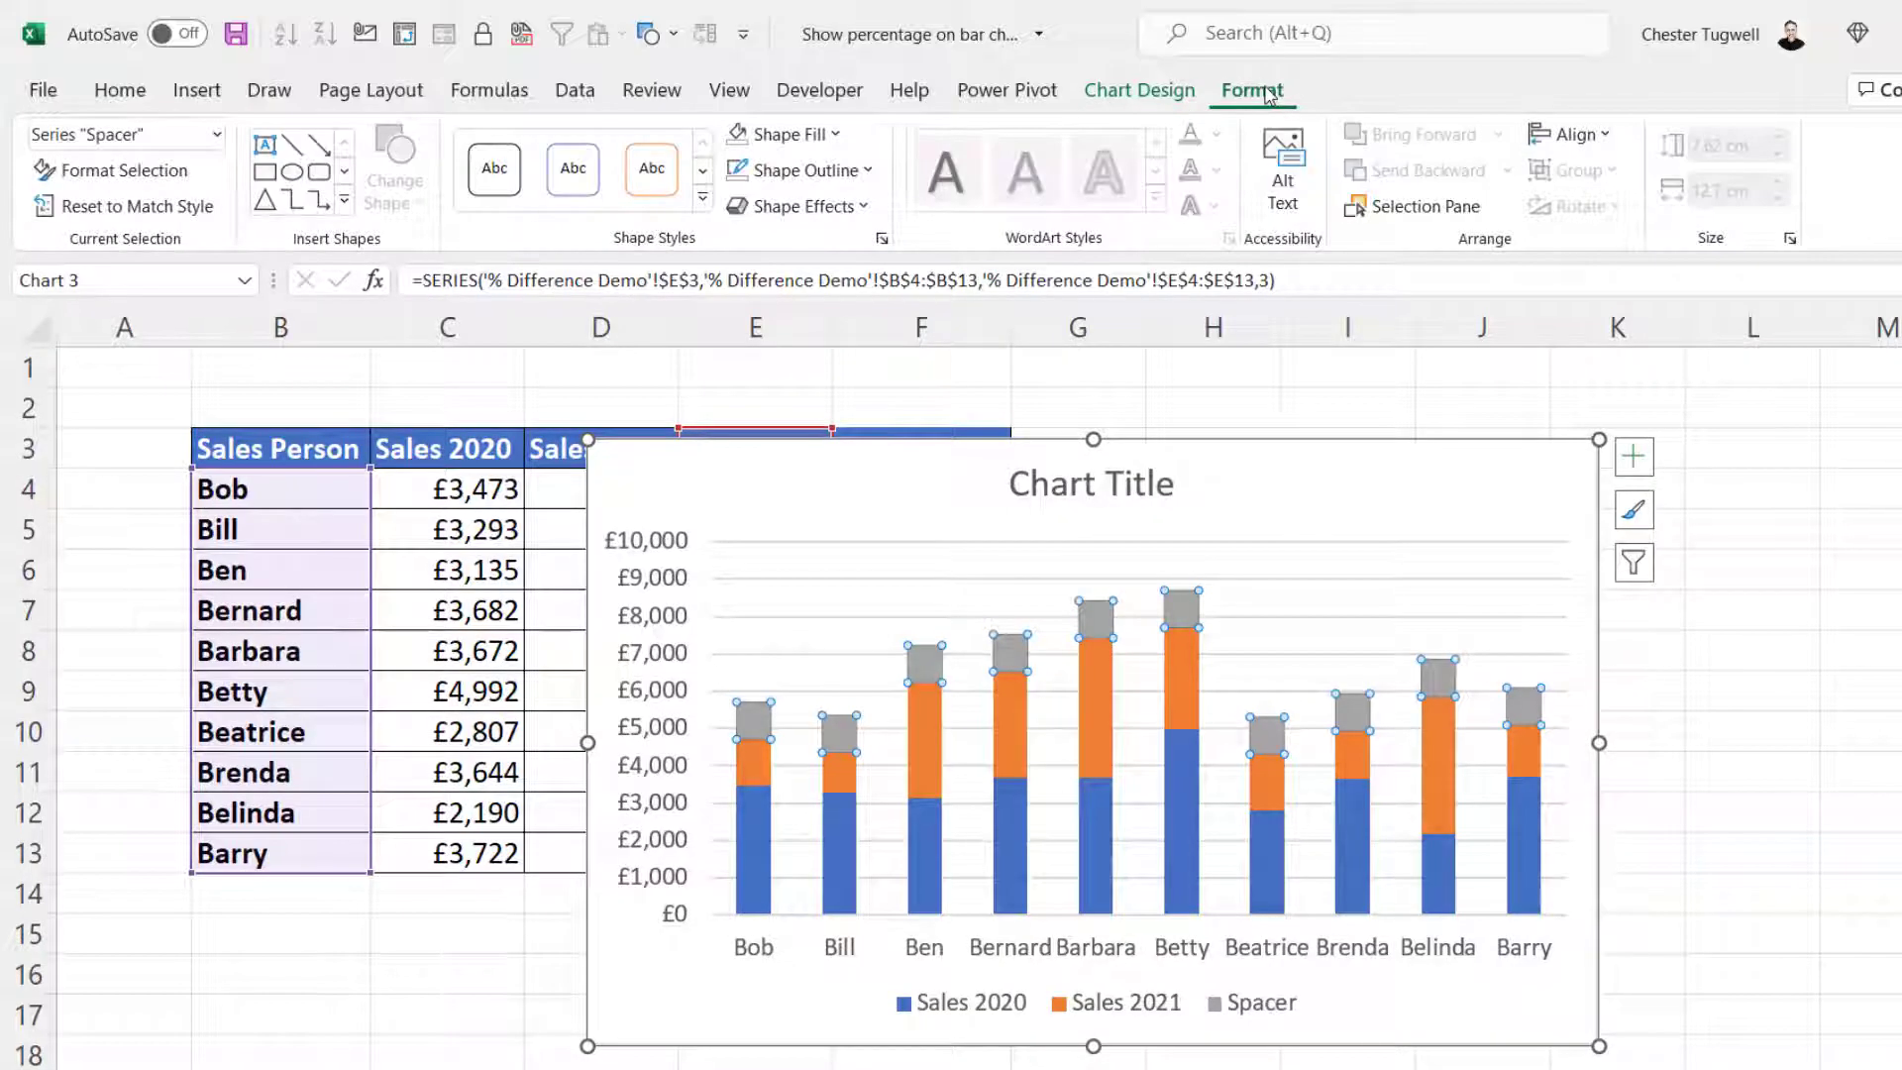
pyautogui.click(818, 135)
pyautogui.click(789, 488)
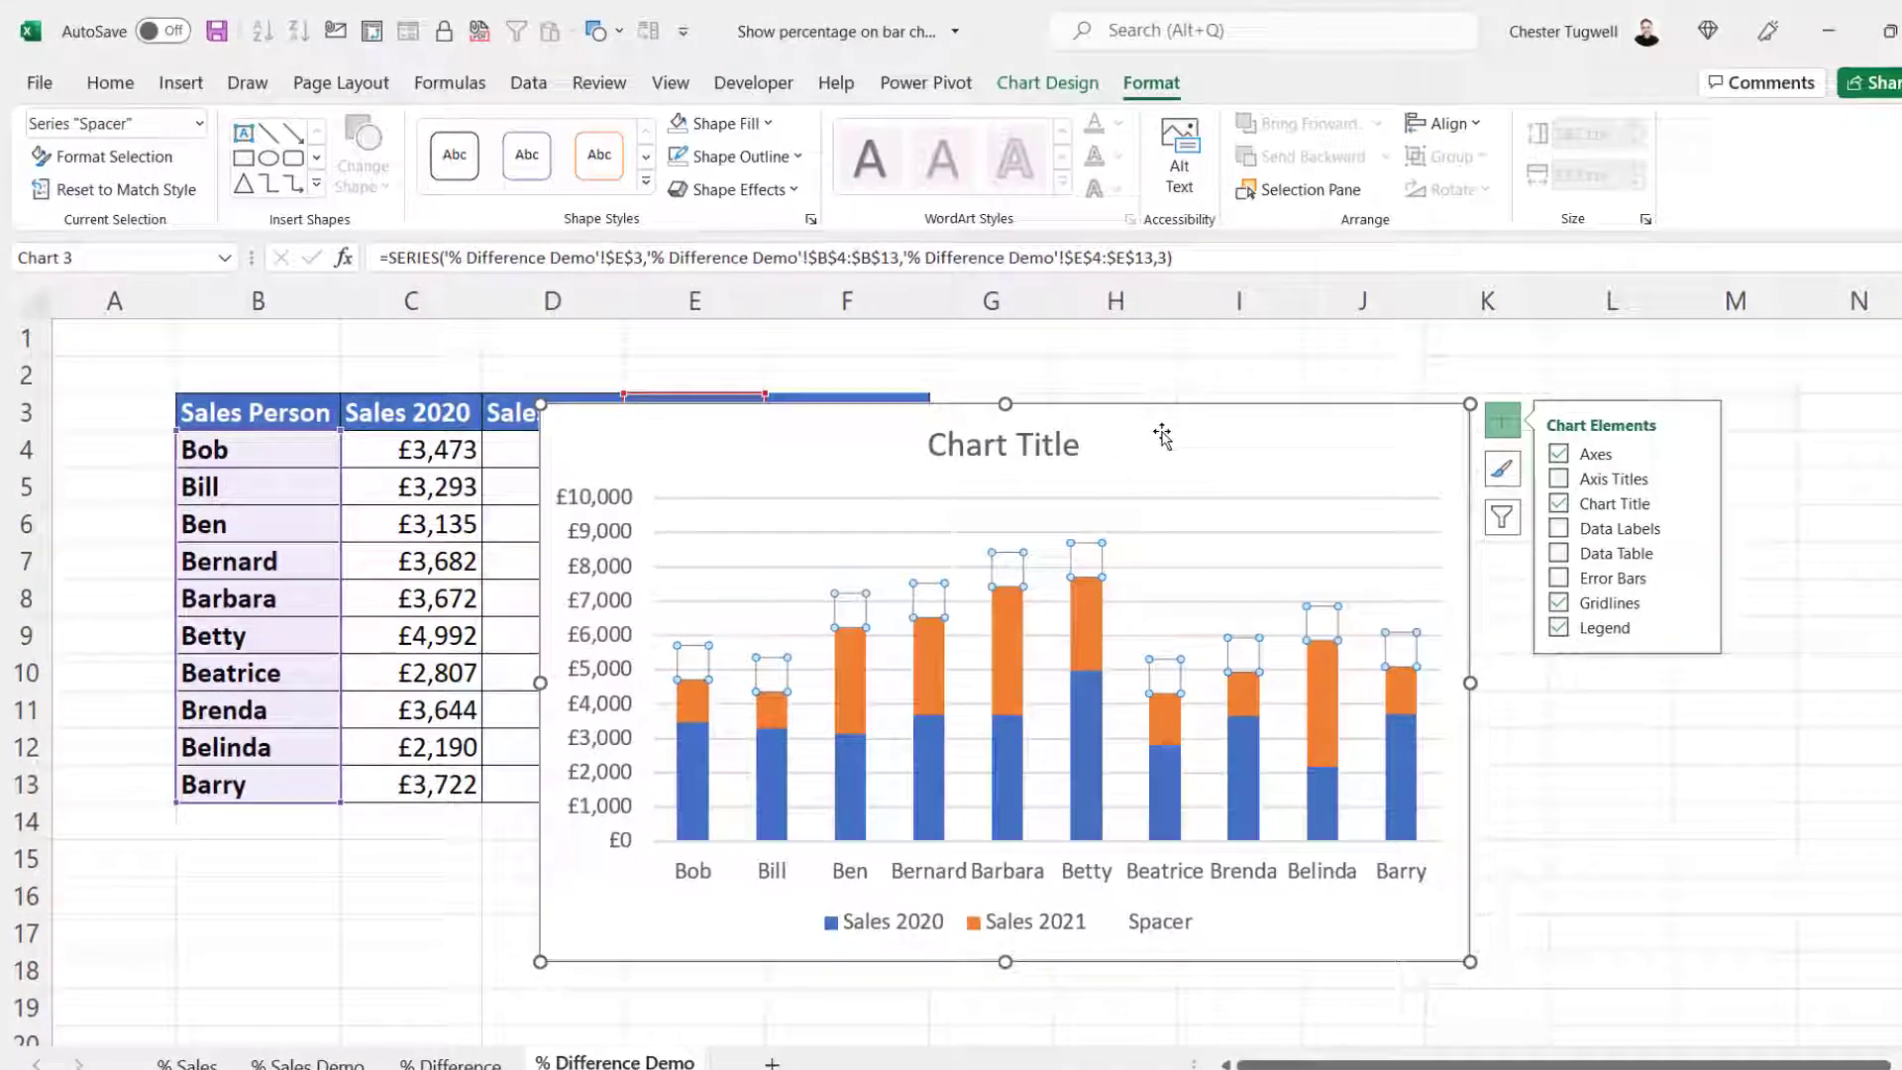
# Move the chart below the data table and reselect the Spacer series
pyautogui.moveTo(1132, 511); pyautogui.dragTo(1338, 703)
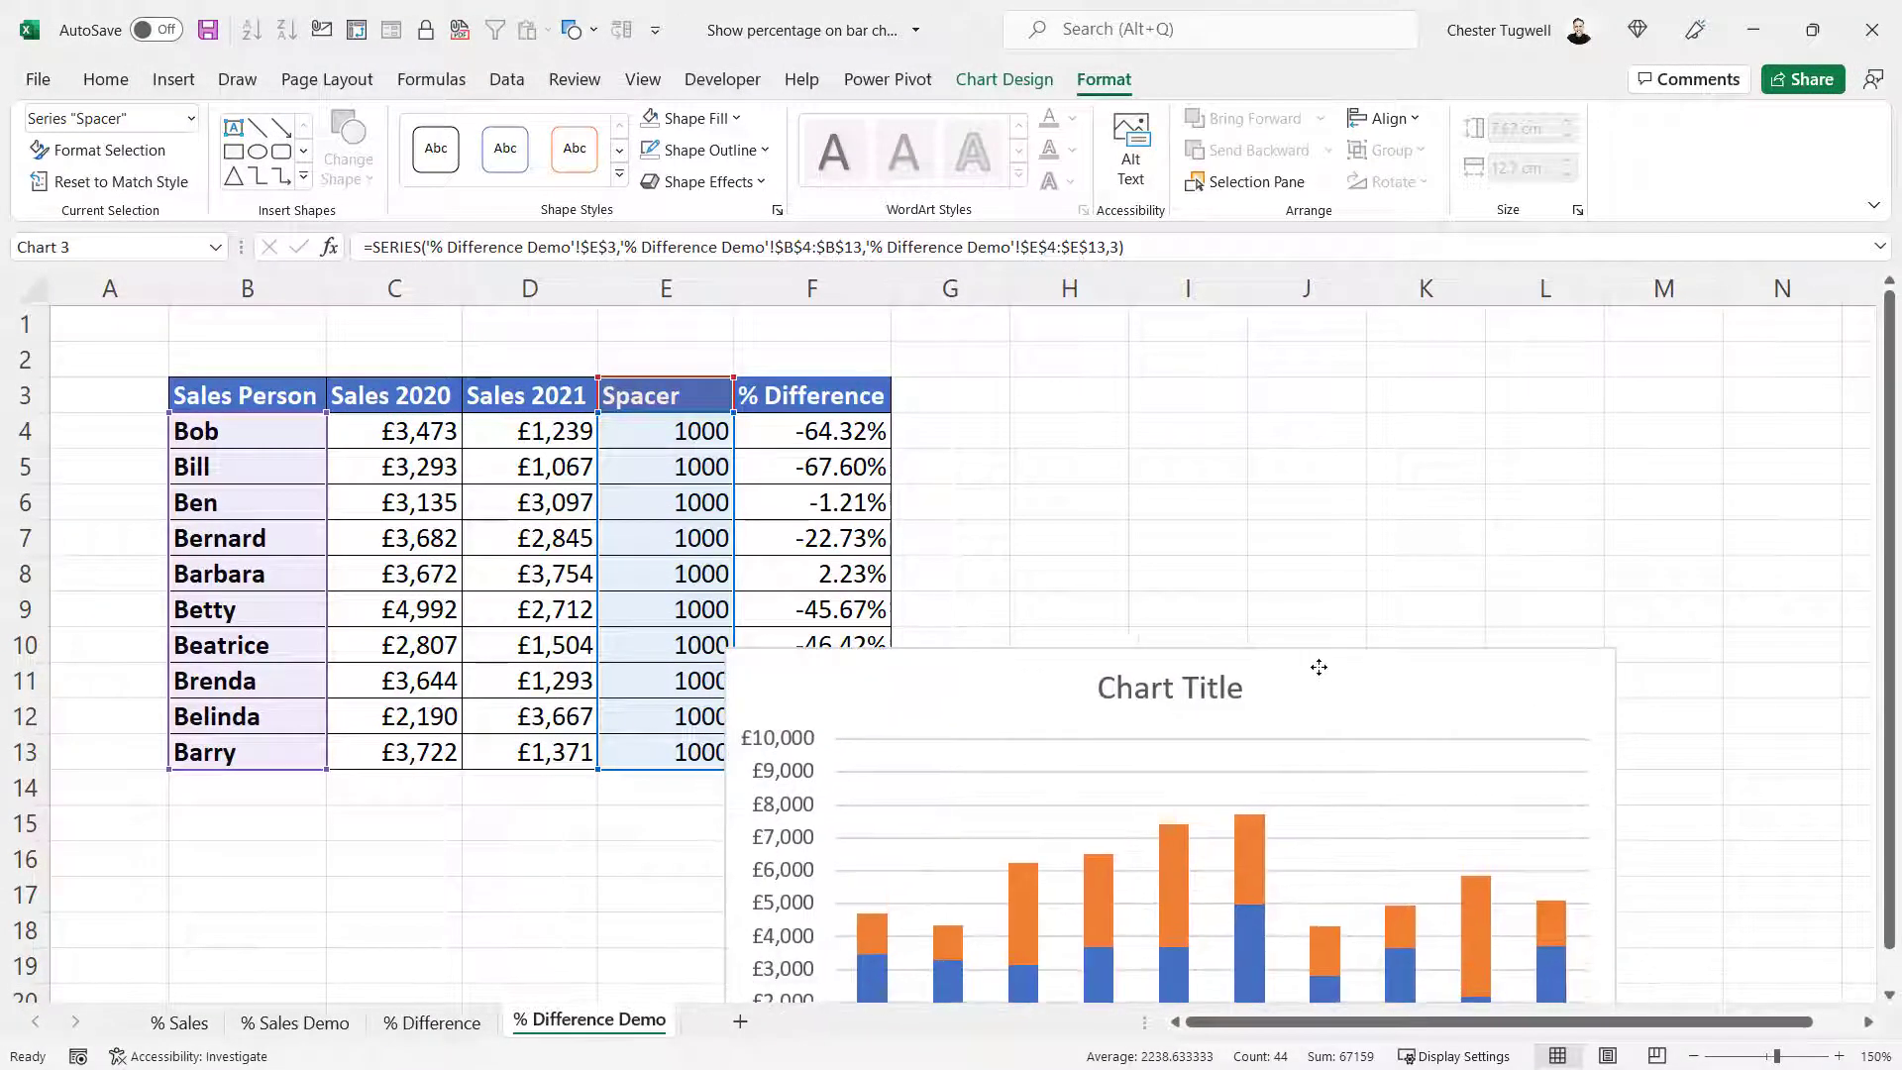
pyautogui.moveTo(1338, 704); pyautogui.dragTo(1356, 647)
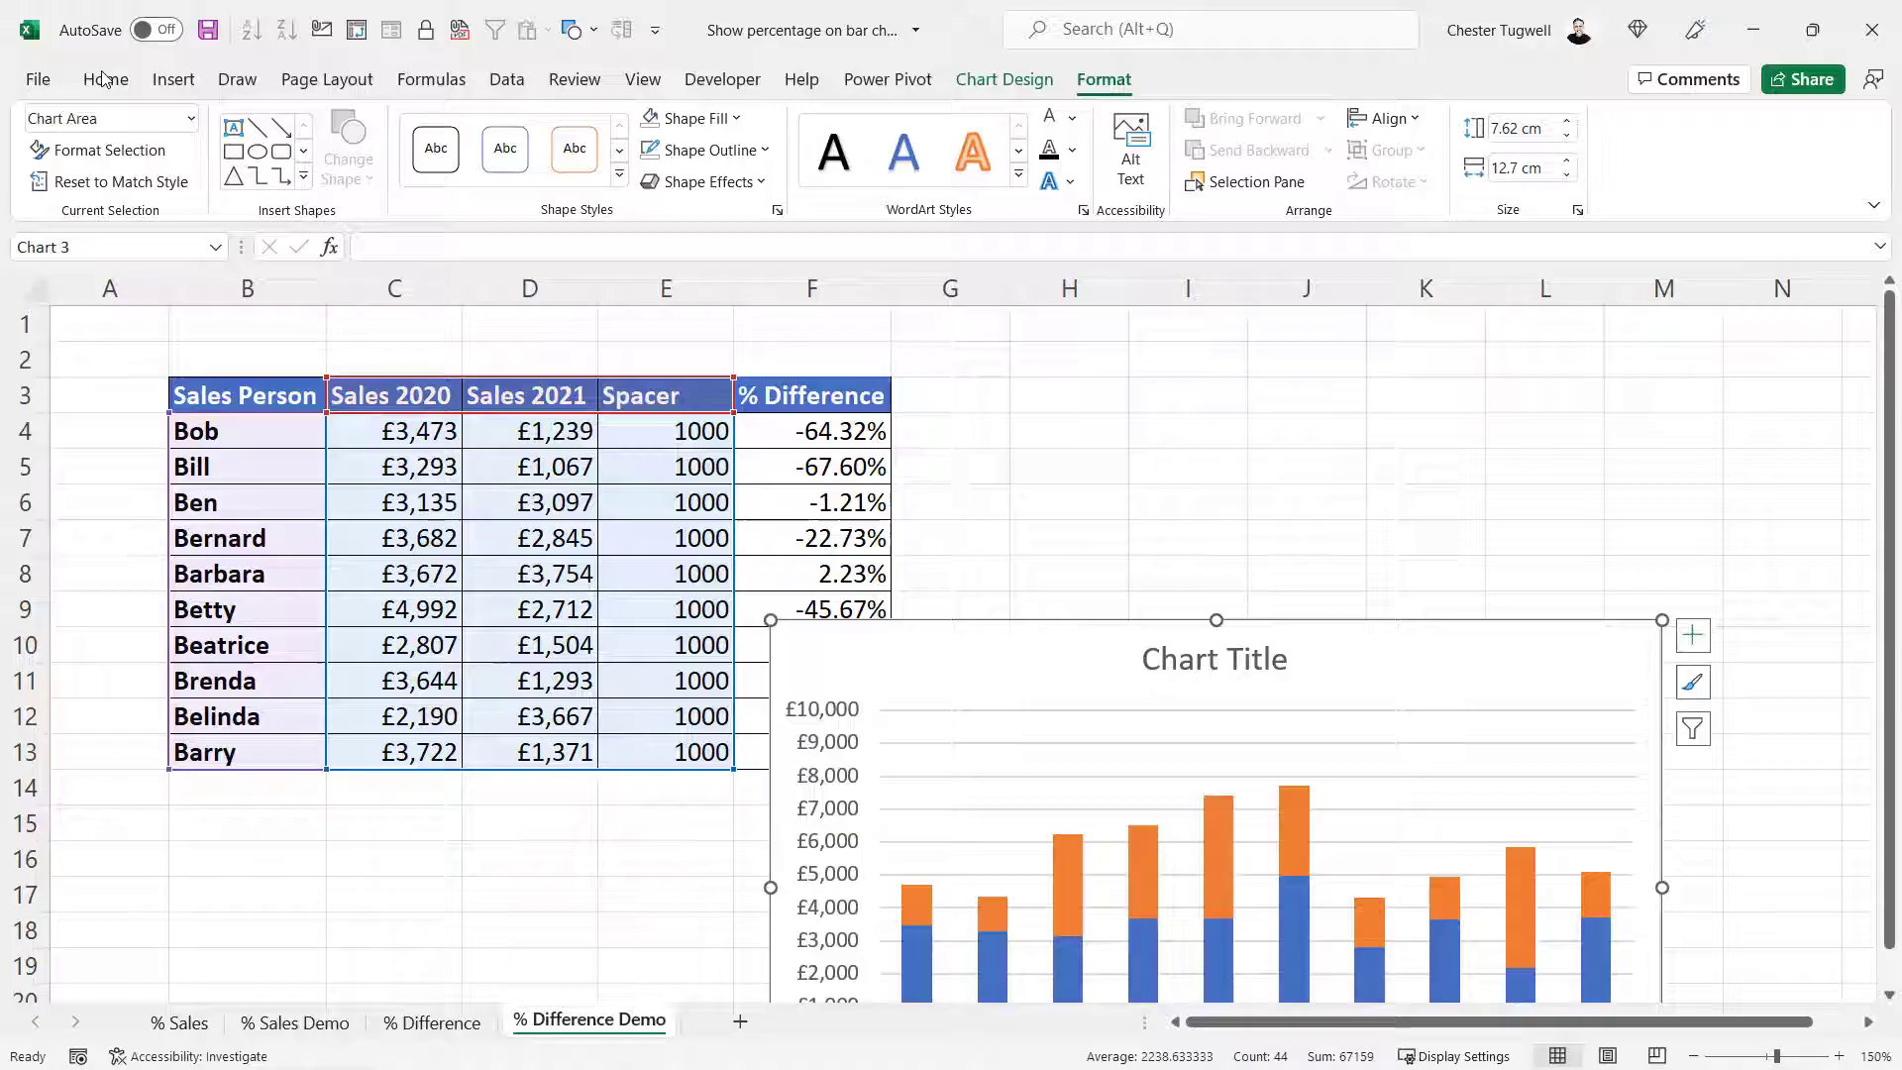
pyautogui.click(191, 118)
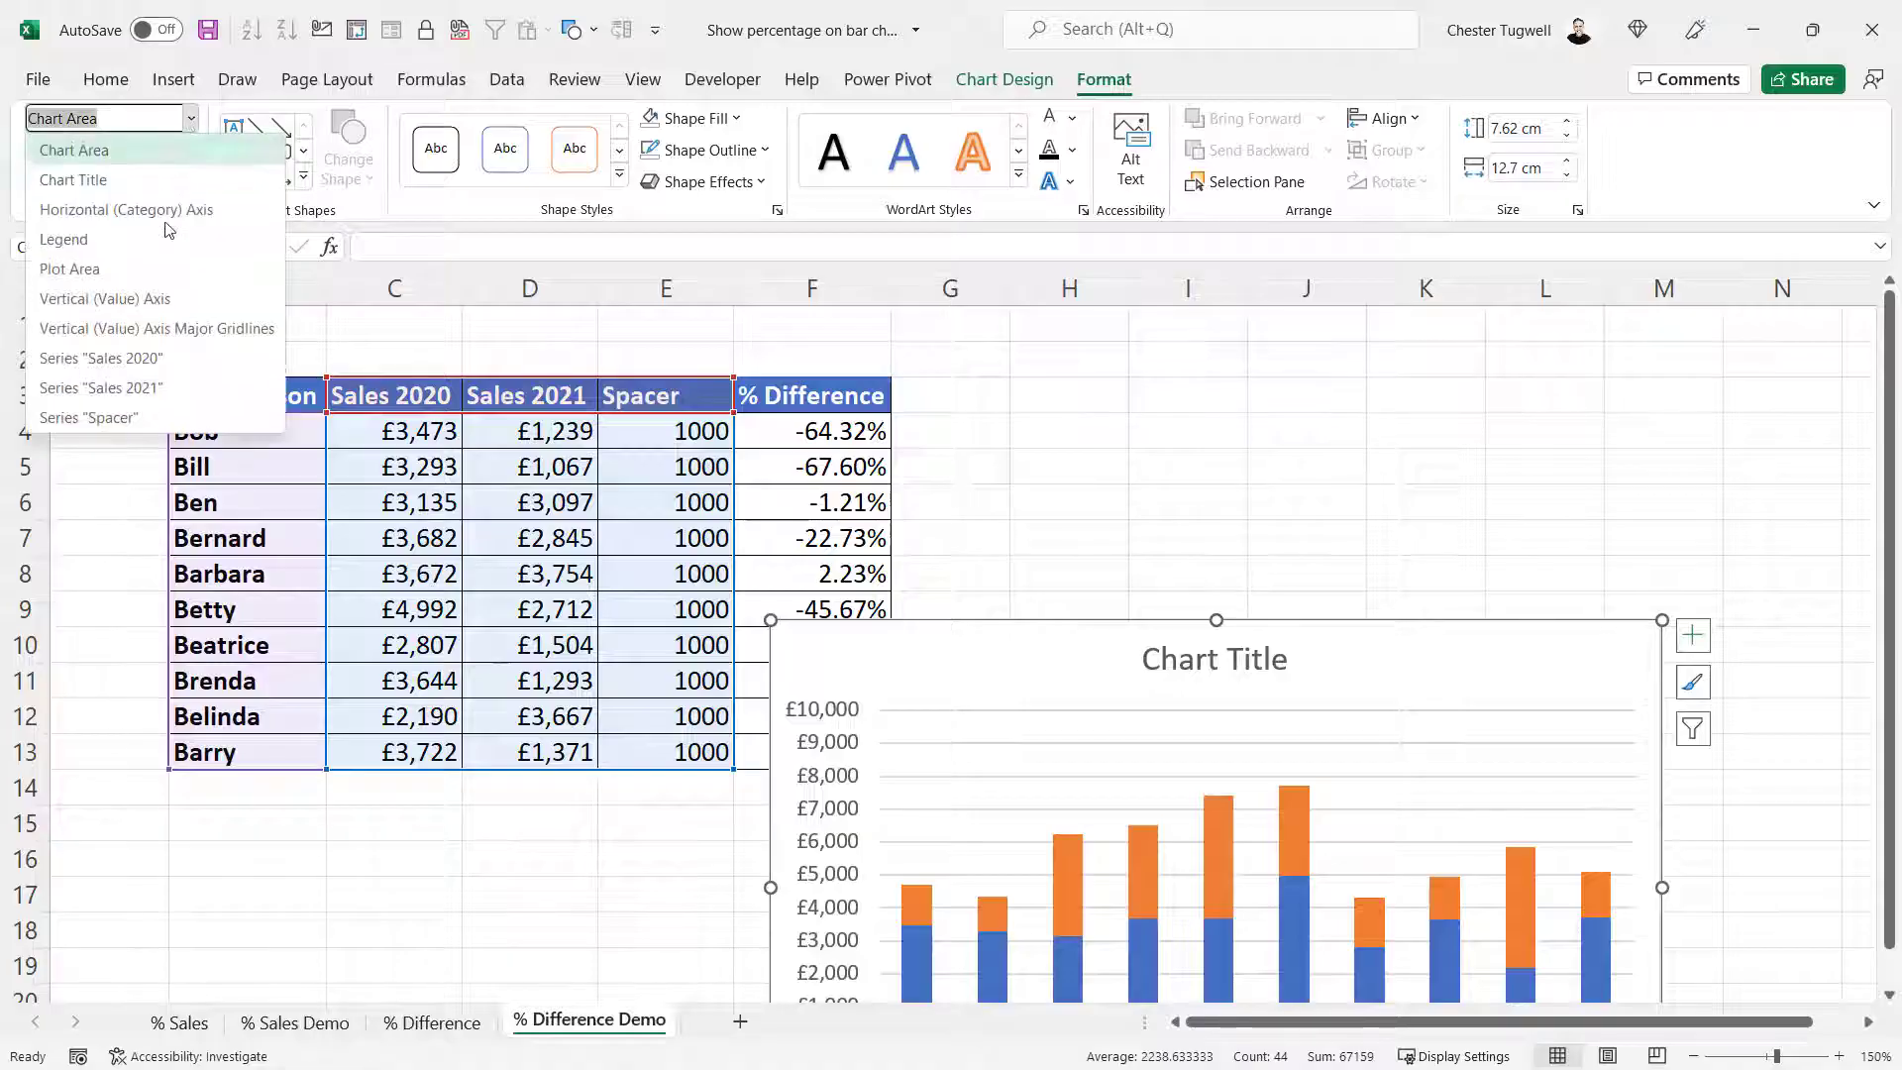
pyautogui.click(99, 421)
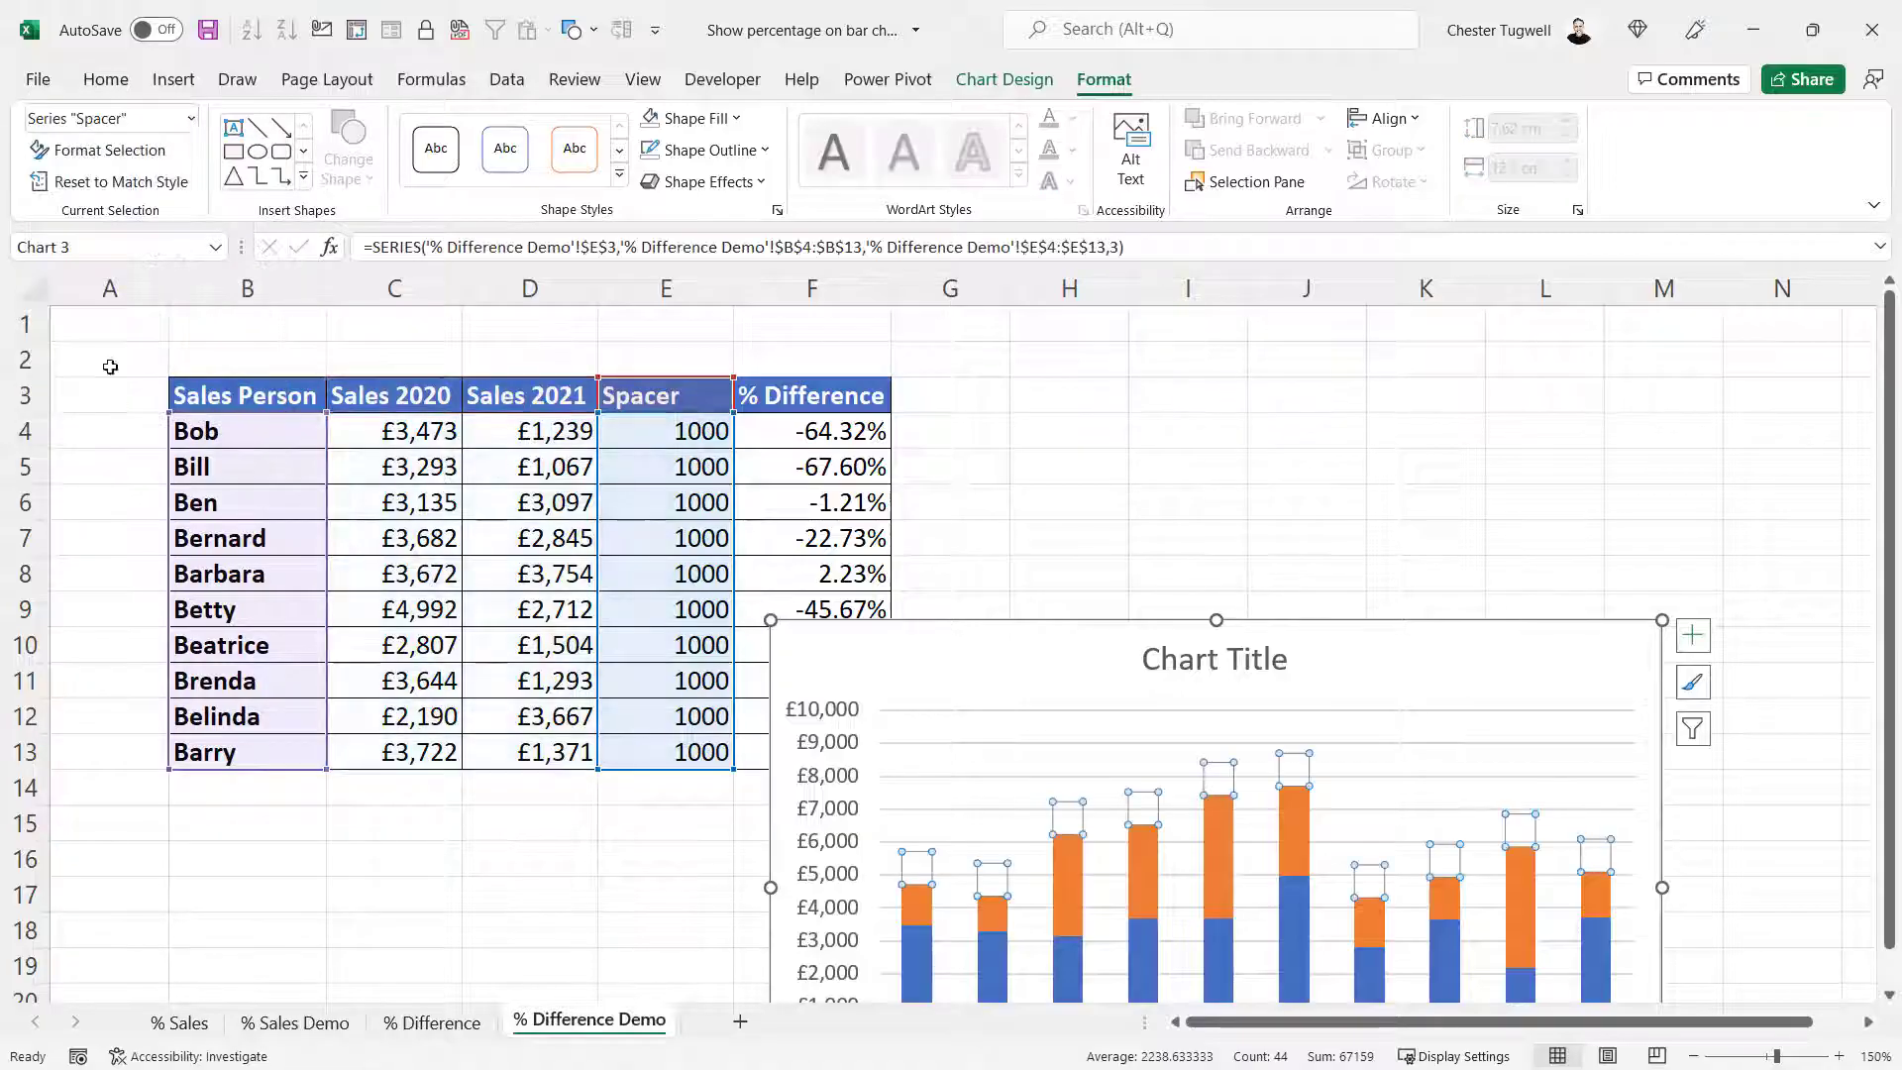
# Add data labels taking Value From Cells from the % Difference range F4:F13
pyautogui.click(1691, 635)
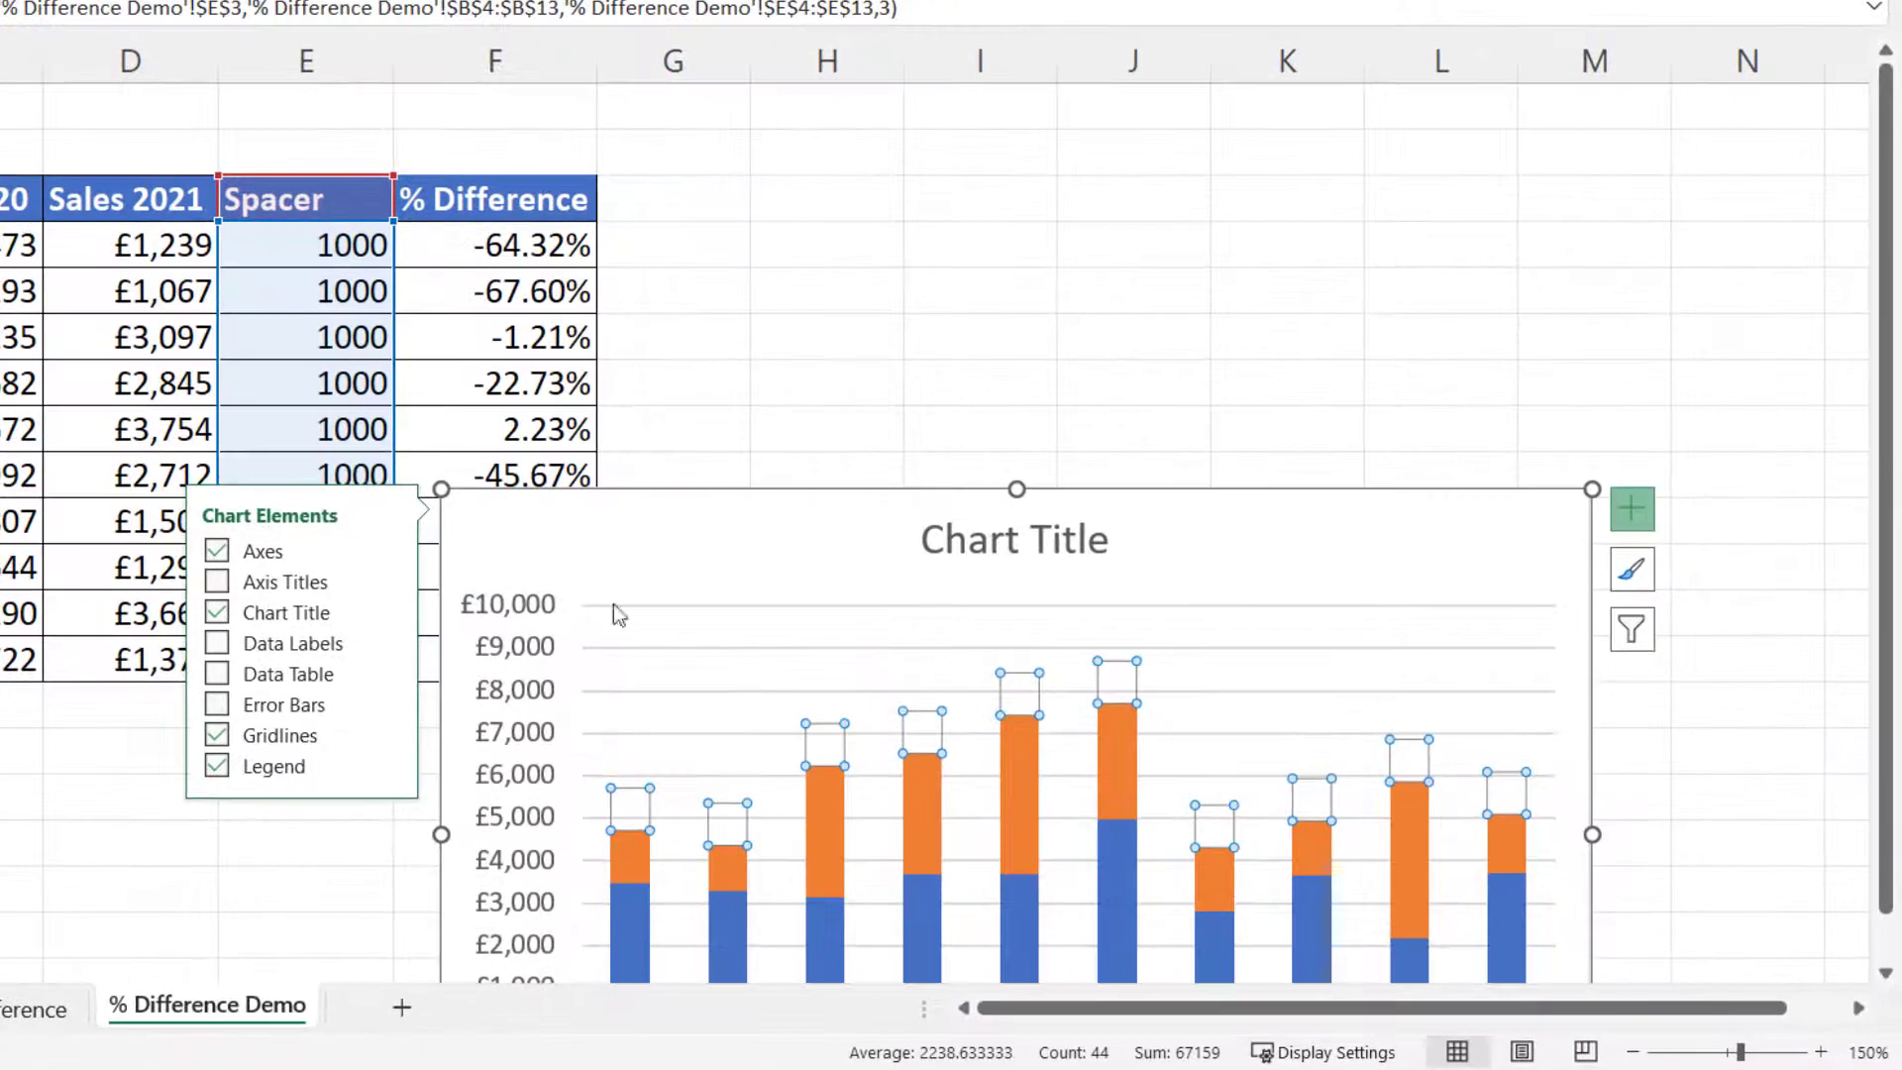
pyautogui.moveTo(386, 643)
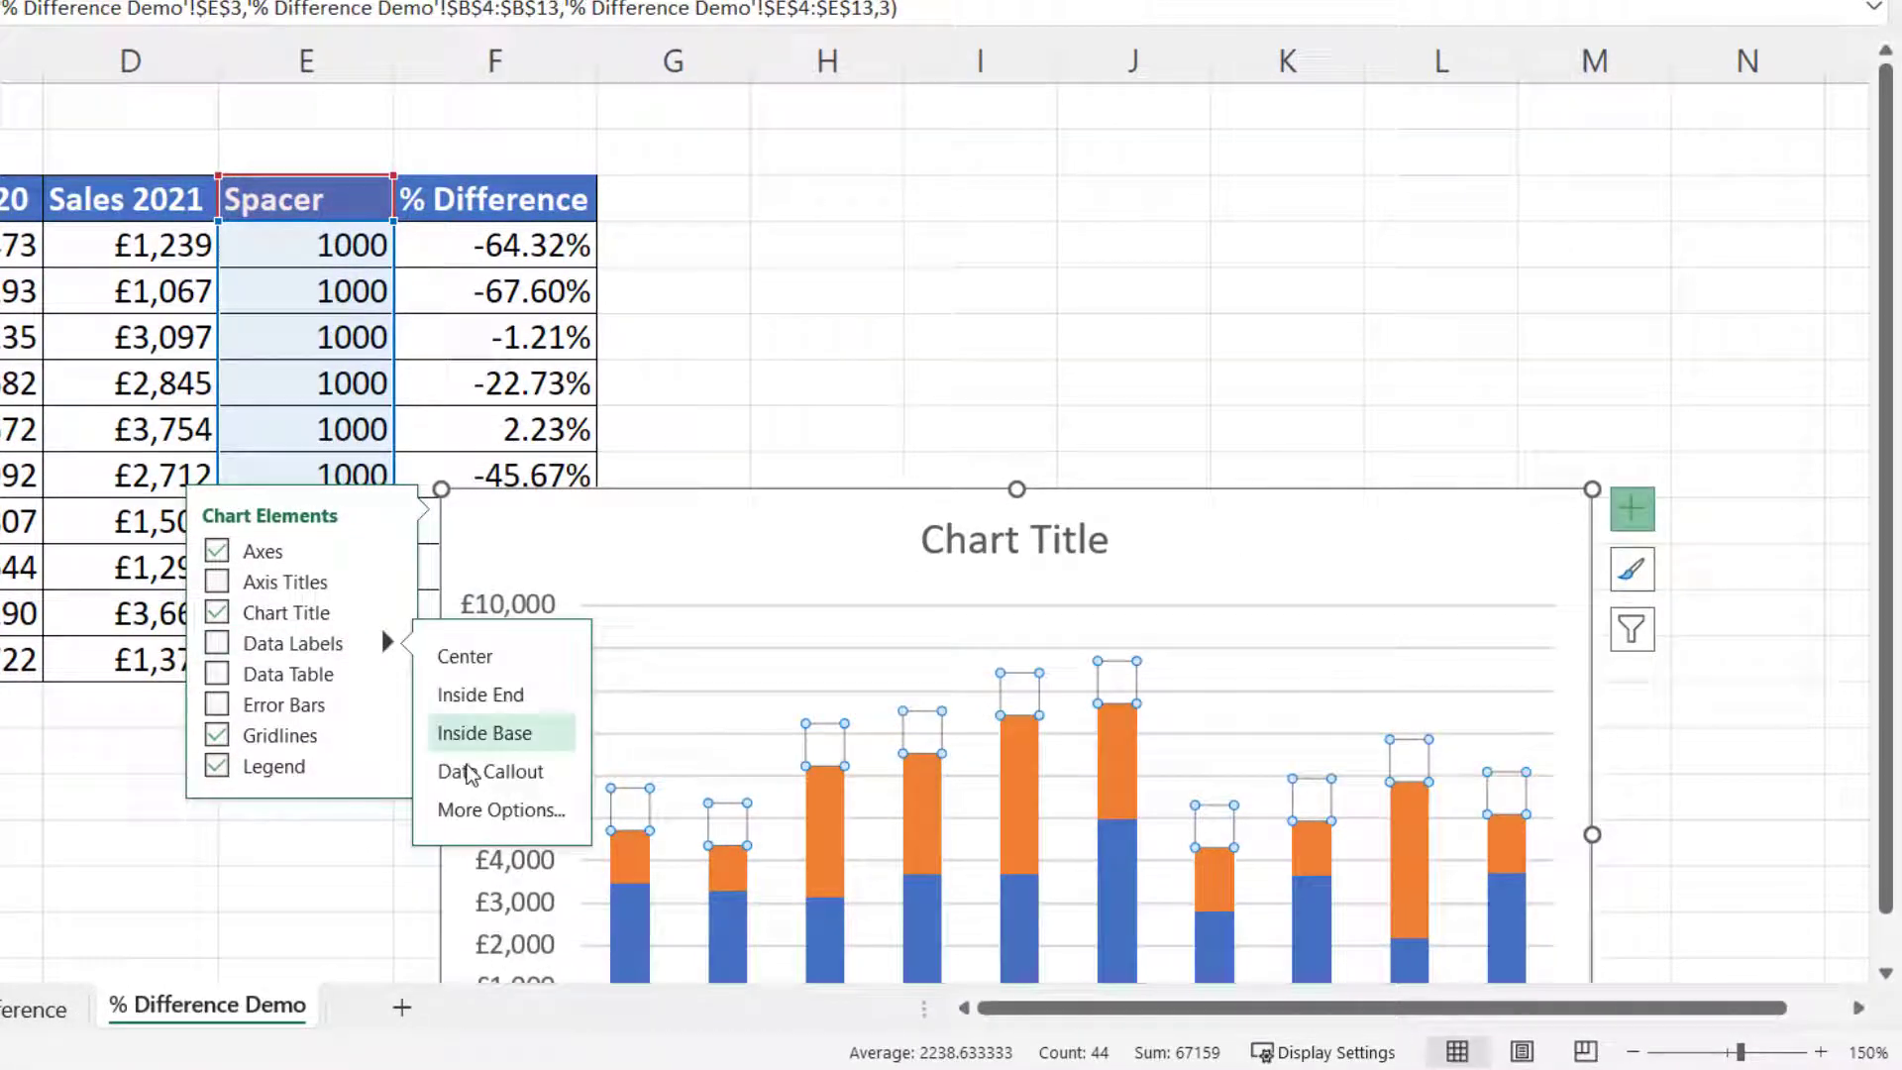
pyautogui.click(477, 805)
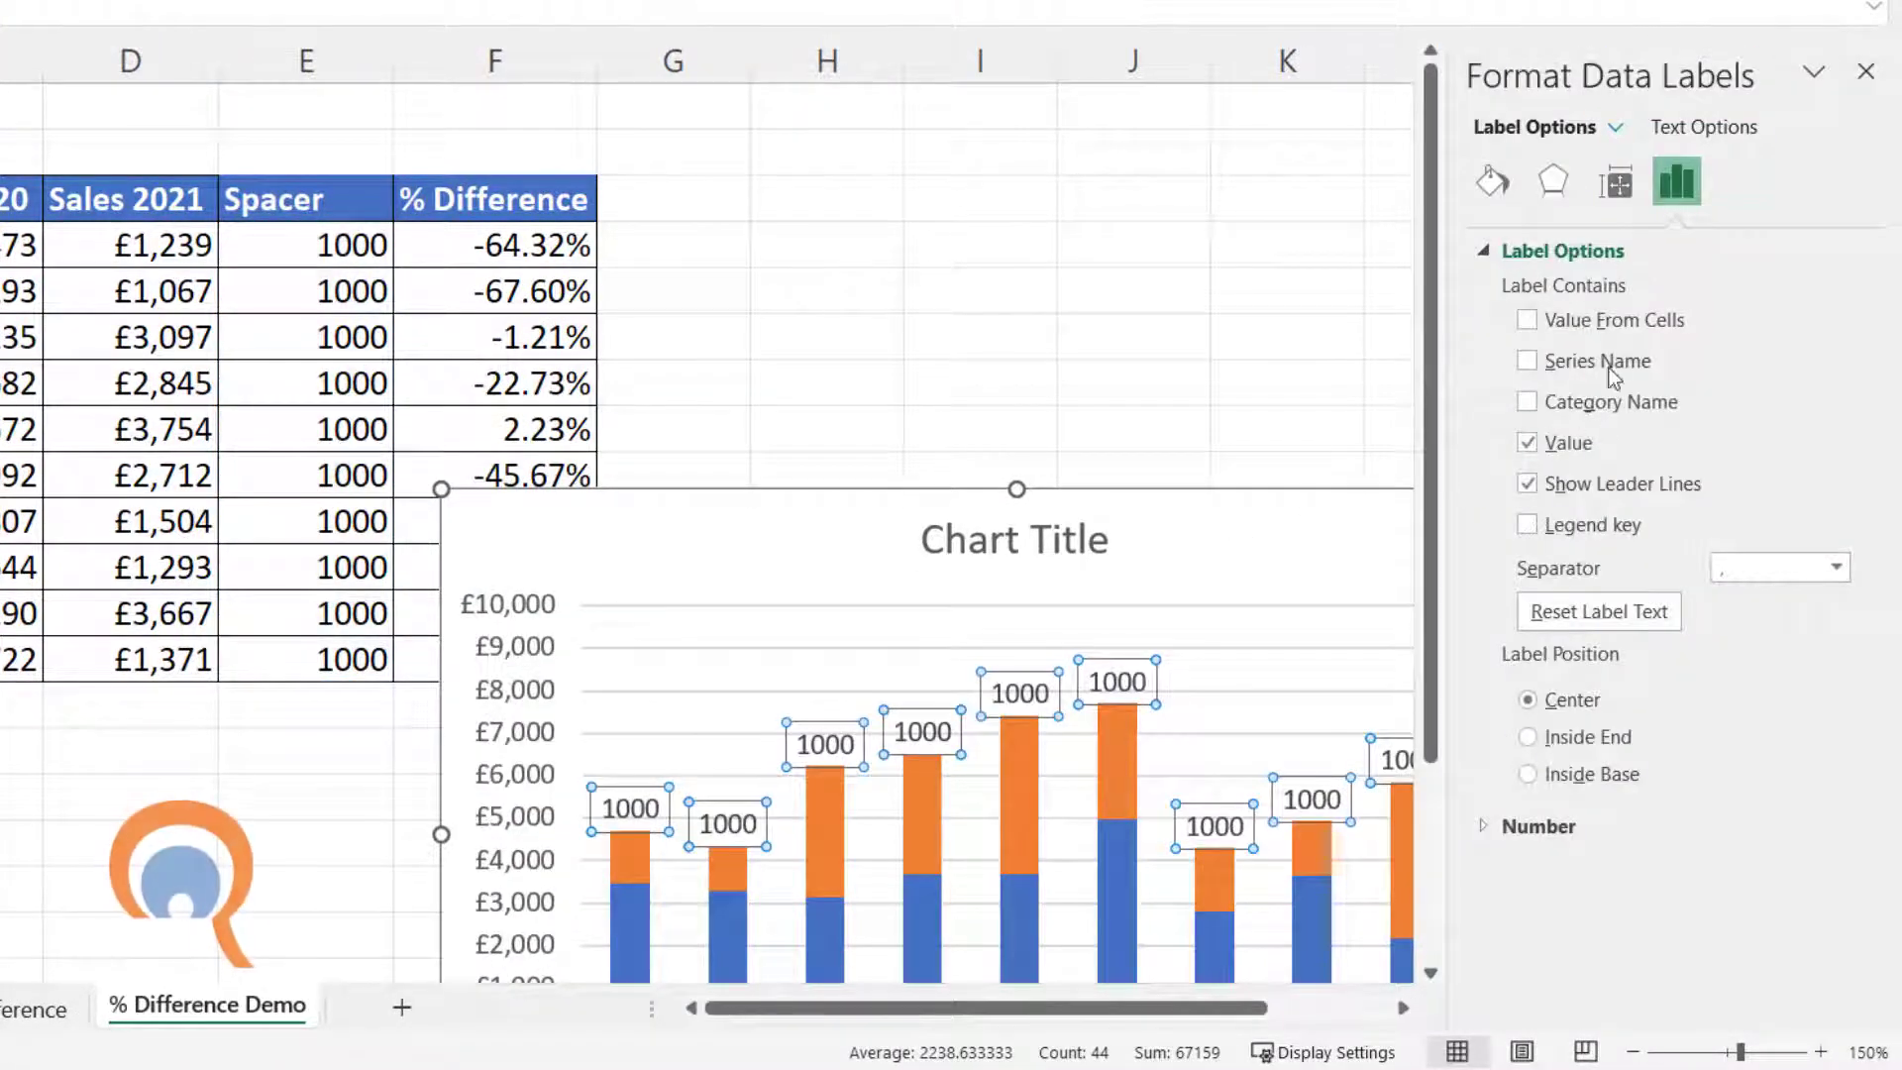
pyautogui.click(1527, 321)
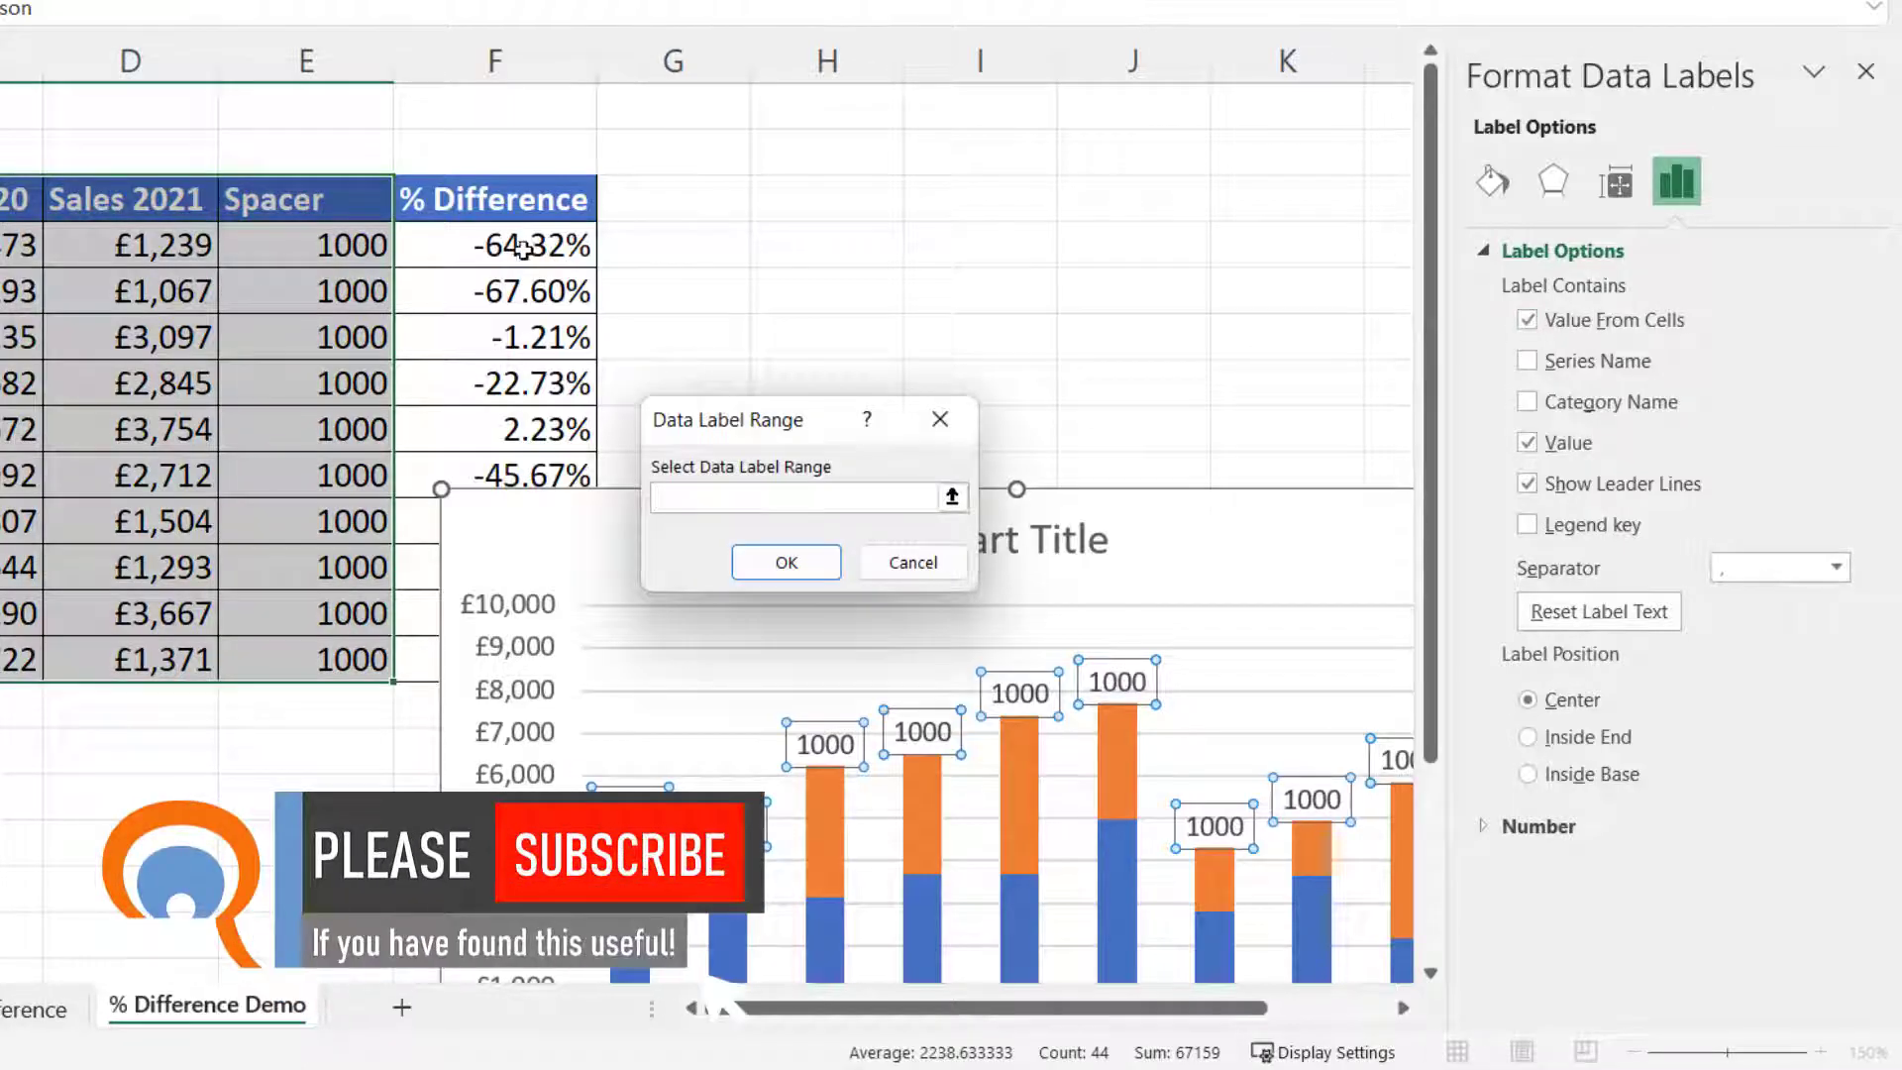
pyautogui.click(515, 268)
pyautogui.moveTo(515, 267); pyautogui.dragTo(452, 667)
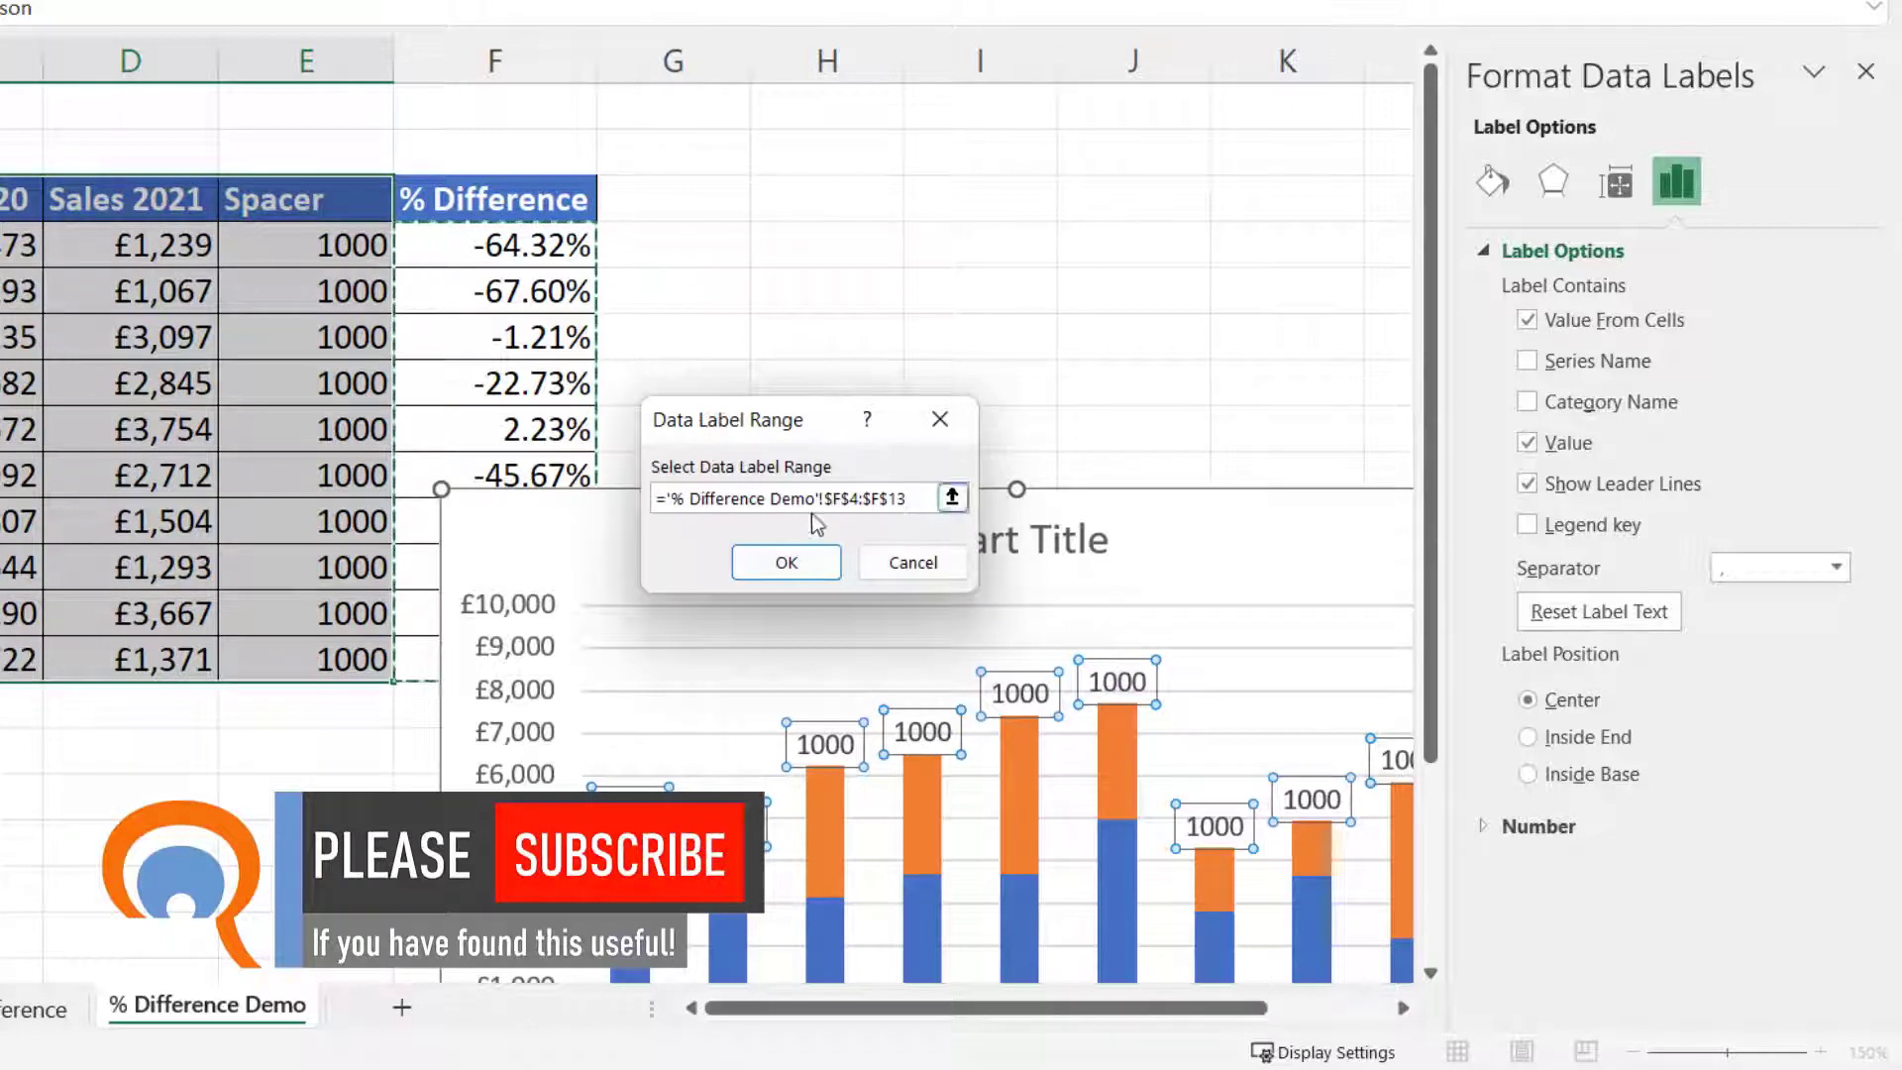
pyautogui.click(786, 564)
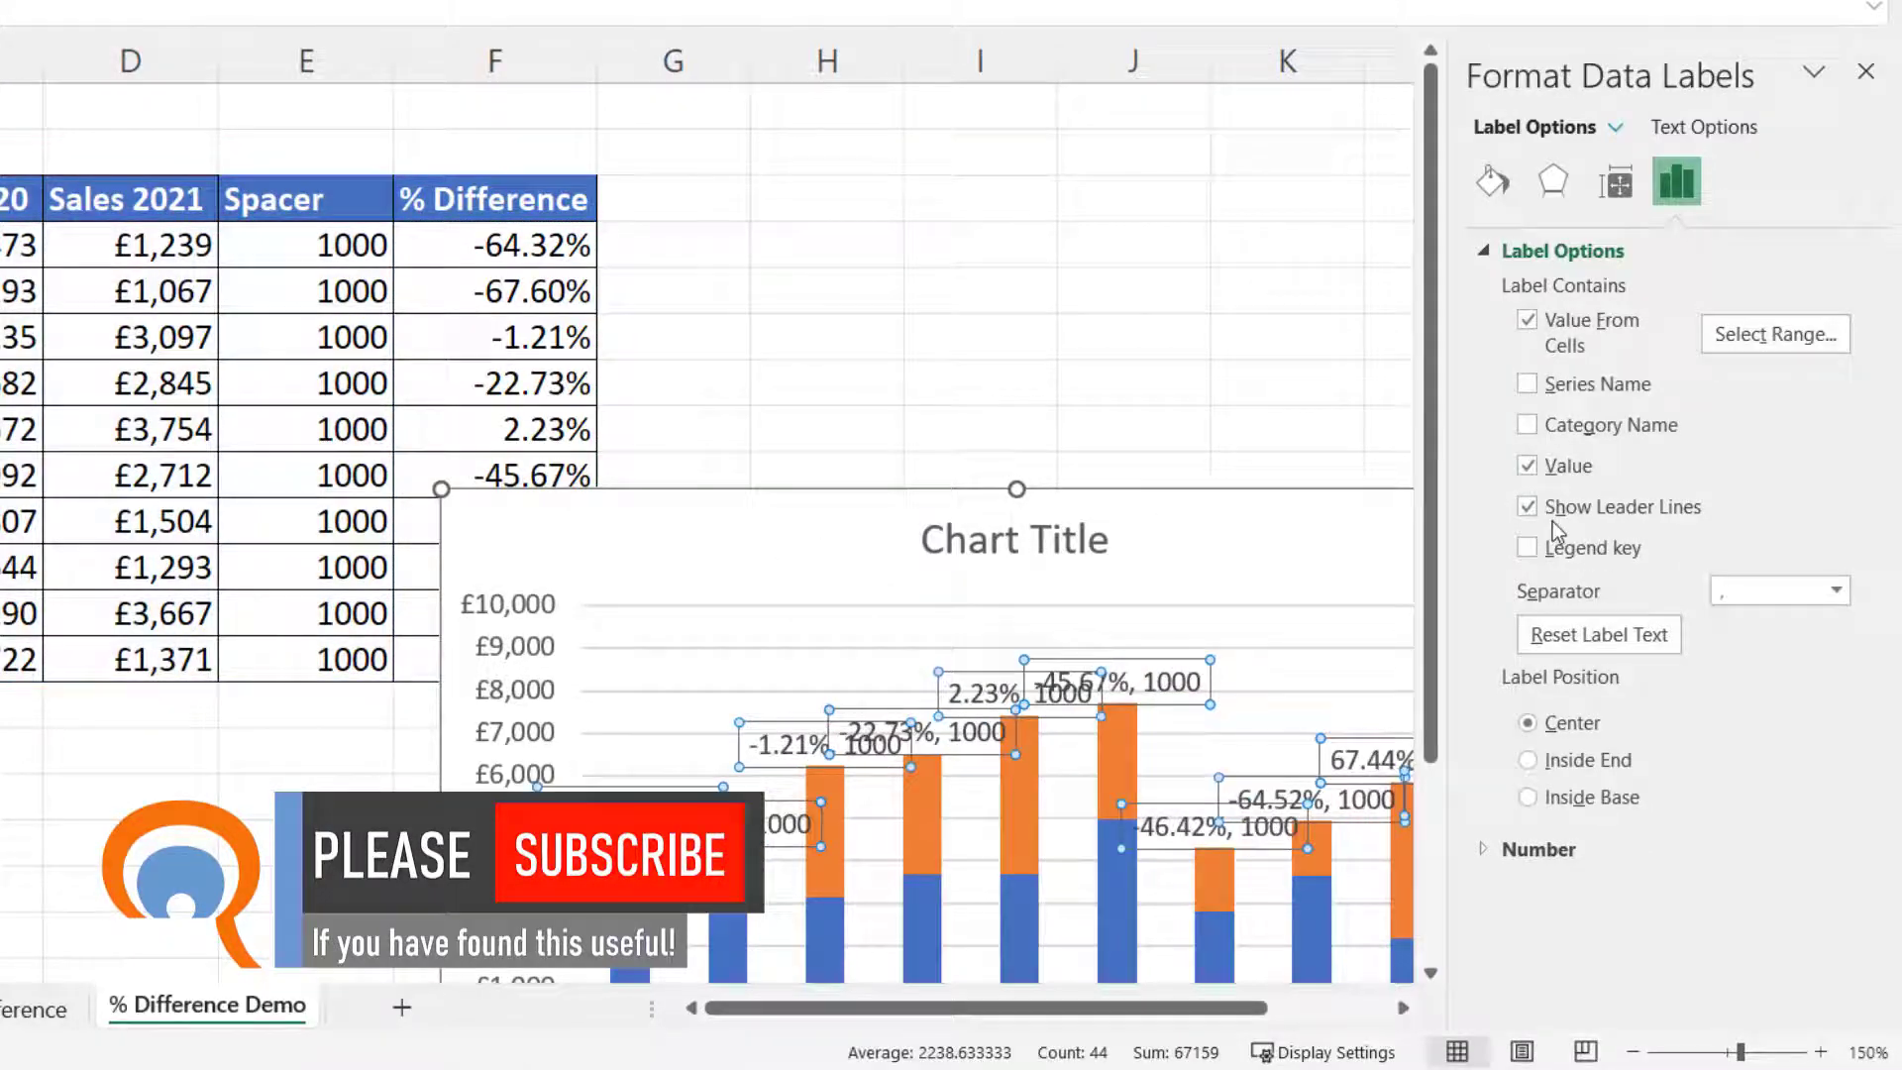
# Untick Value so only the percentages show, and move the chart up beside the table
pyautogui.click(1527, 466)
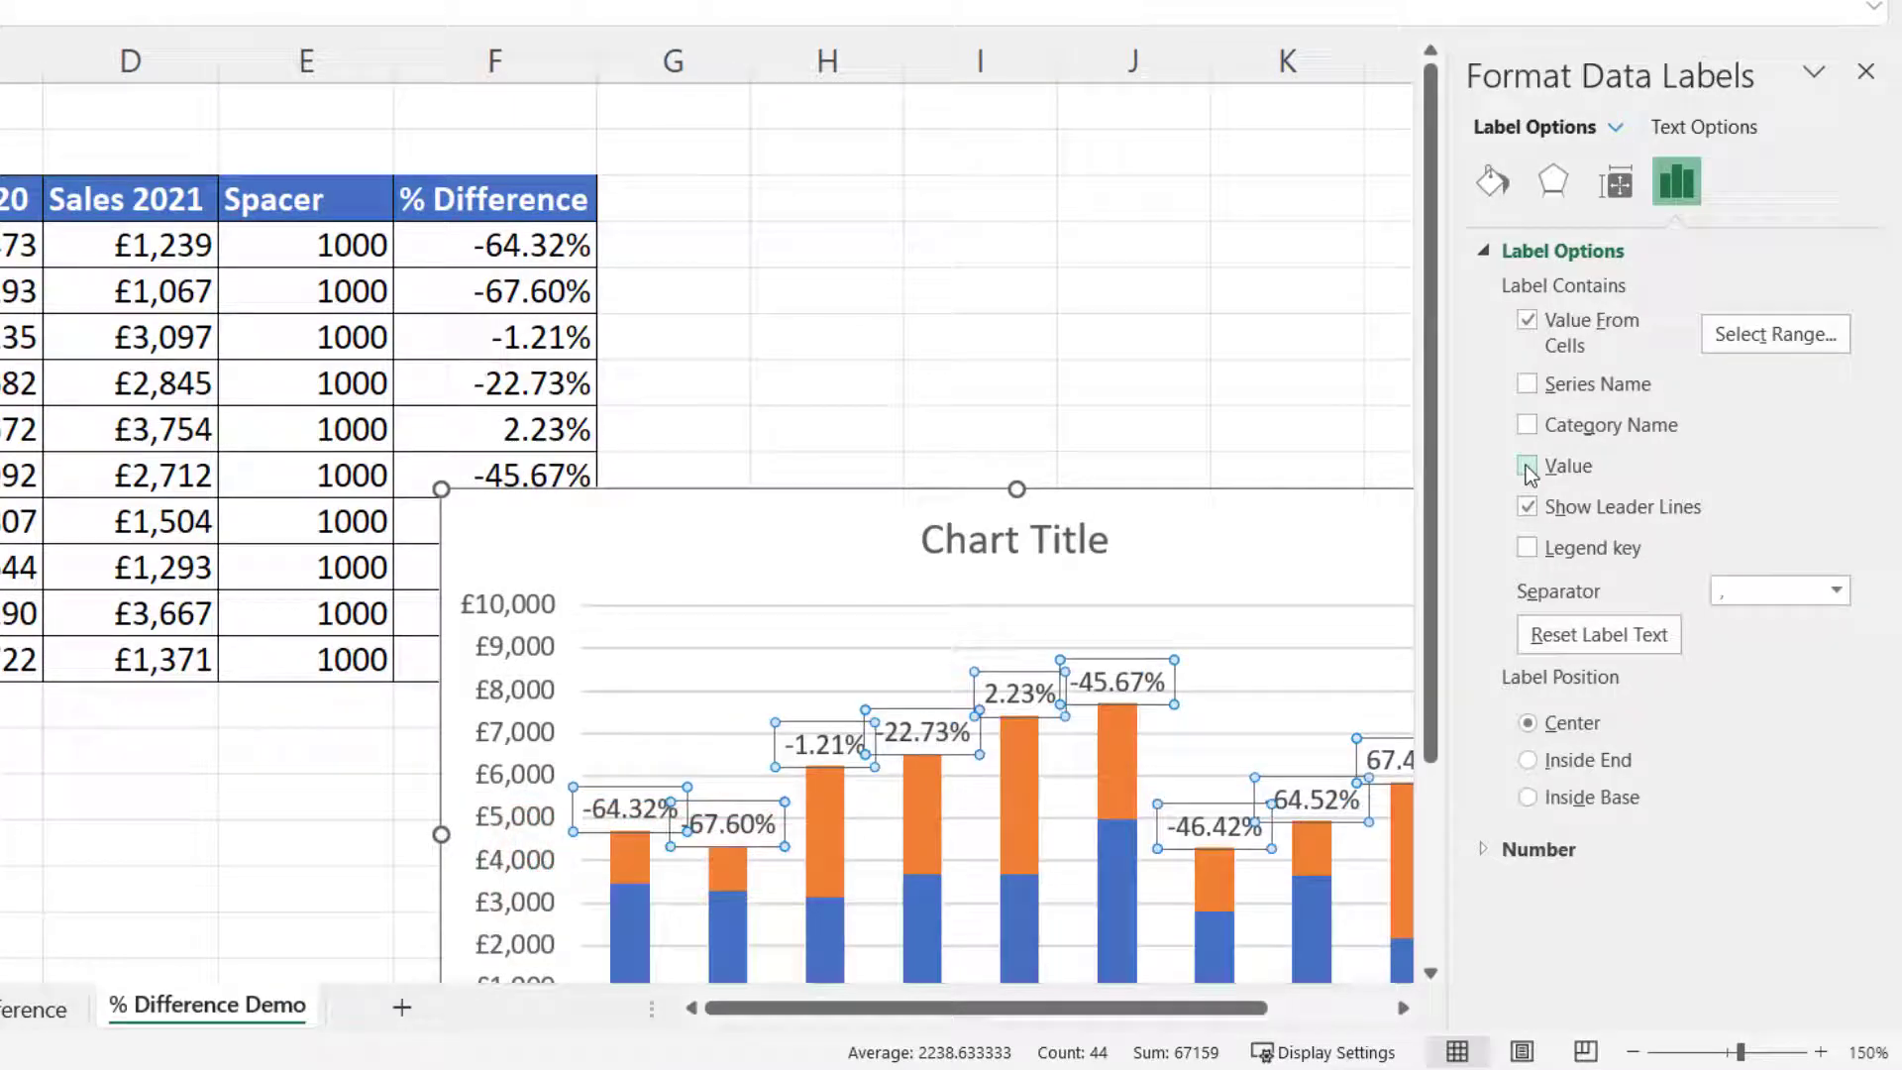
pyautogui.moveTo(815, 499); pyautogui.dragTo(506, 108)
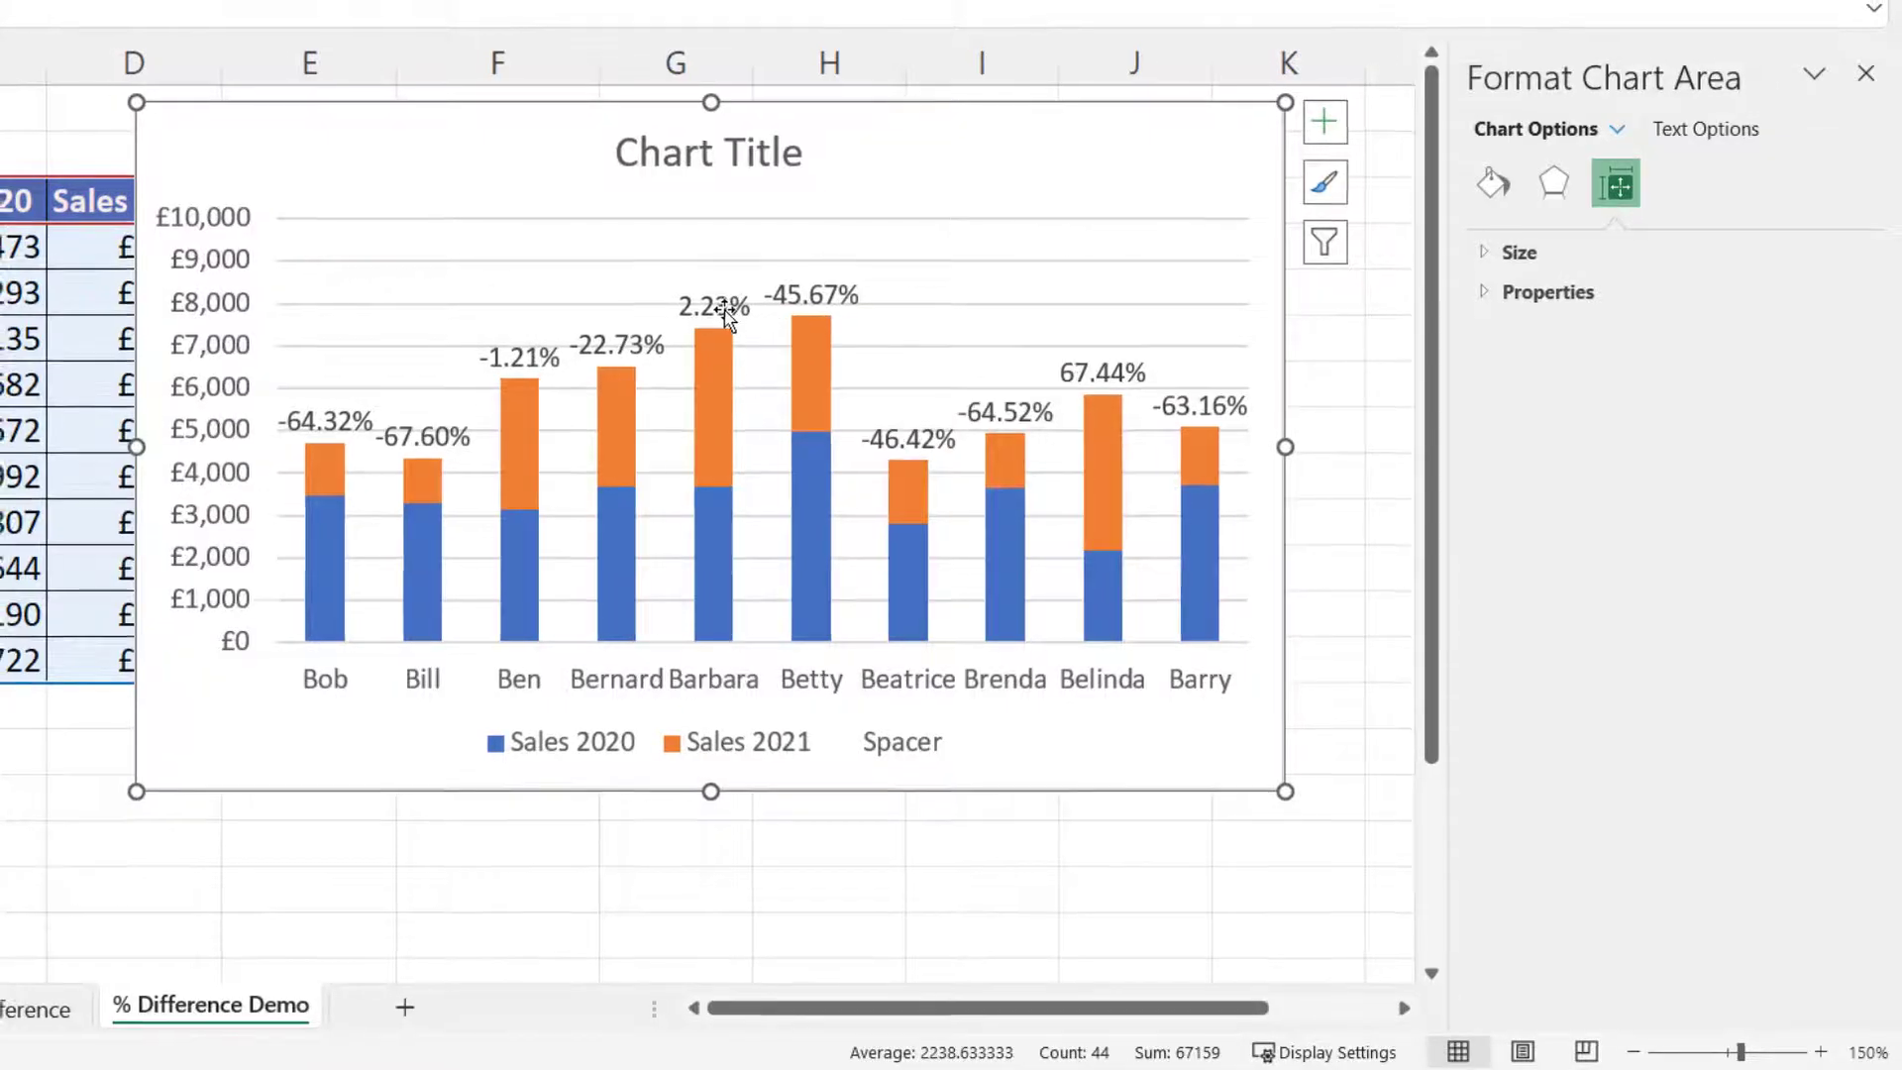
# Decrease the percentage data labels' font size by two steps from the Home ribbon
pyautogui.click(723, 309)
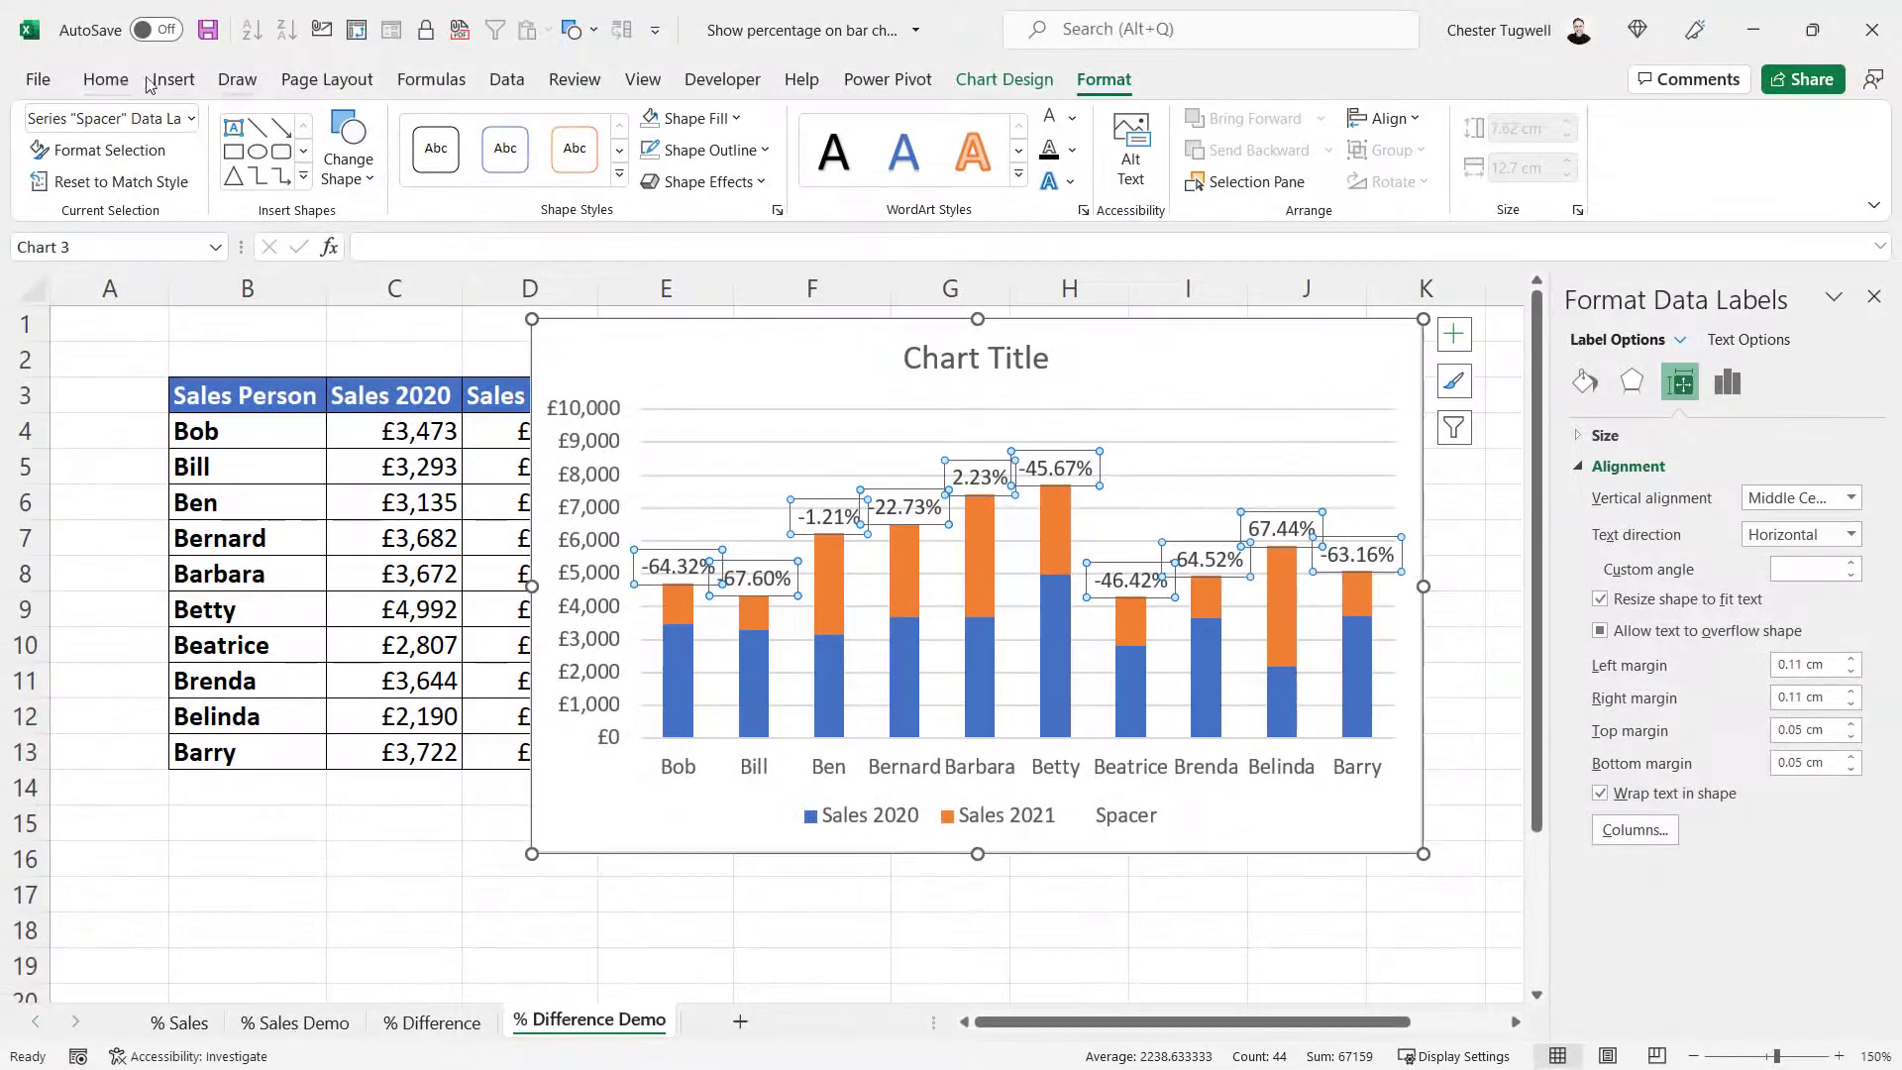
pyautogui.click(108, 81)
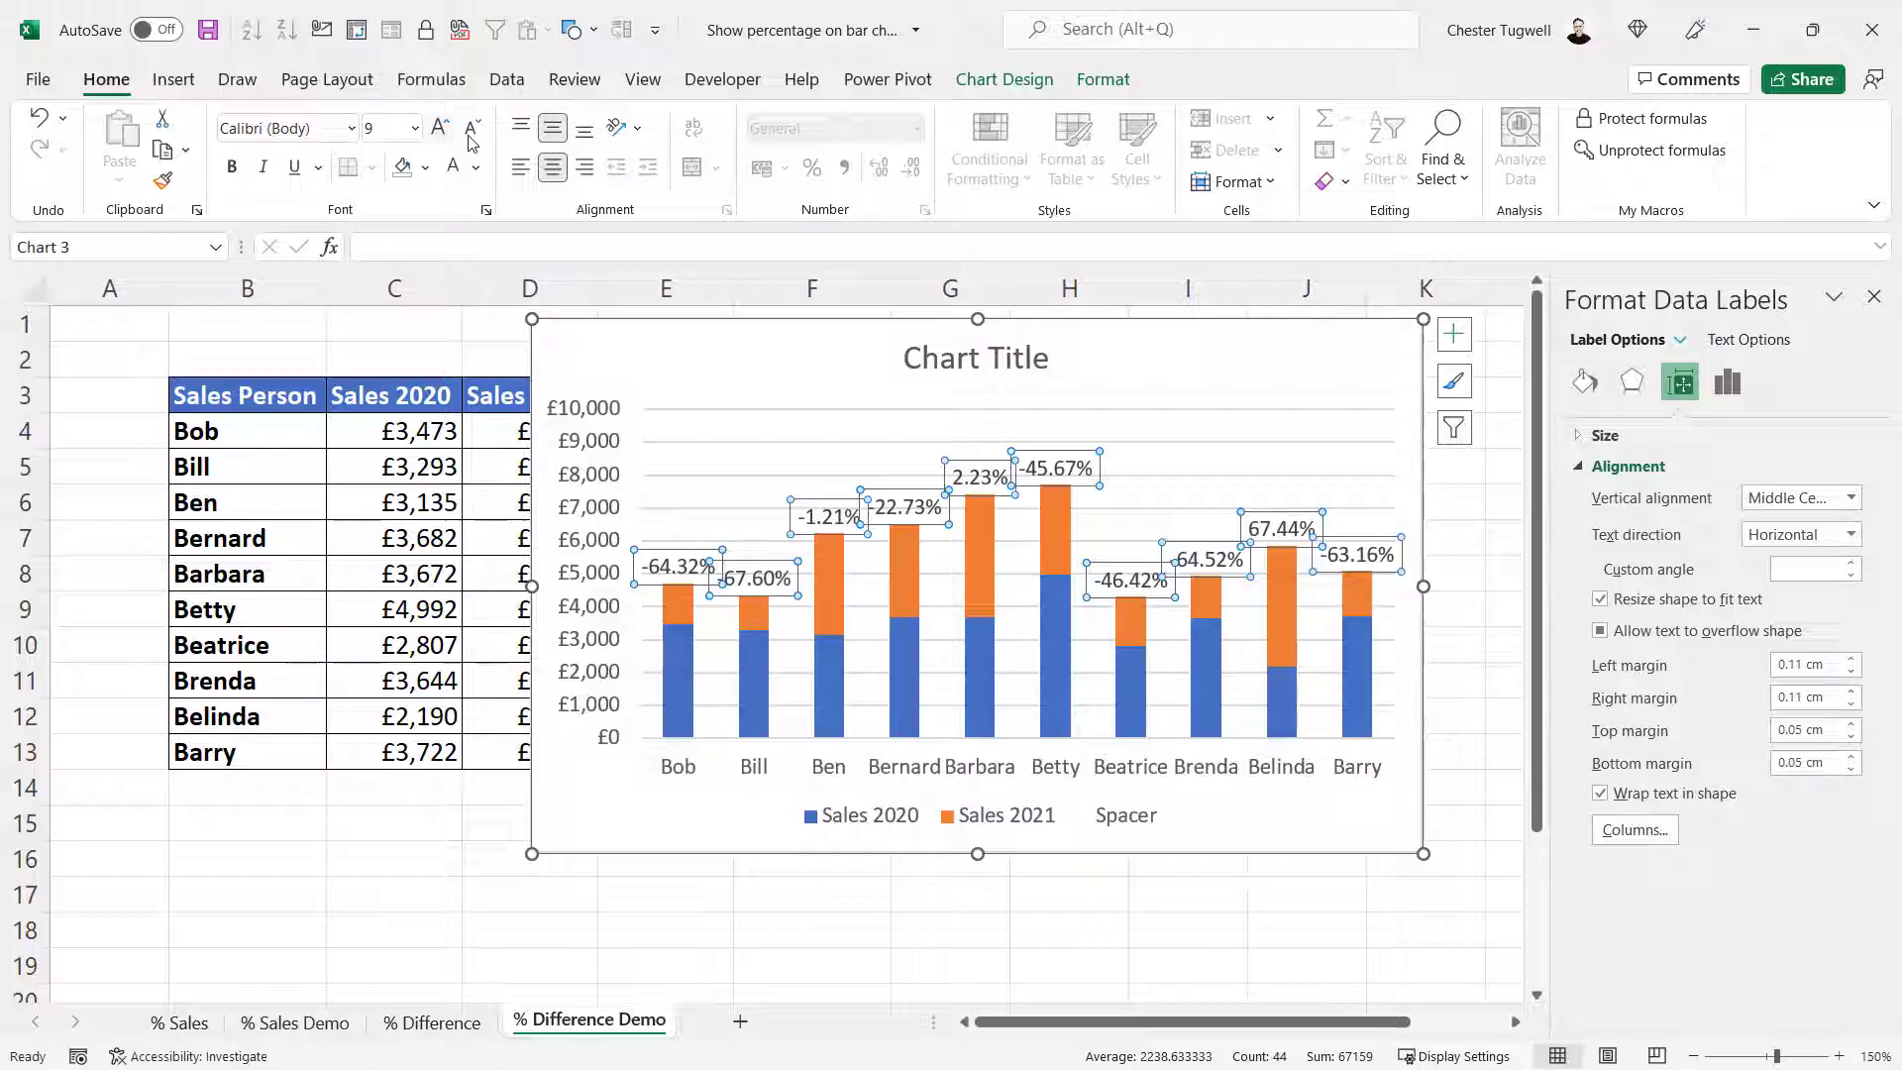
pyautogui.click(471, 131)
pyautogui.click(469, 130)
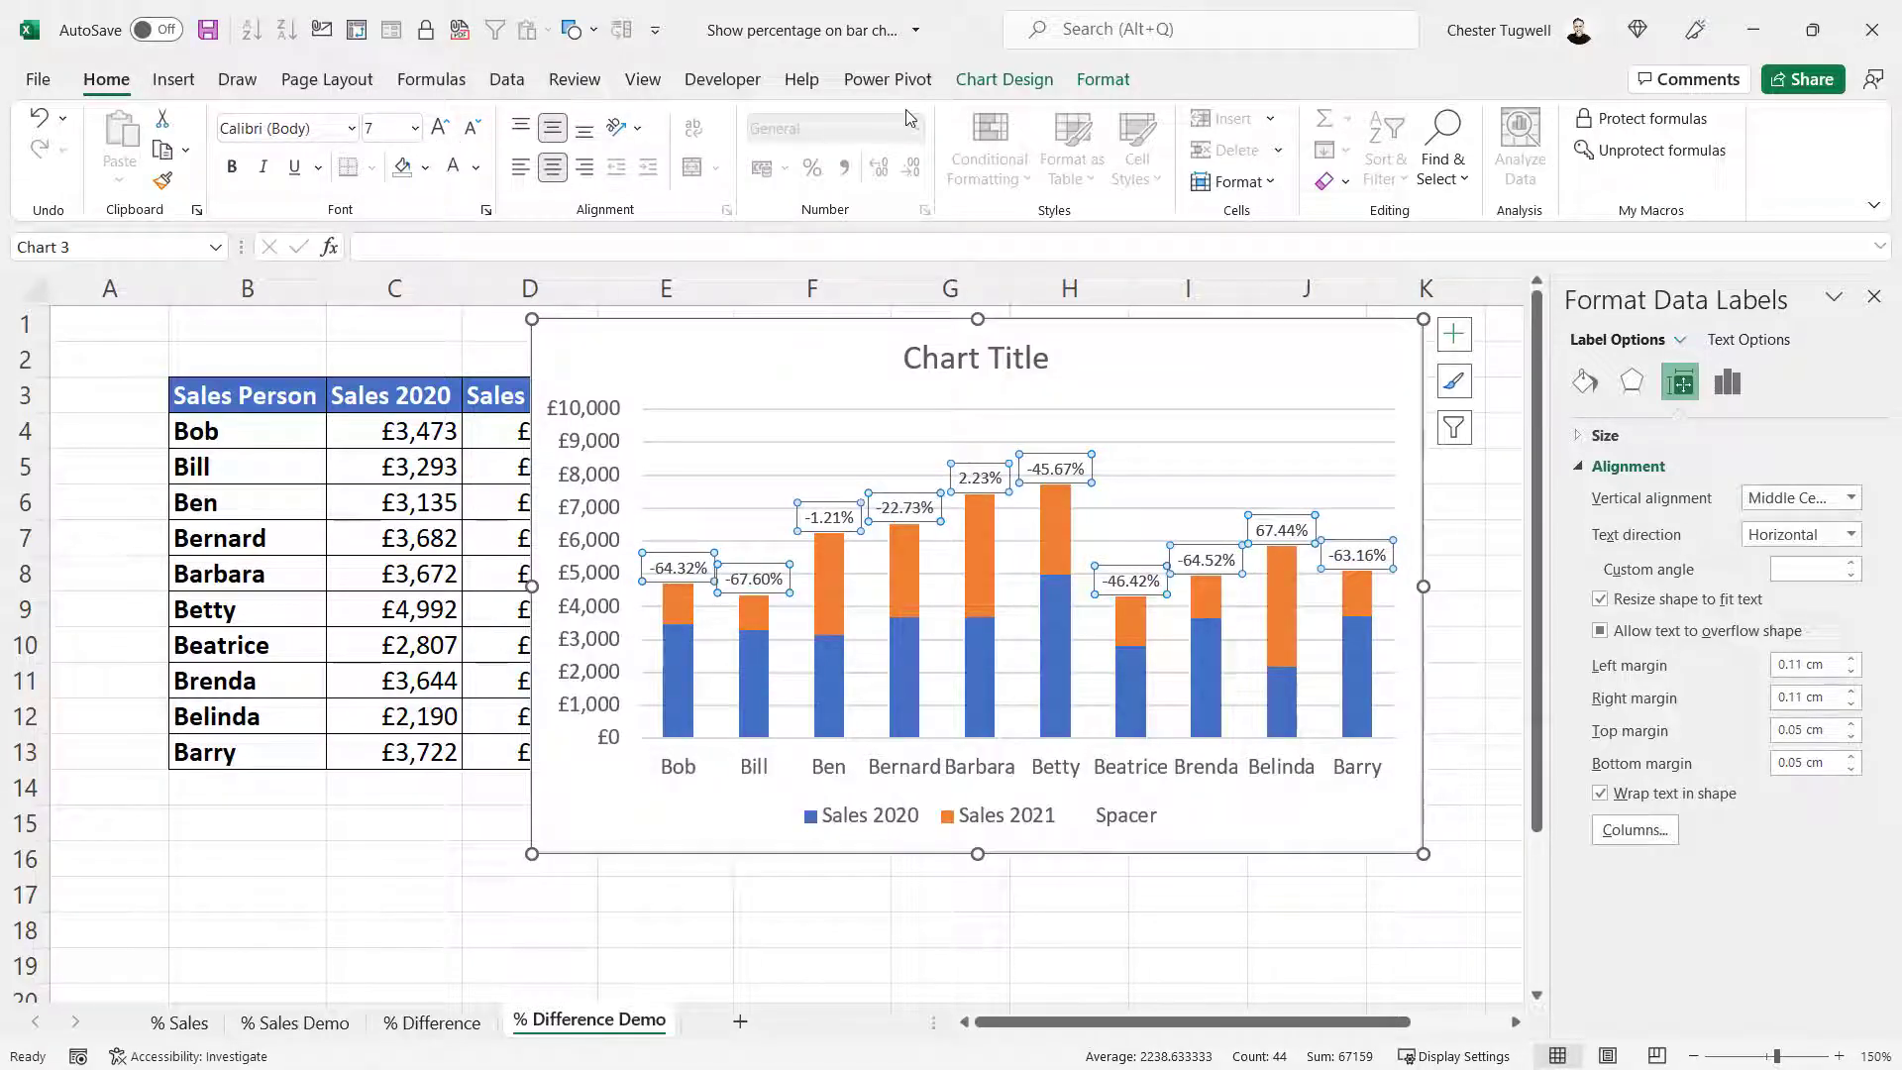
# Give the data labels a light grey shape fill and light text fill
pyautogui.click(1102, 79)
pyautogui.click(734, 120)
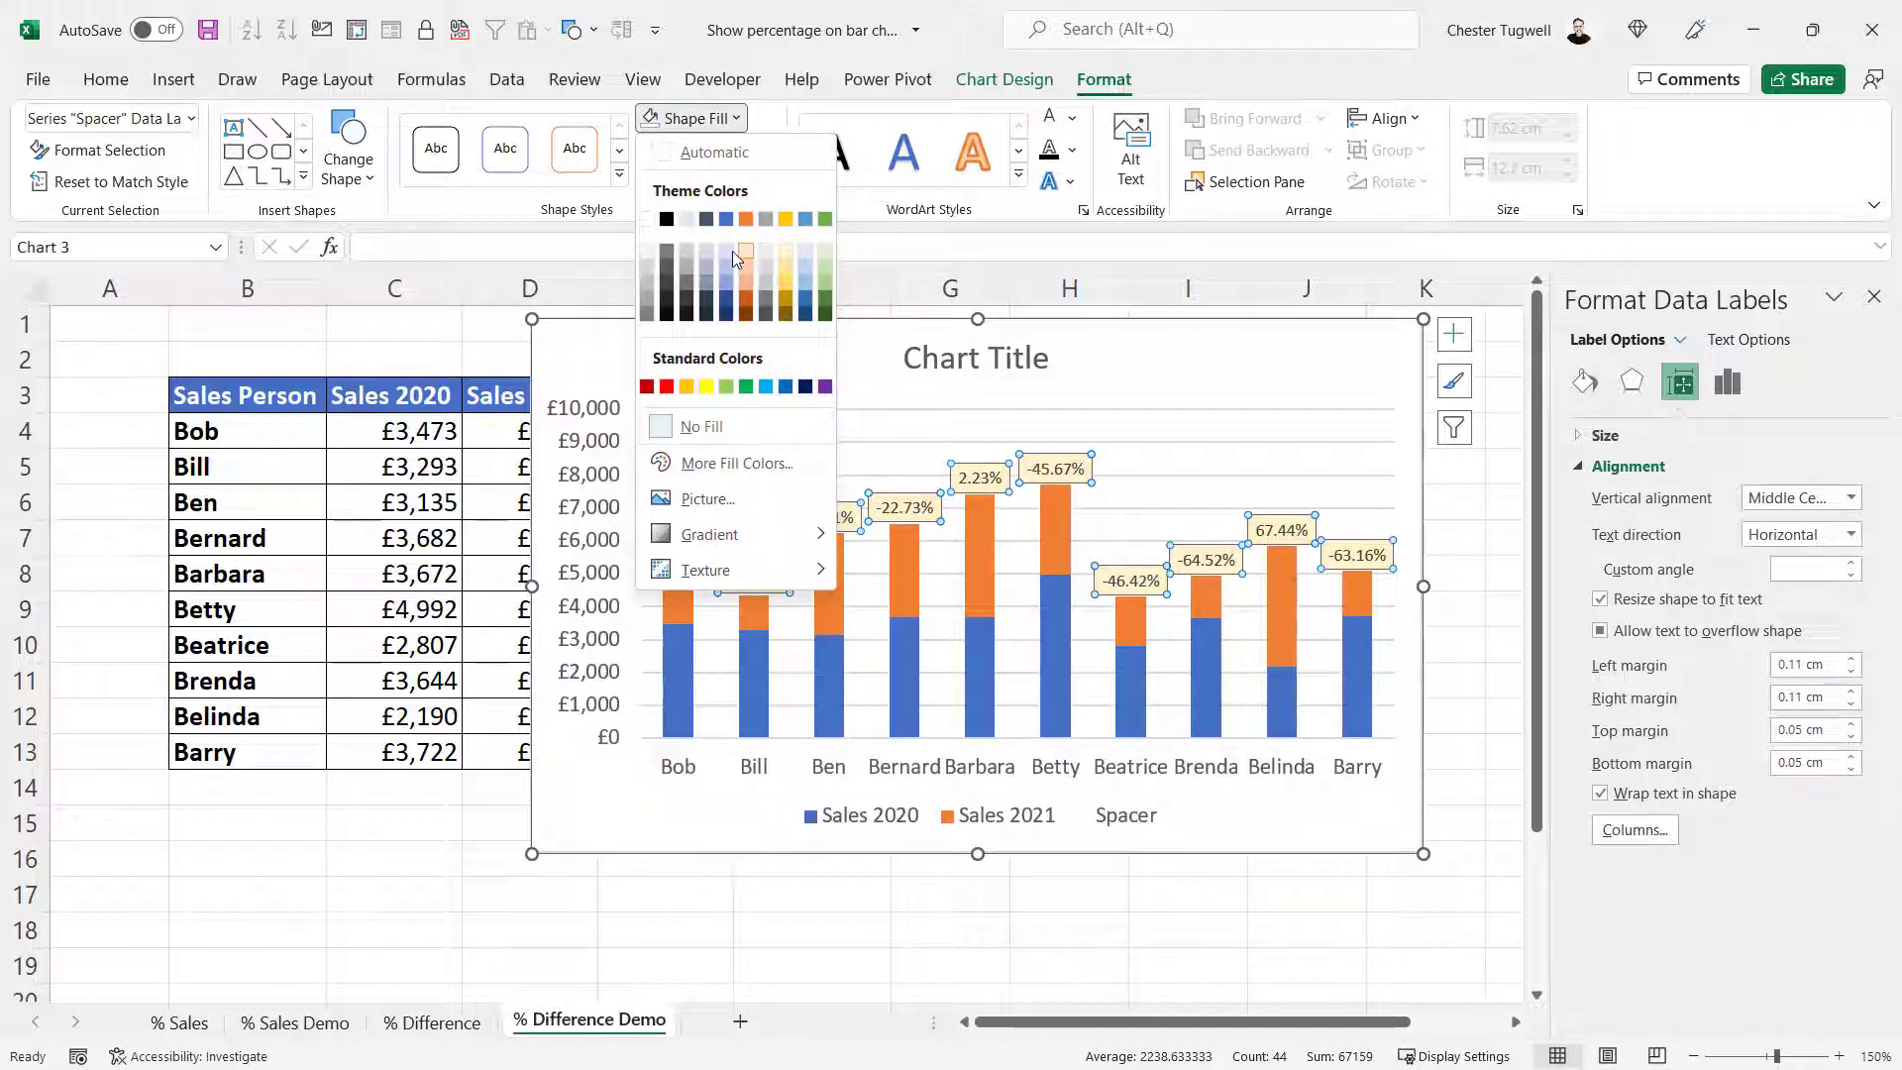
pyautogui.click(689, 254)
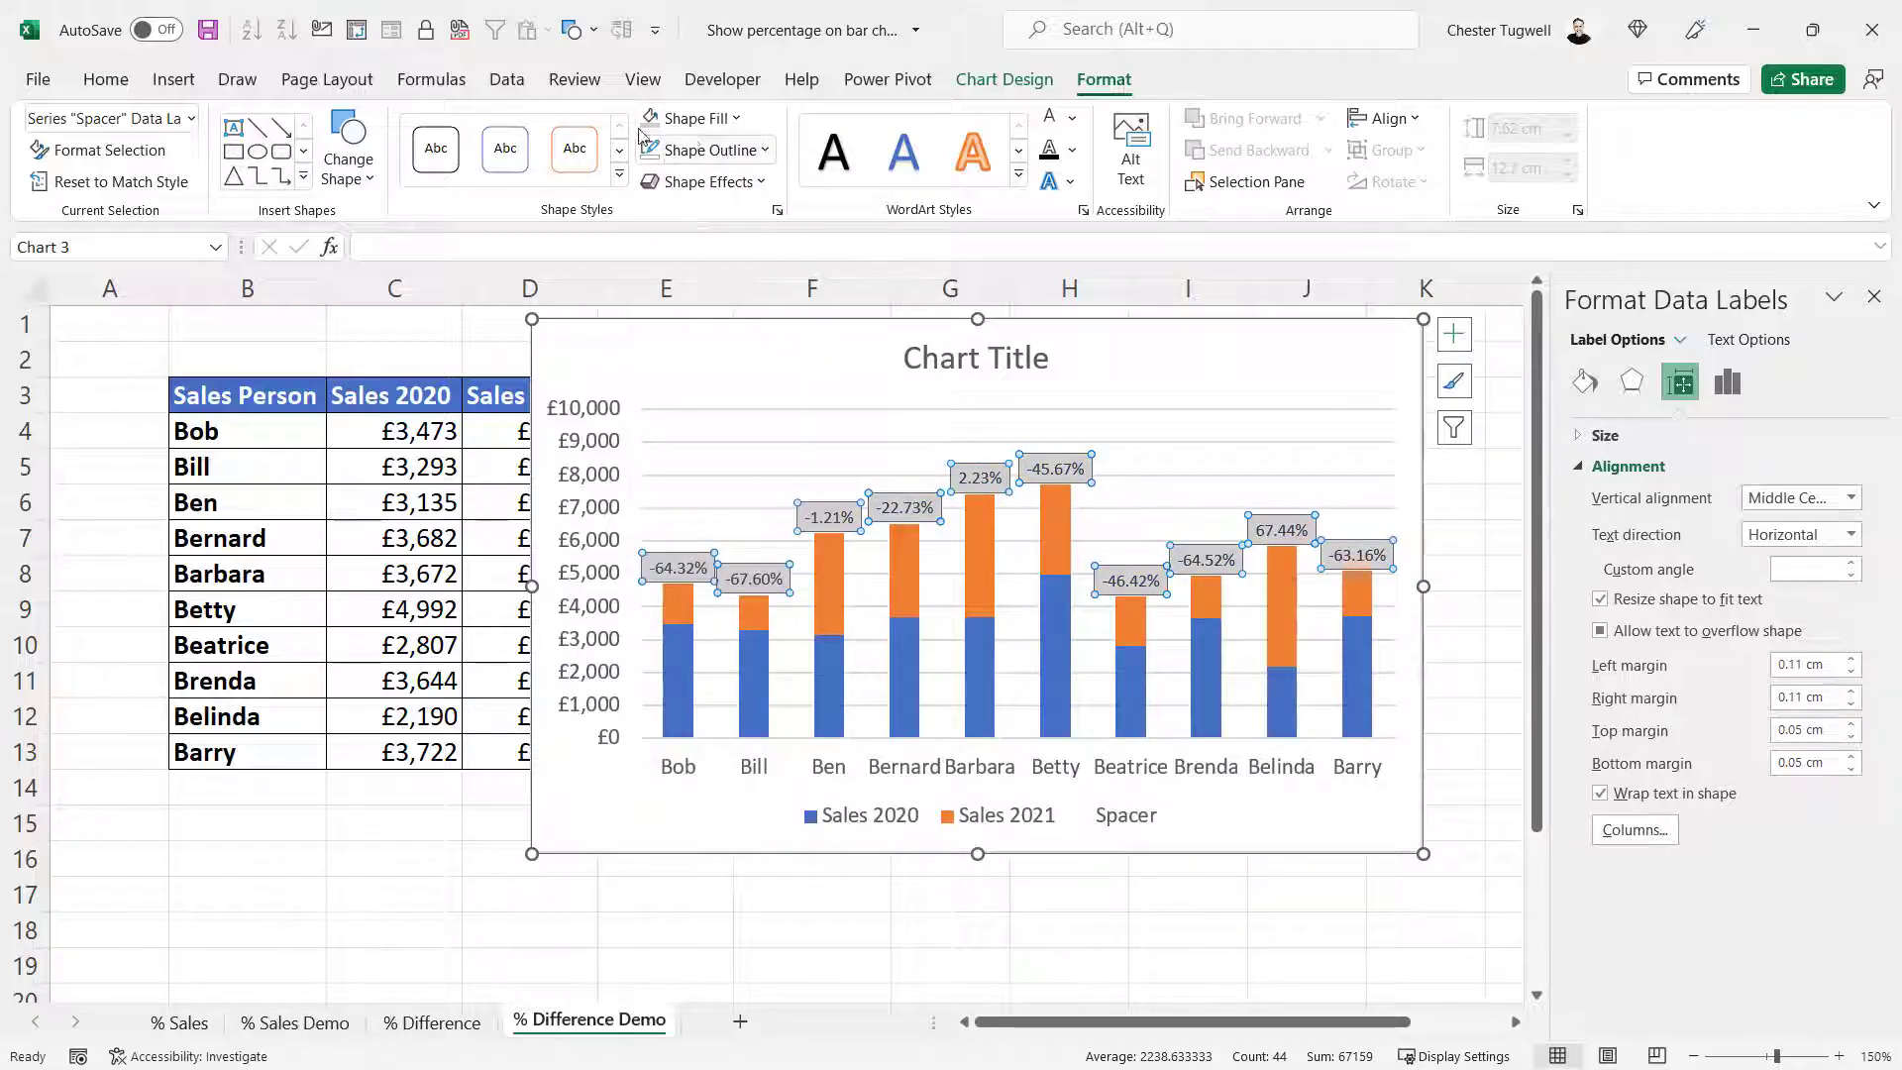
pyautogui.click(1071, 118)
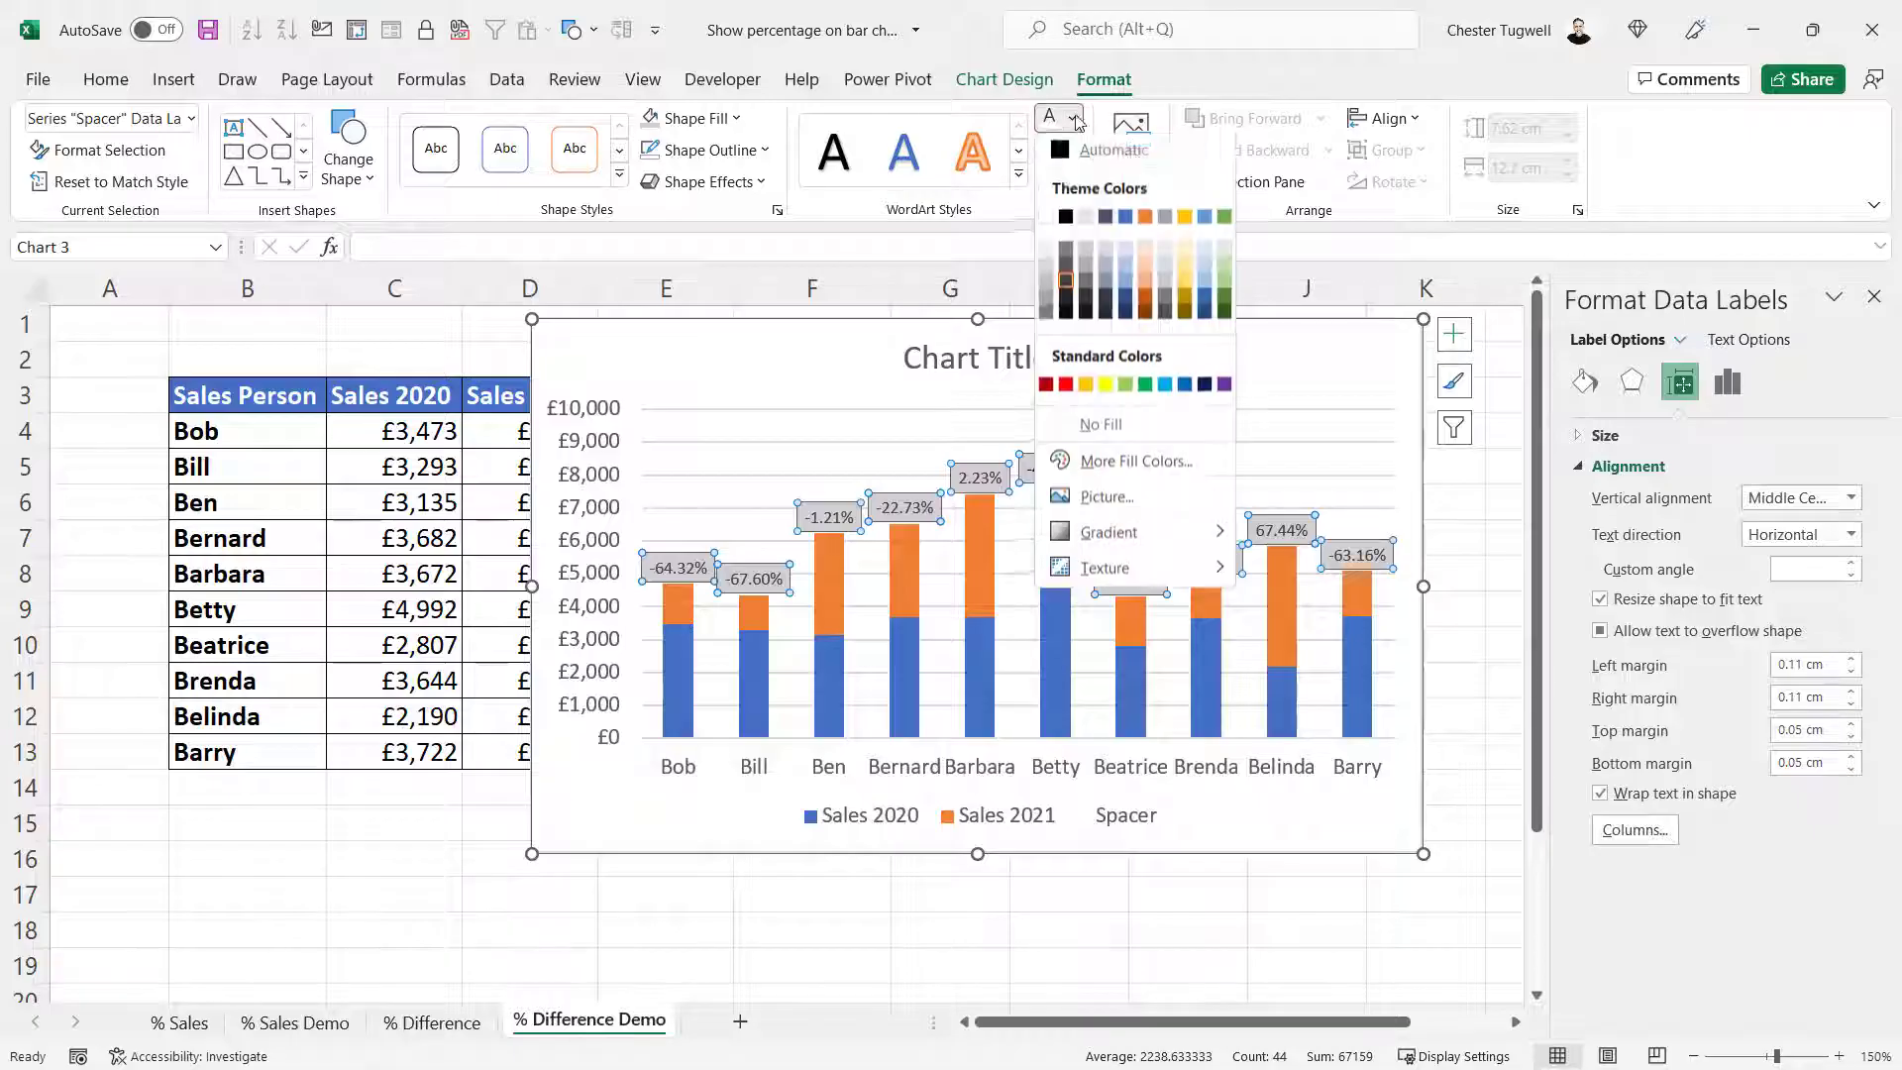
pyautogui.click(1057, 246)
pyautogui.click(1380, 712)
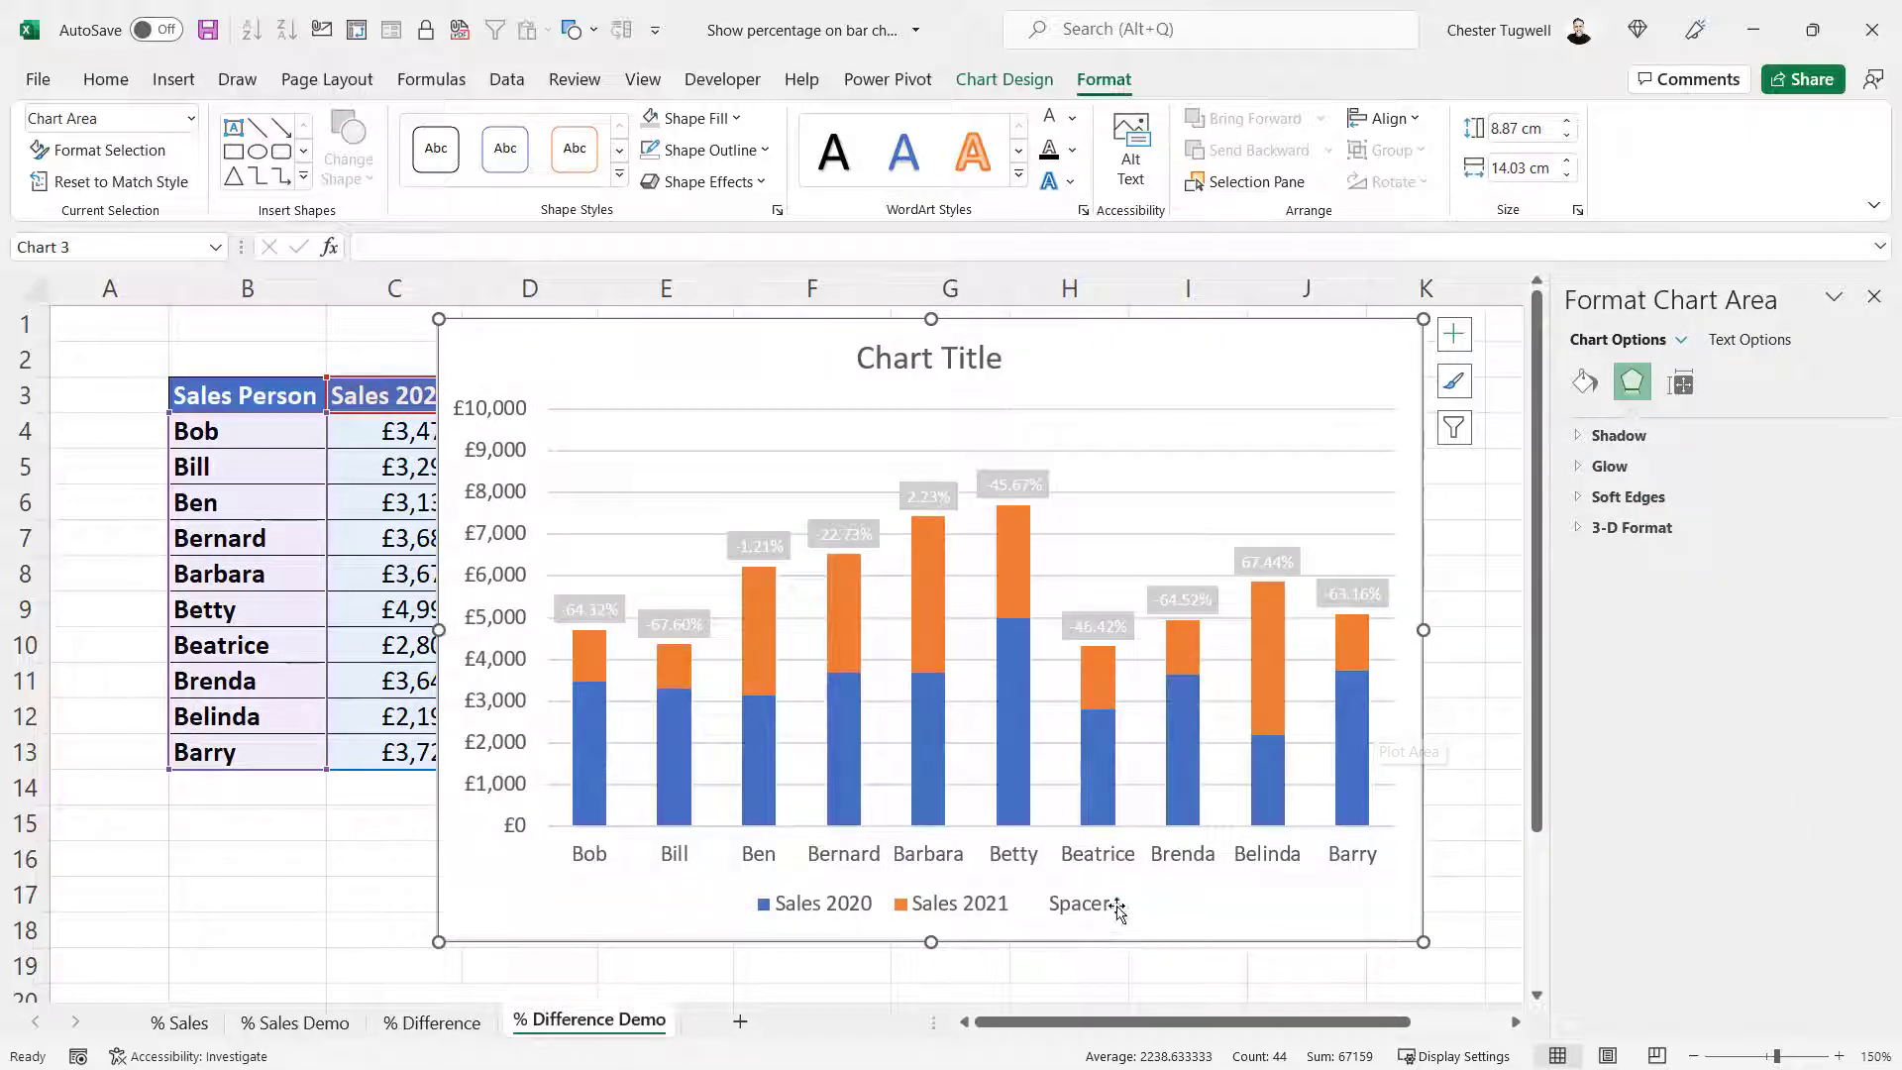
# Delete only the Spacer entry from the chart legend, leaving Sales 2020 and Sales 2021
pyautogui.click(1067, 916)
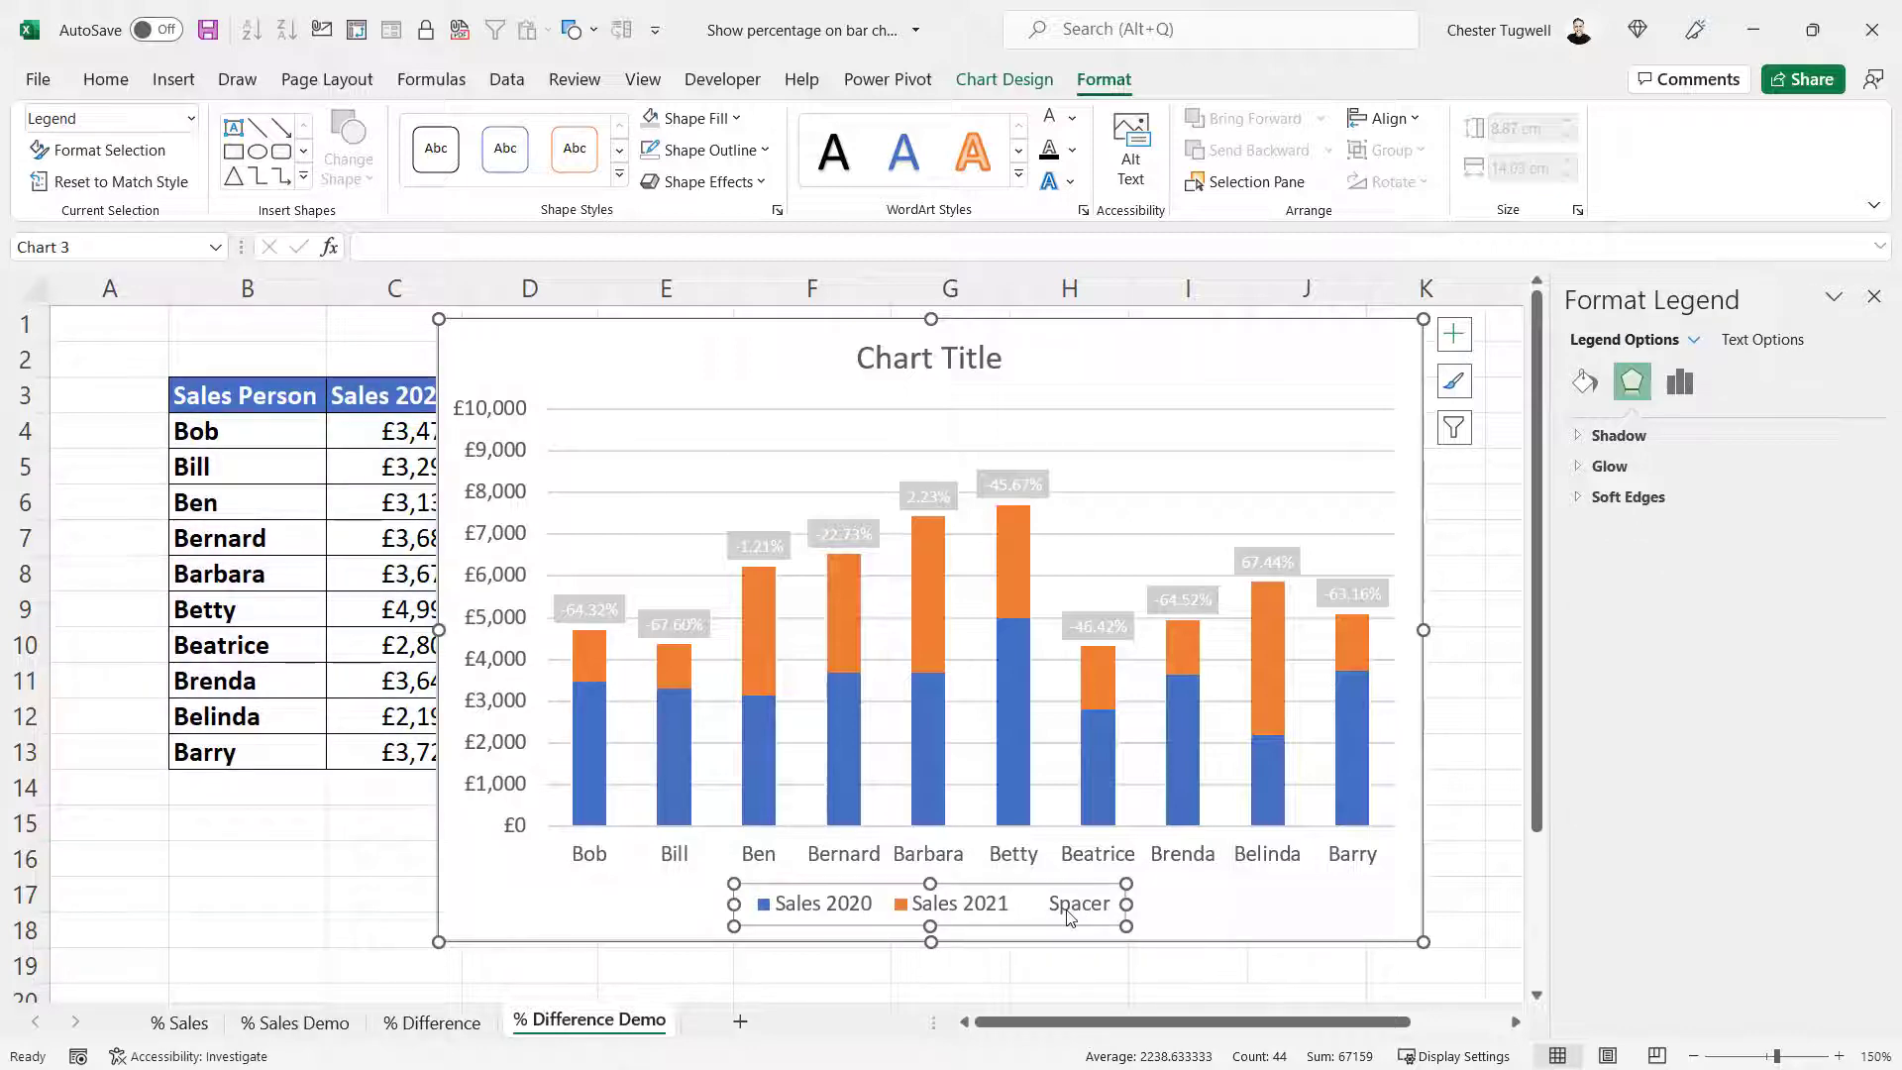
pyautogui.click(1069, 917)
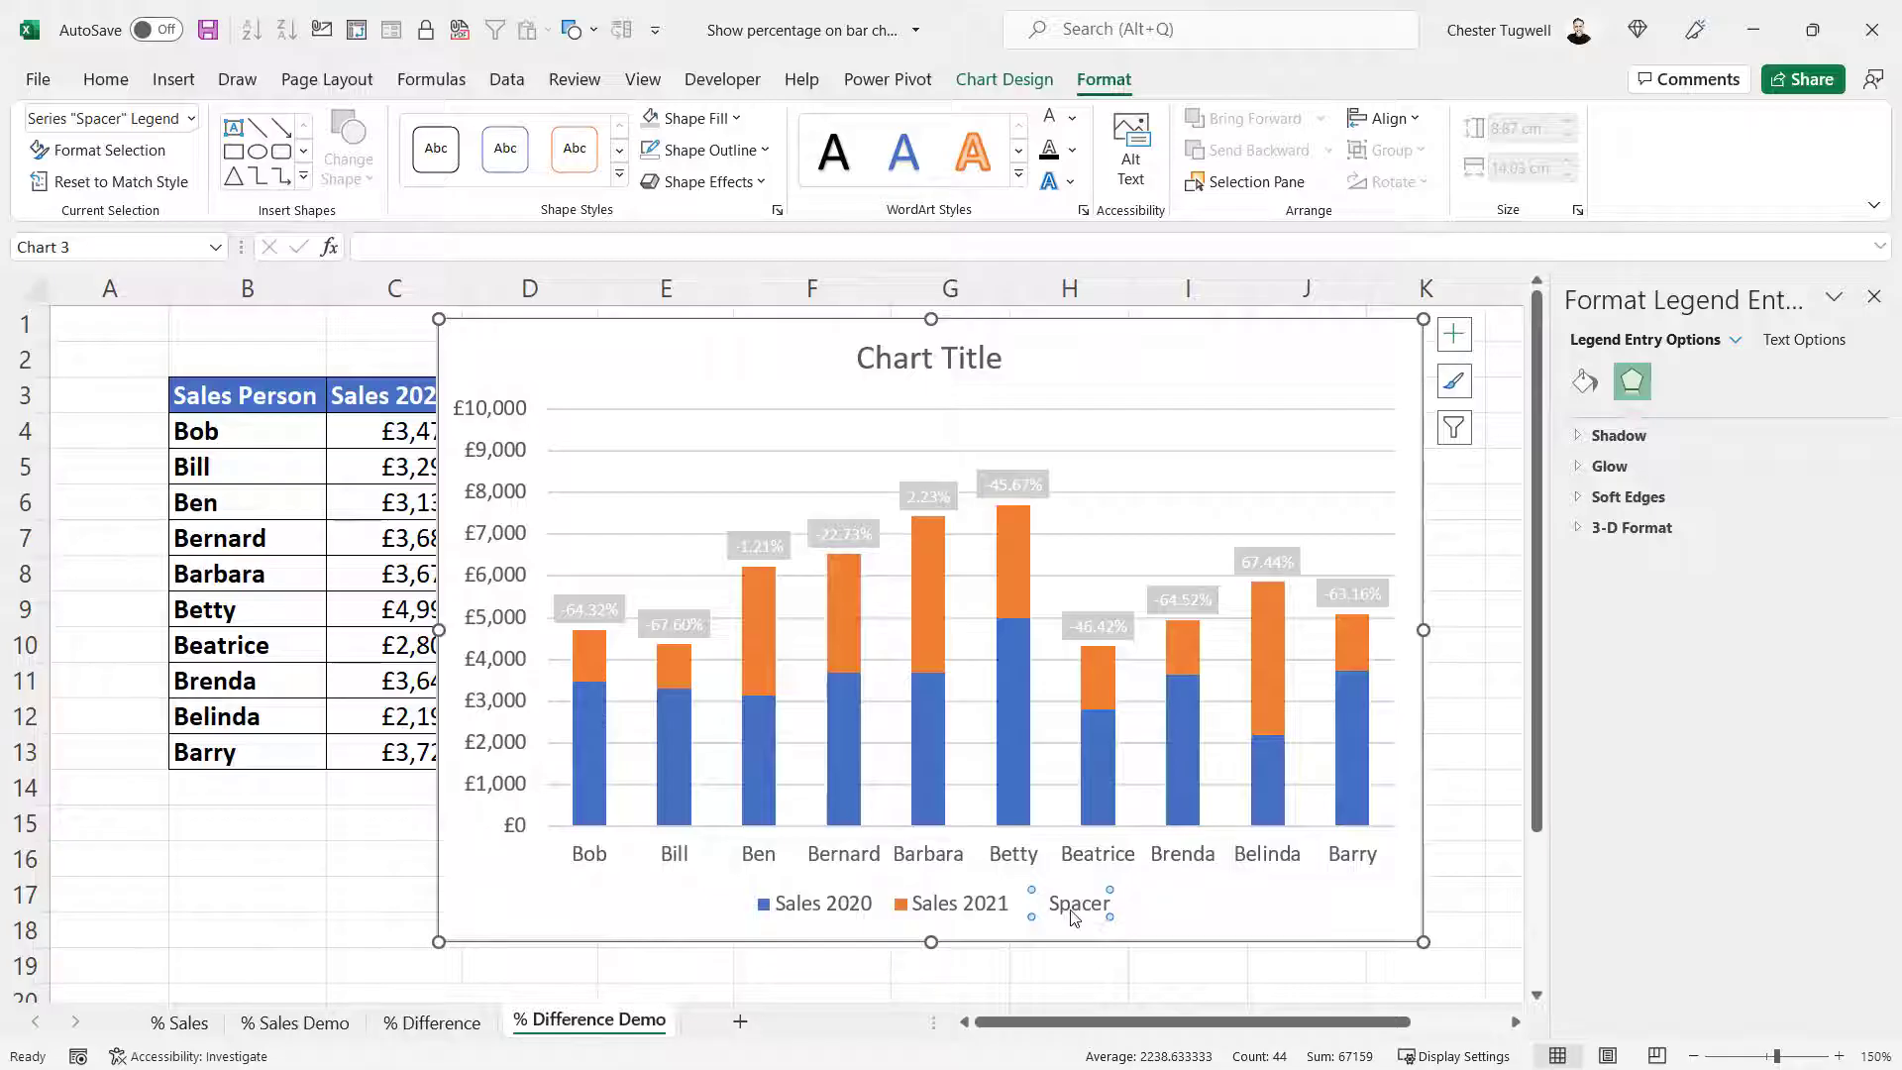
pyautogui.press('Delete')
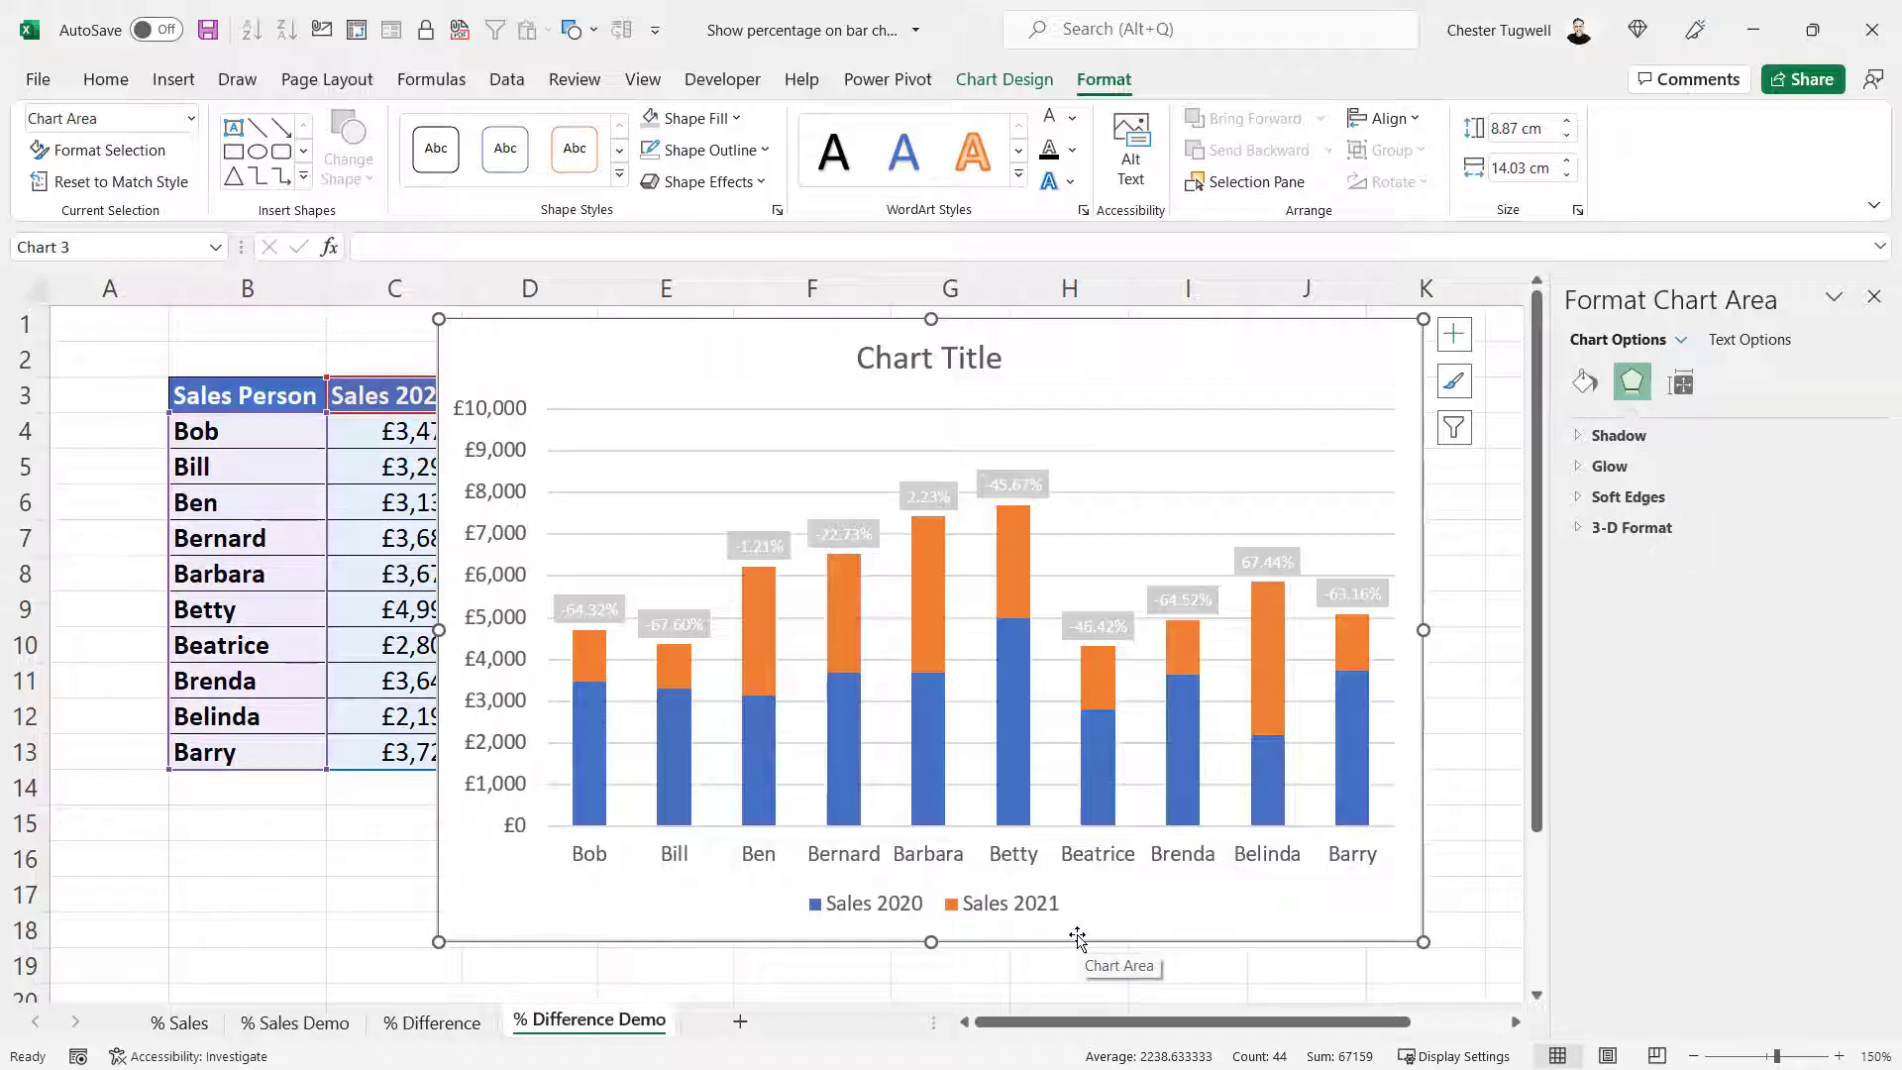